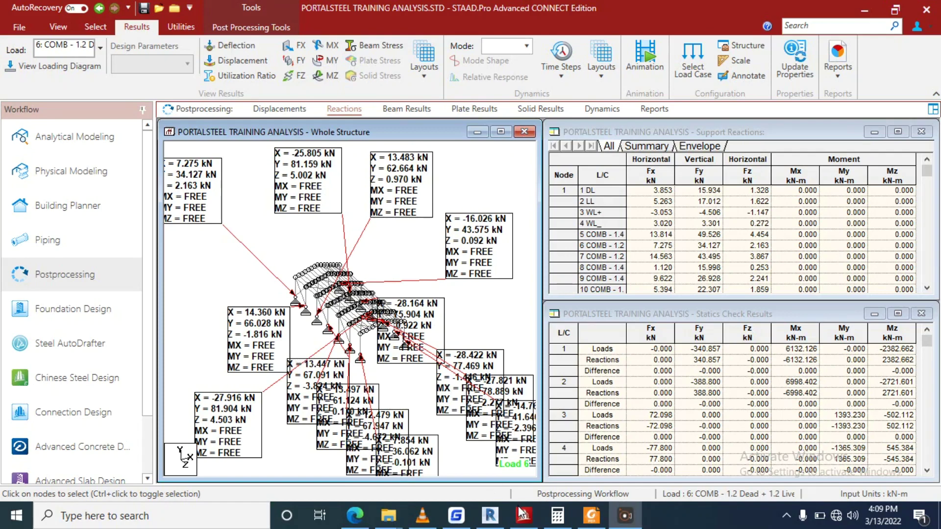
- Return to the desktop from STAAD.Pro and launch ProtaStructure 2018
left_click(522, 513)
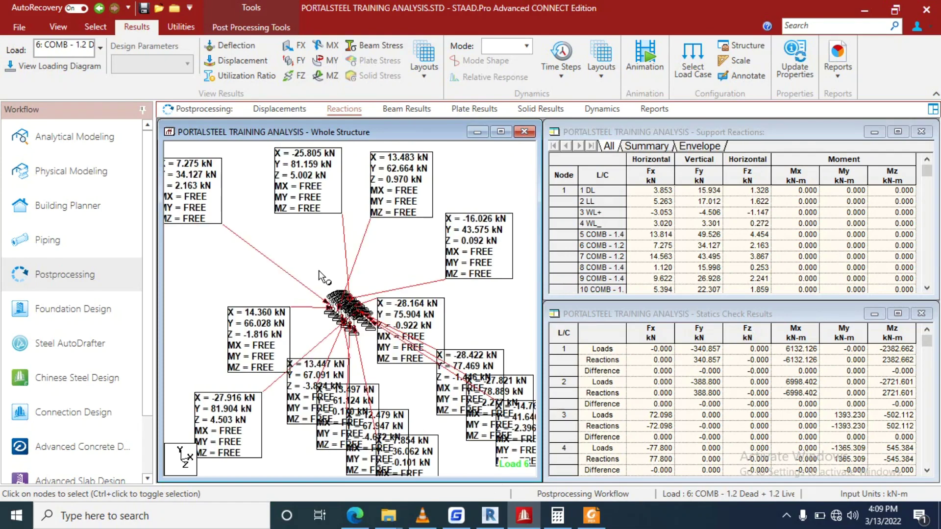
middle_click_drag(318, 269, 325, 299)
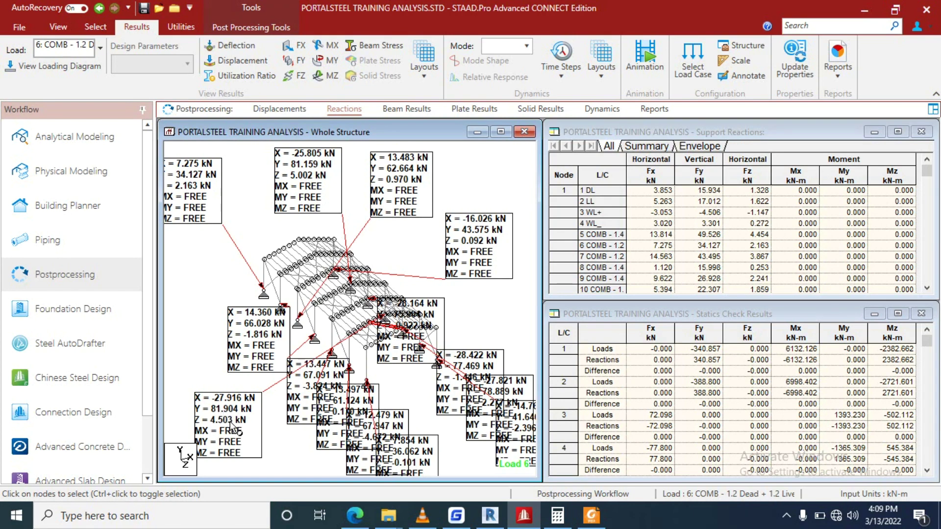
left_click(524, 515)
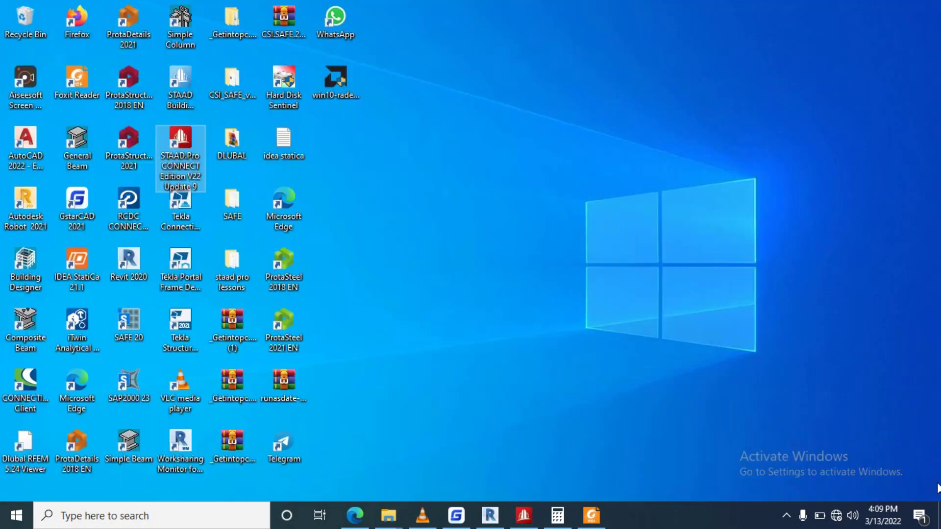
double_click(139, 107)
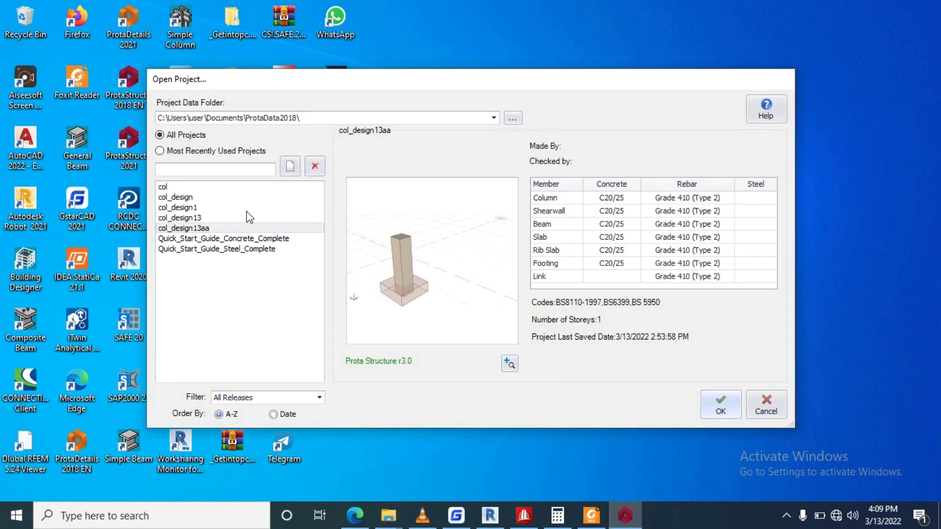
left_click(289, 167)
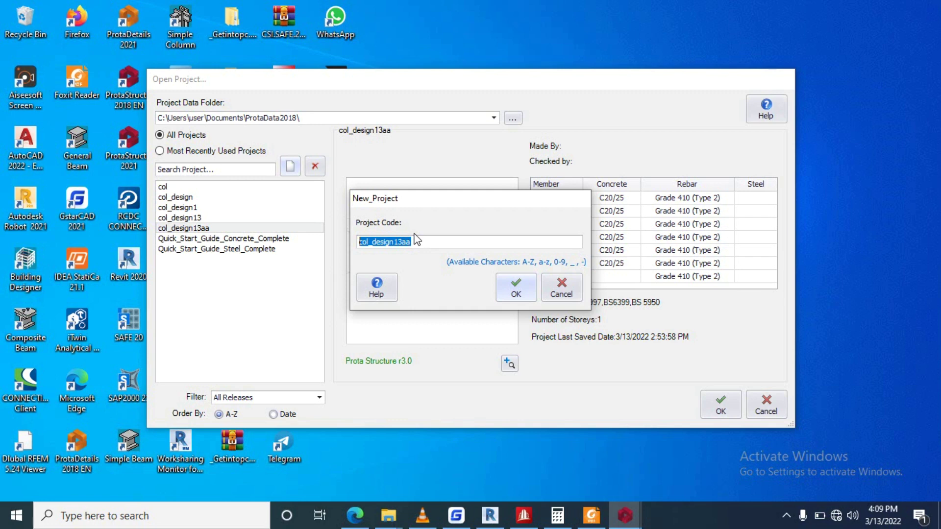
type("PORTALCOL")
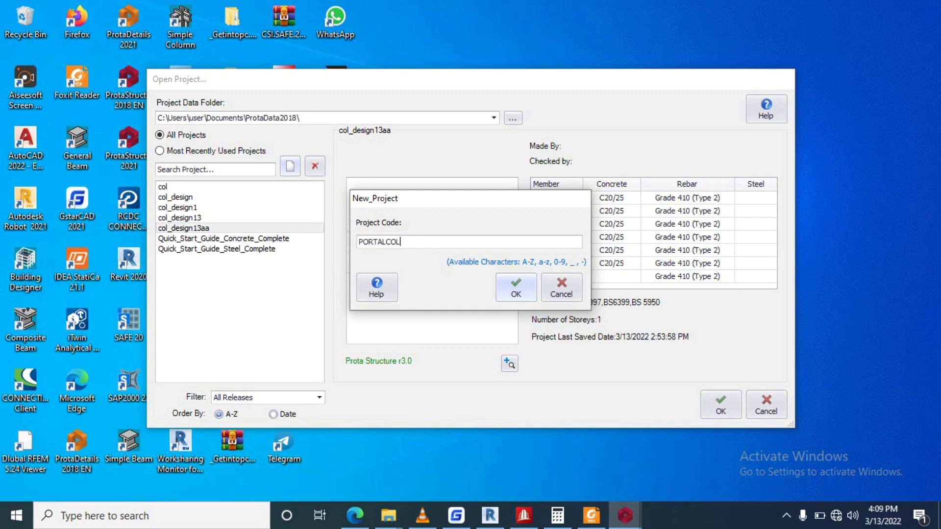
left_click(546, 291)
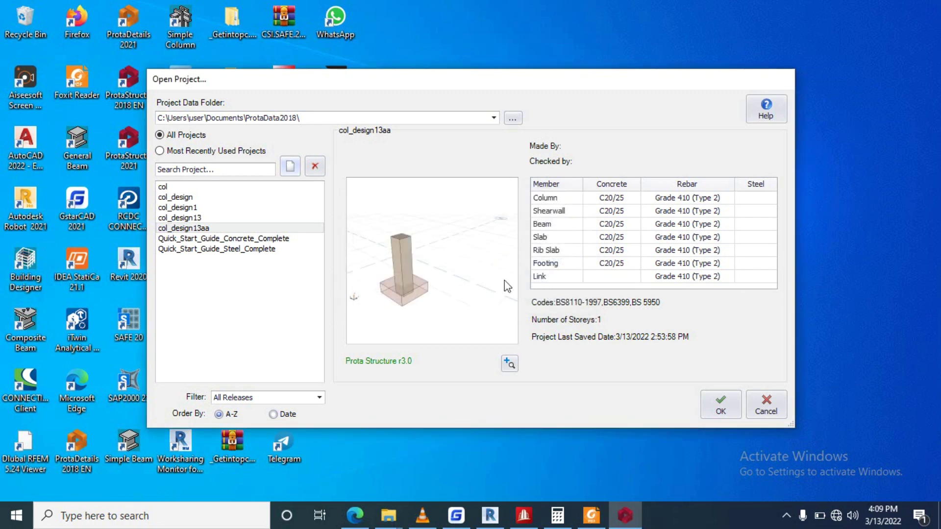
- Create a new project with the code PORTALCOL, import the UK (BS8110) template settings and maximize the project window
left_click(290, 166)
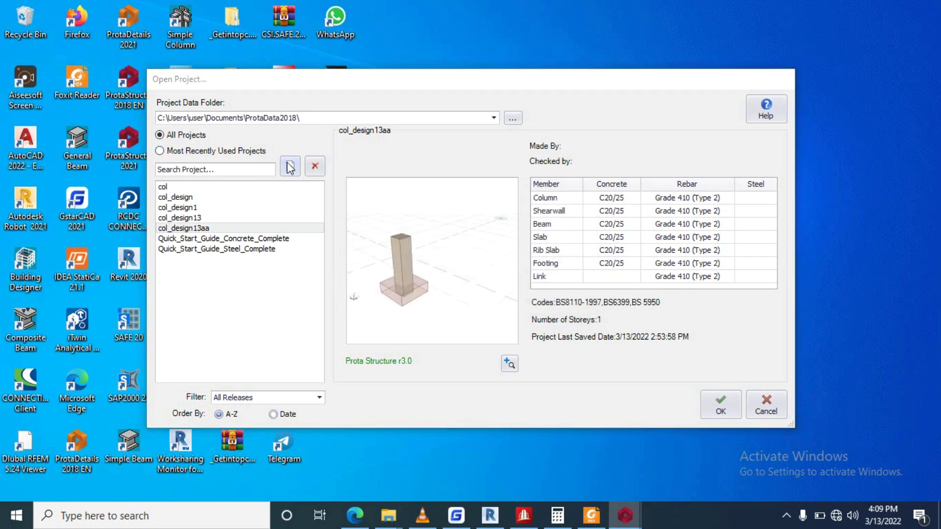
type("PORTALCOL")
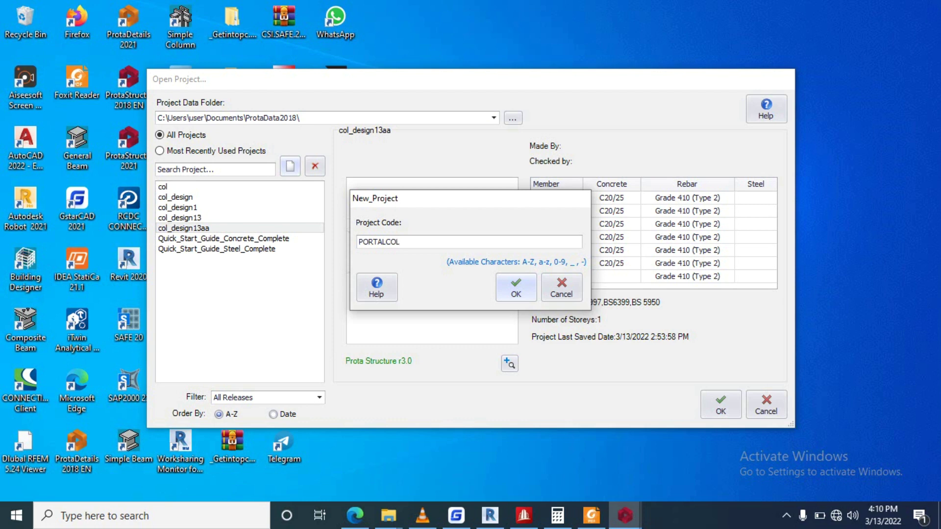
left_click(514, 293)
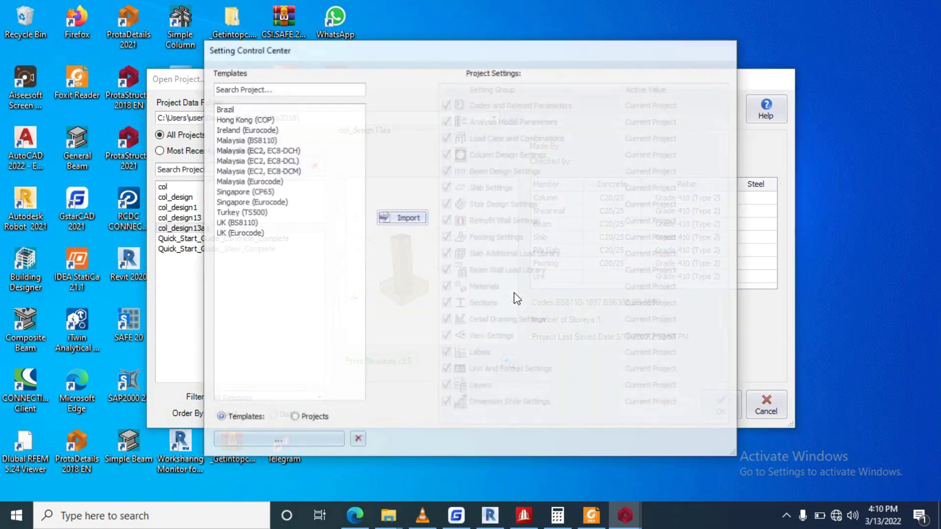
left_click(228, 223)
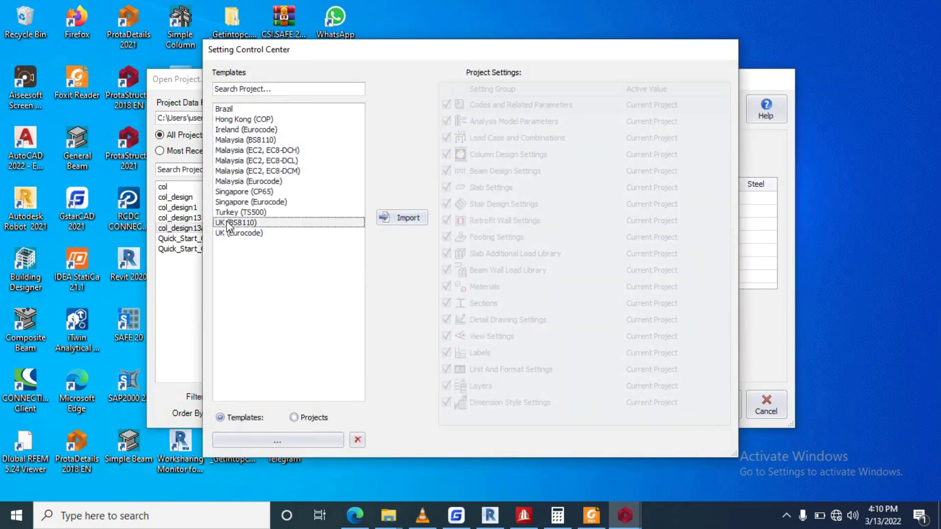
left_click(398, 219)
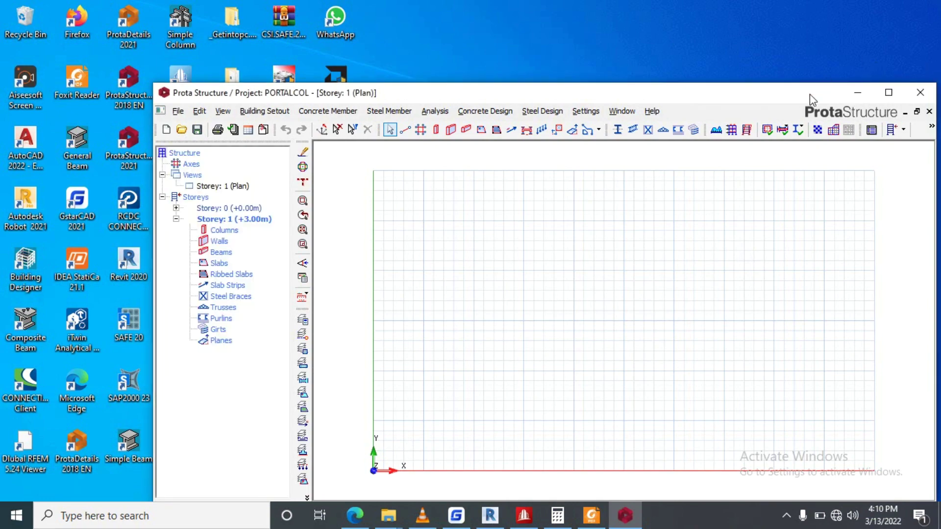
left_click(888, 92)
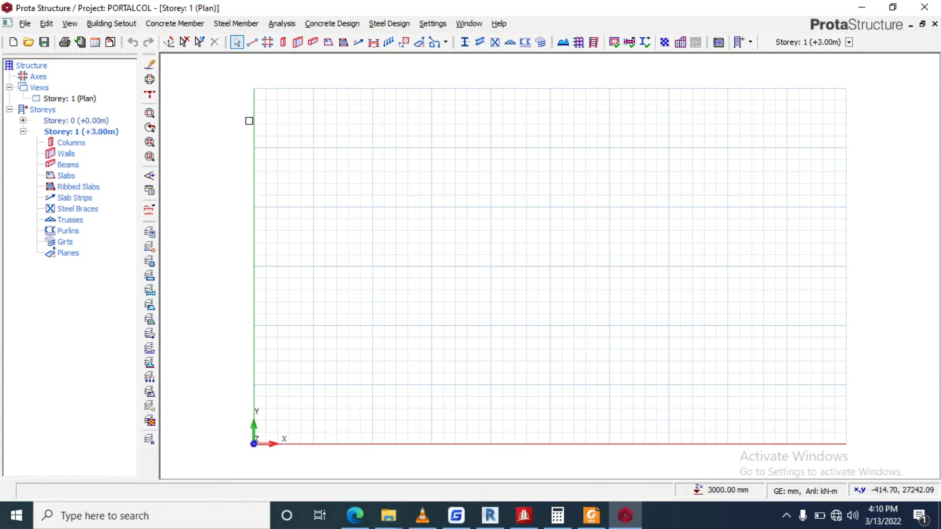
- Switch to STAAD.Pro and display the beam utilization results layout for the portal steel structure
mouse_move(386, 515)
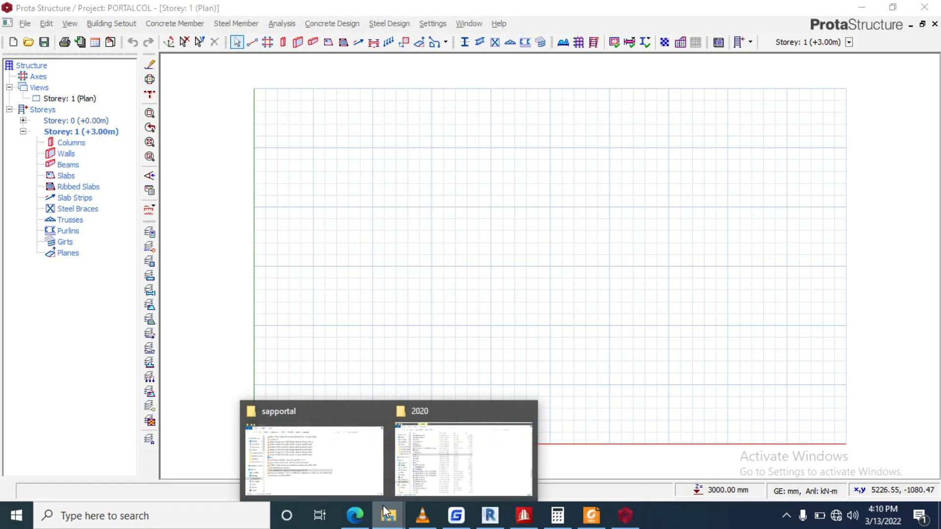
left_click(524, 514)
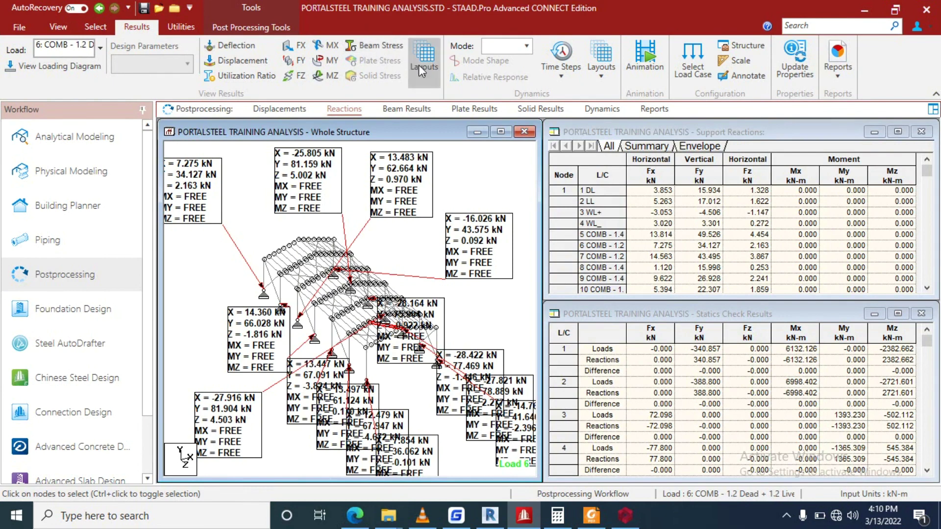
left_click(426, 74)
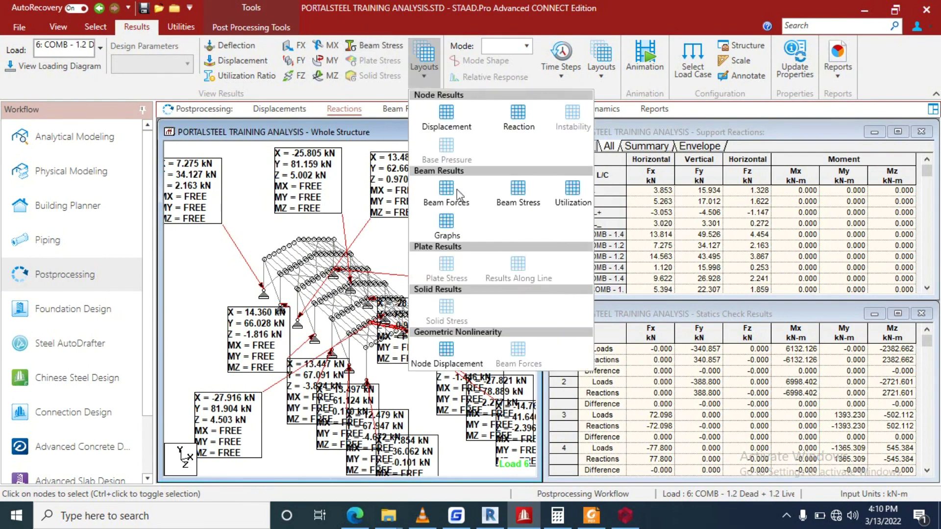
left_click(574, 198)
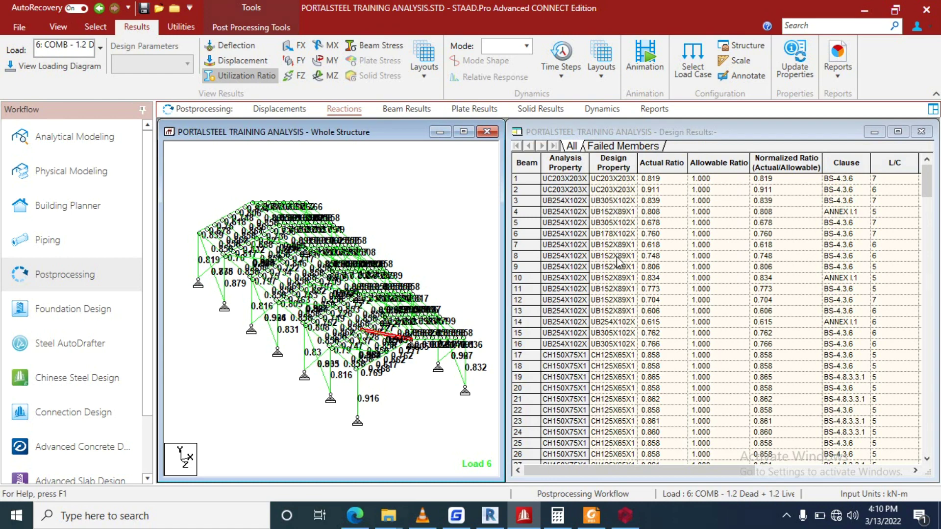
- Examine the design section and utilization ratio of each member throughout the Design Results table
scroll(602, 375, "down", 1)
scroll(602, 375, "down", 3)
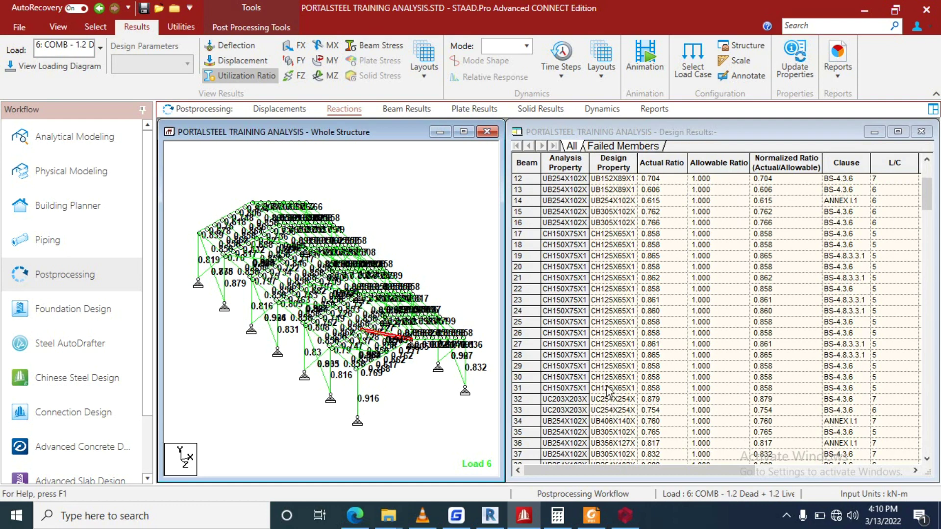
scroll(609, 348, "down", 4)
scroll(613, 429, "down", 7)
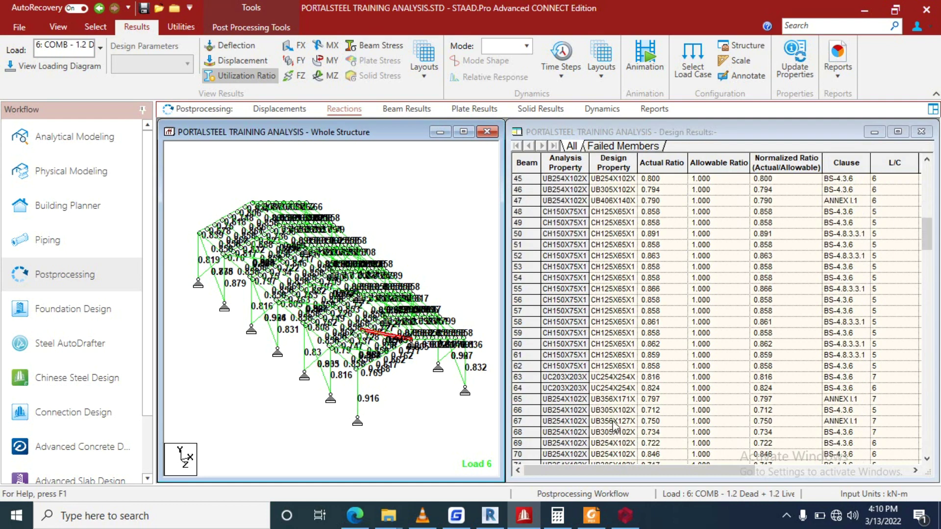
left_click(614, 384)
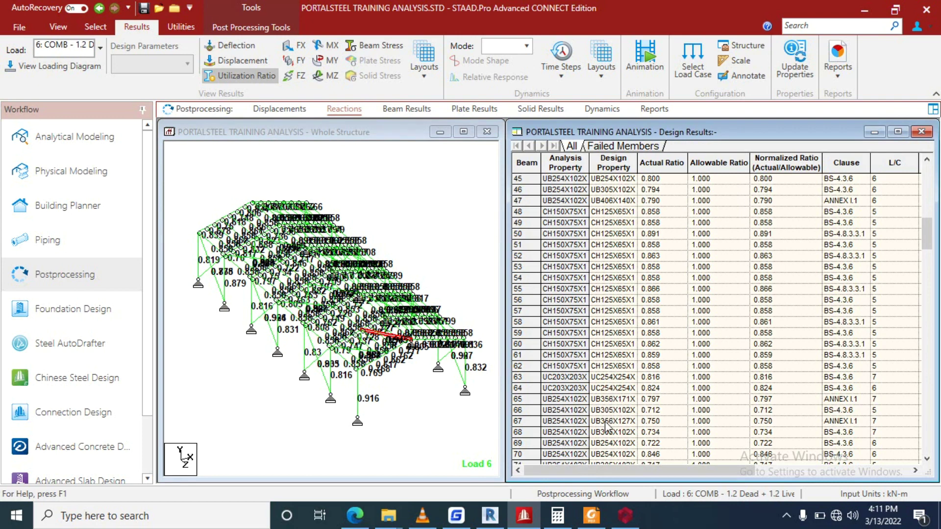
scroll(610, 424, "down", 2)
scroll(610, 426, "down", 4)
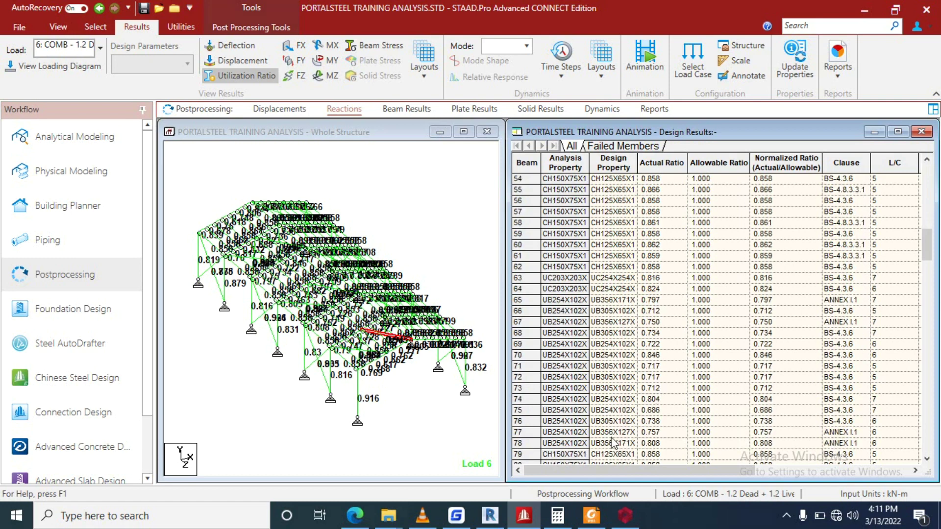
scroll(613, 442, "down", 3)
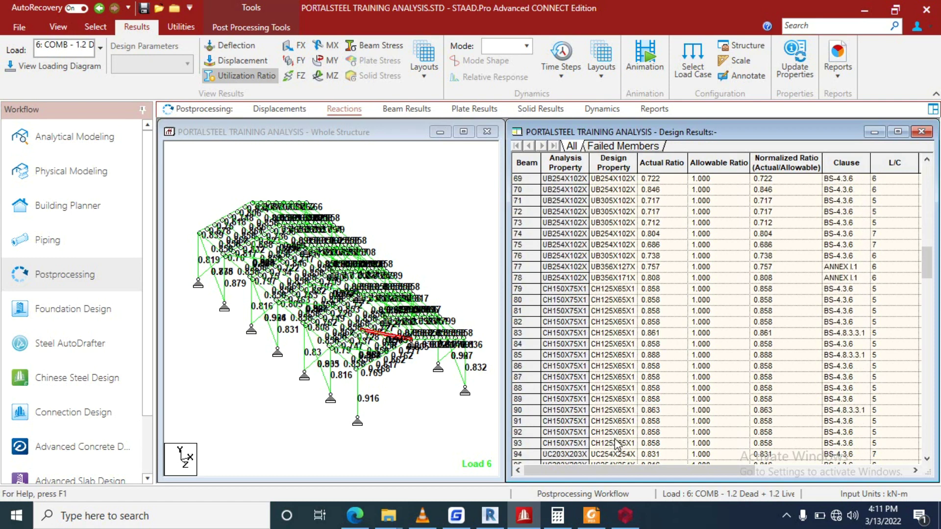
scroll(619, 440, "down", 4)
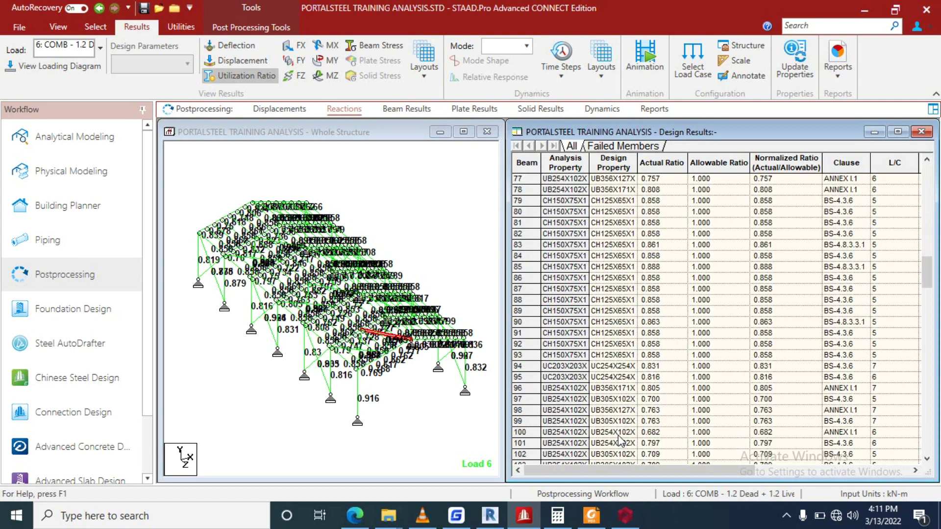
scroll(619, 440, "down", 1)
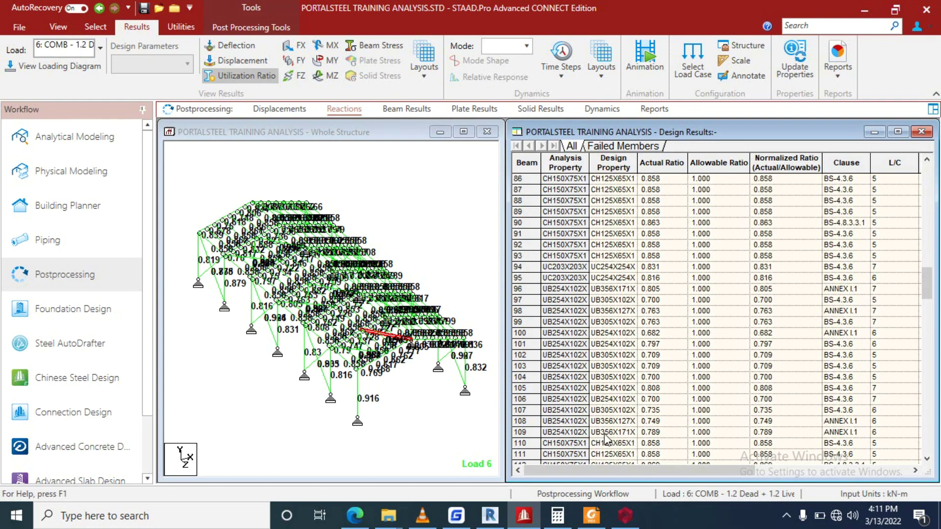
scroll(619, 412, "down", 4)
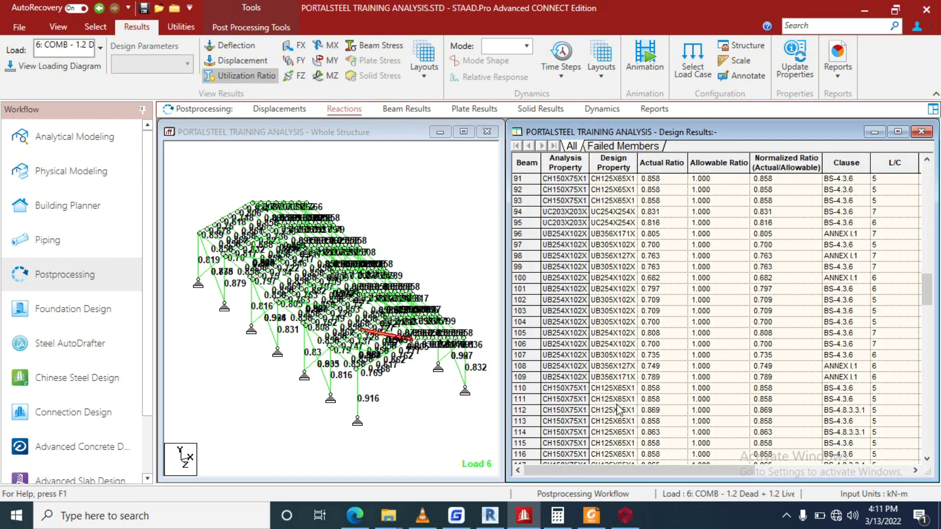
scroll(619, 412, "down", 8)
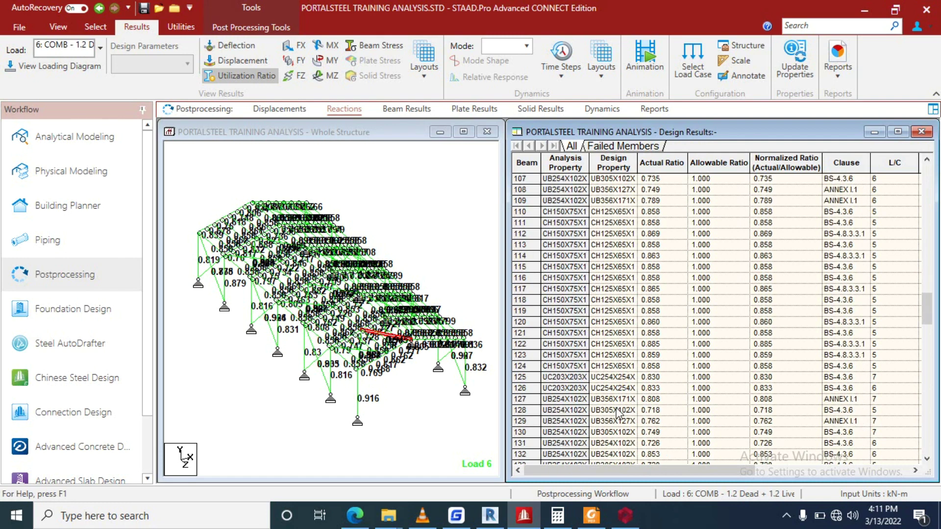
scroll(618, 414, "down", 11)
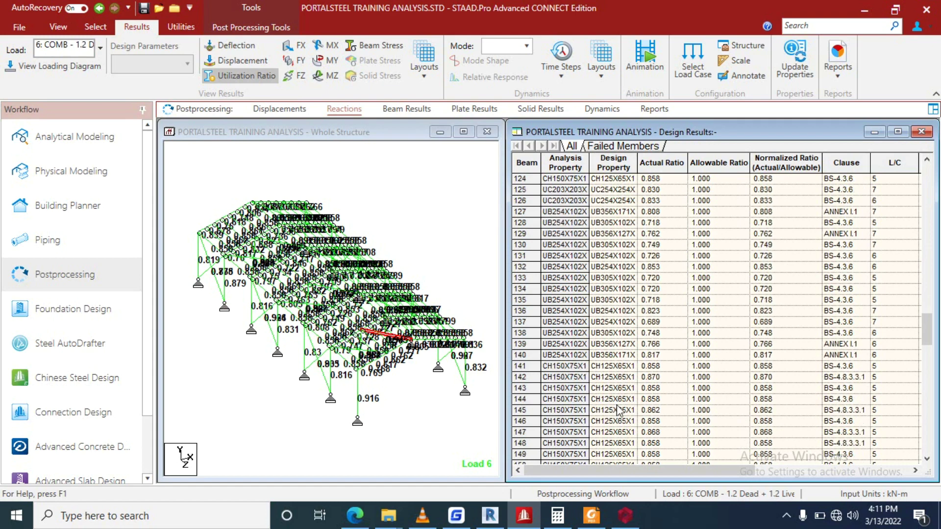
scroll(614, 416, "down", 10)
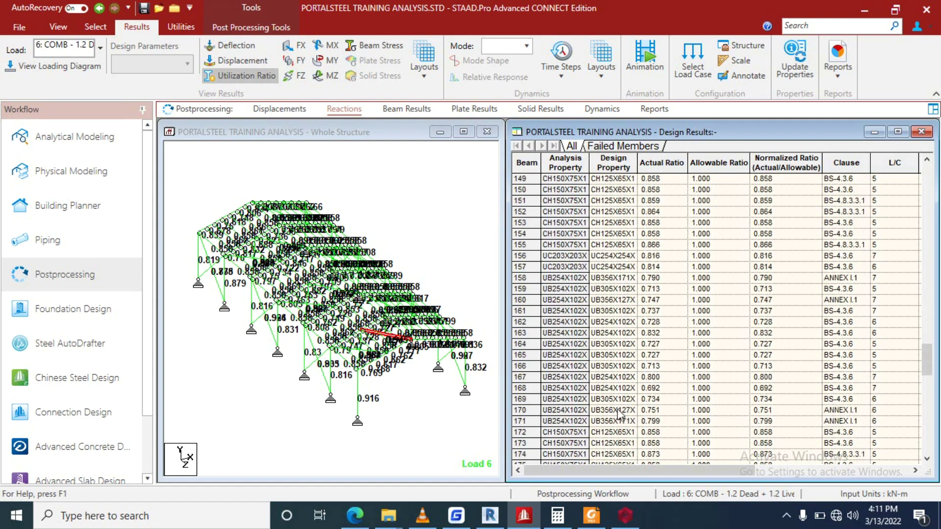
scroll(621, 415, "down", 1)
scroll(621, 415, "down", 1)
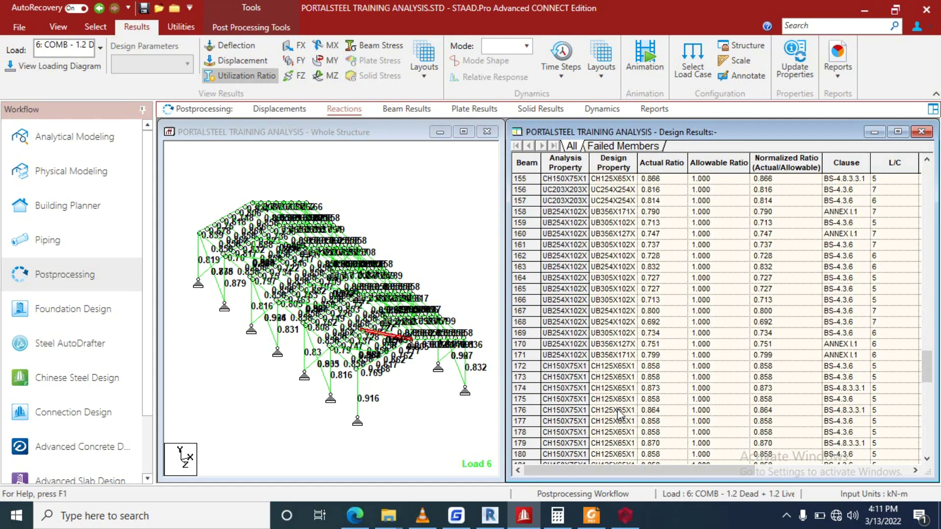
scroll(620, 414, "down", 2)
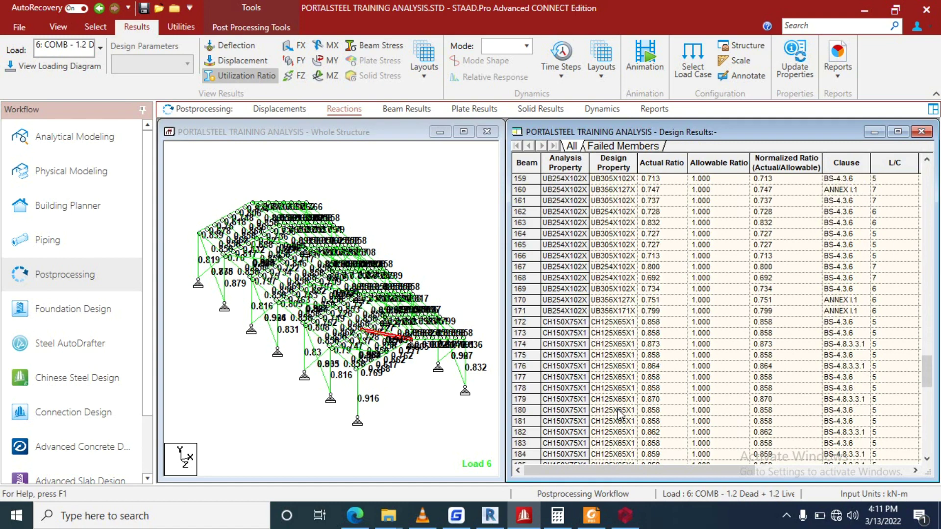
scroll(621, 415, "down", 4)
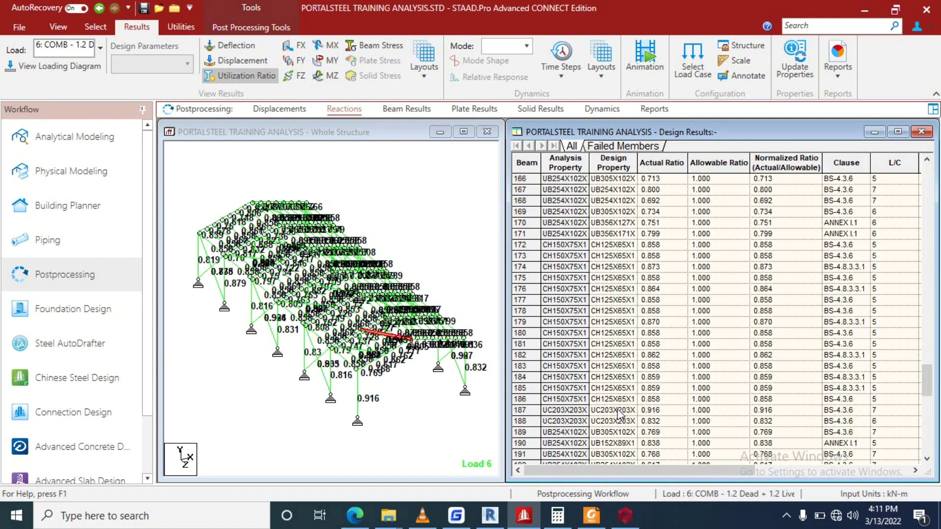
scroll(621, 415, "down", 7)
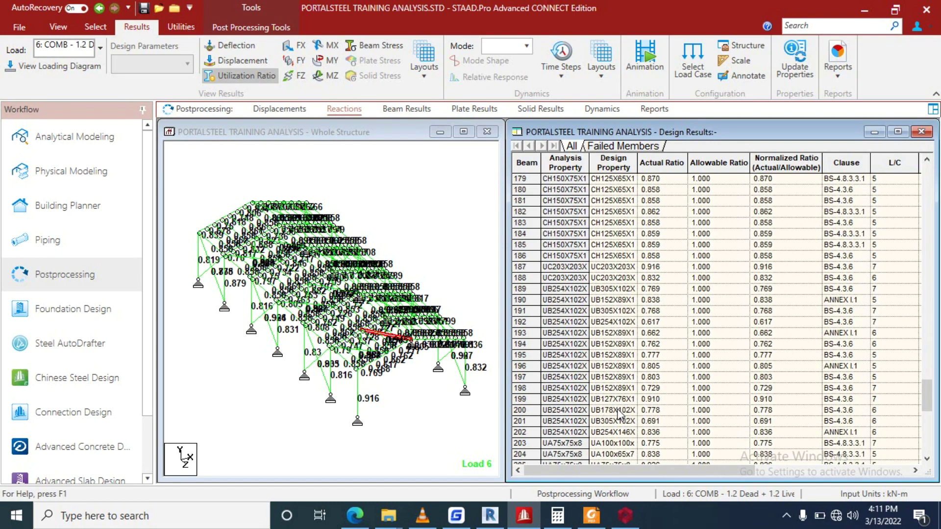
scroll(621, 415, "down", 6)
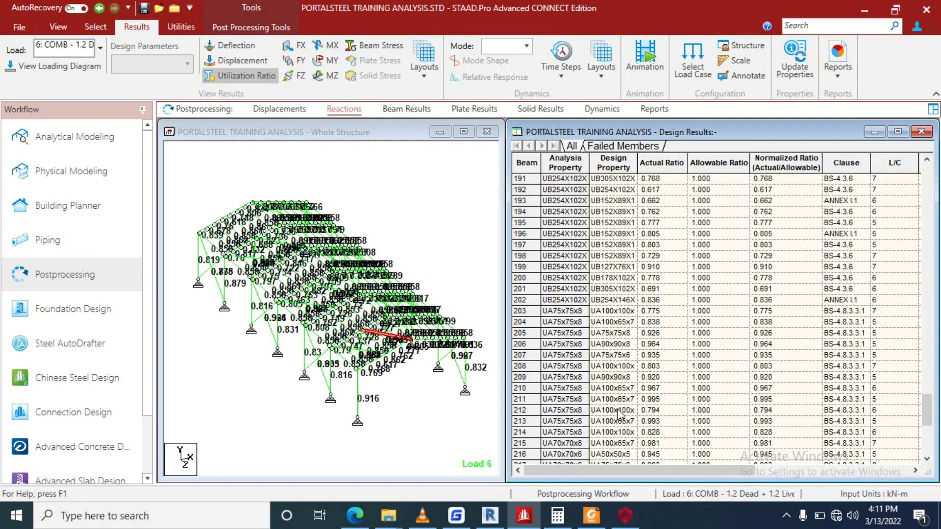
scroll(621, 415, "down", 1)
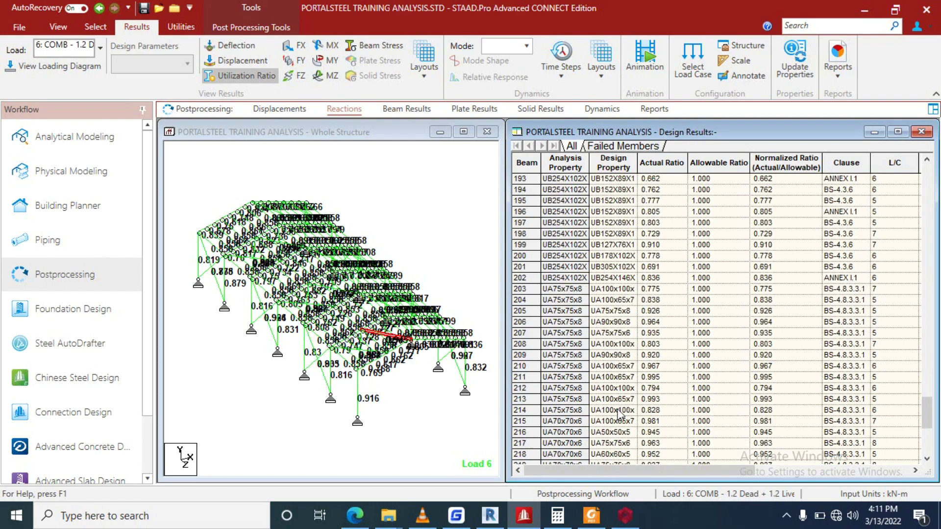
scroll(620, 415, "down", 7)
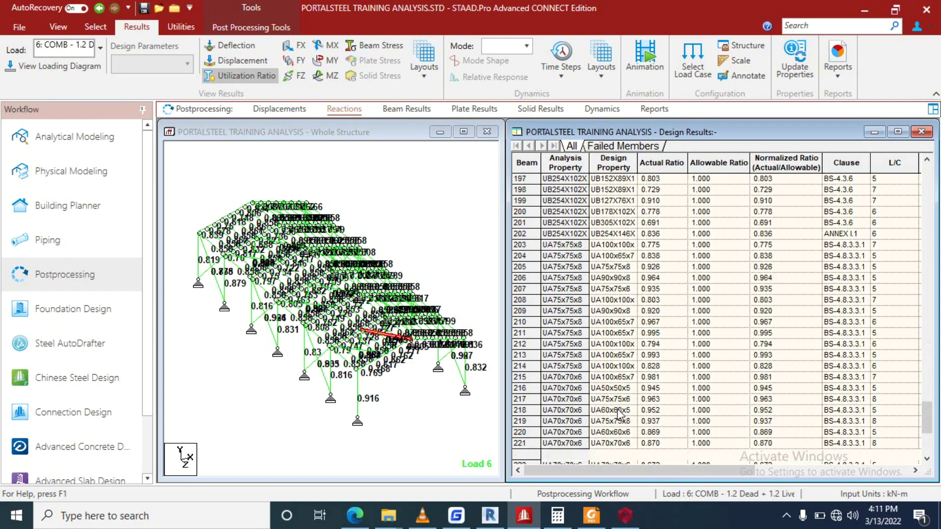
- Search the whole Design Results table for the largest UC design section among the column members
scroll(620, 414, "down", 1)
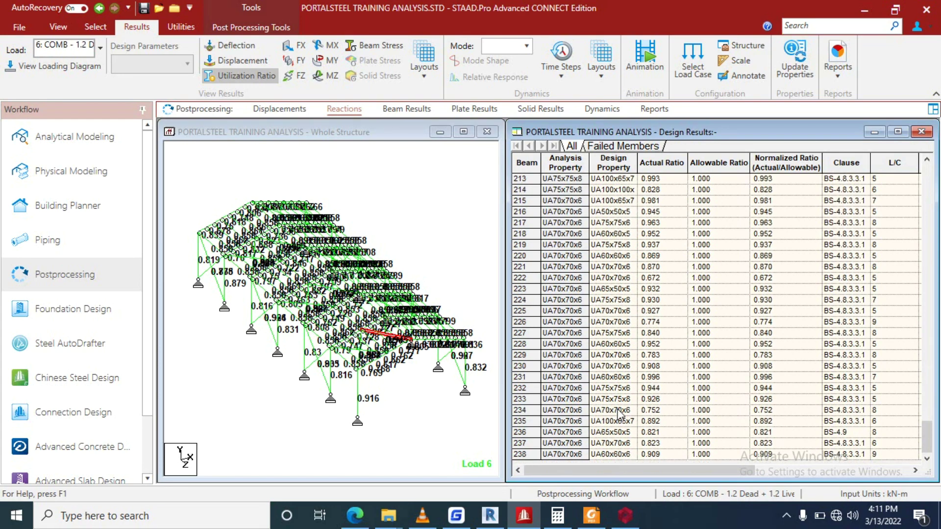
scroll(621, 414, "up", 15)
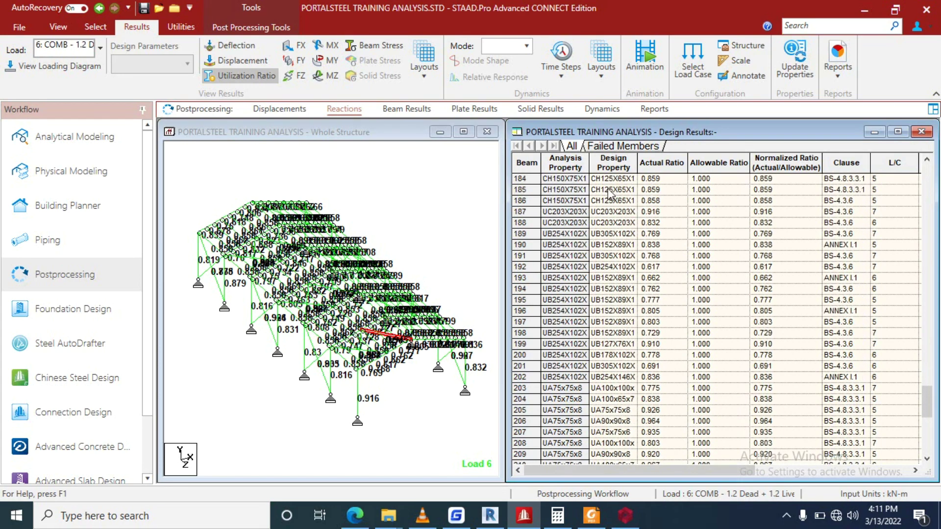
scroll(610, 193, "up", 12)
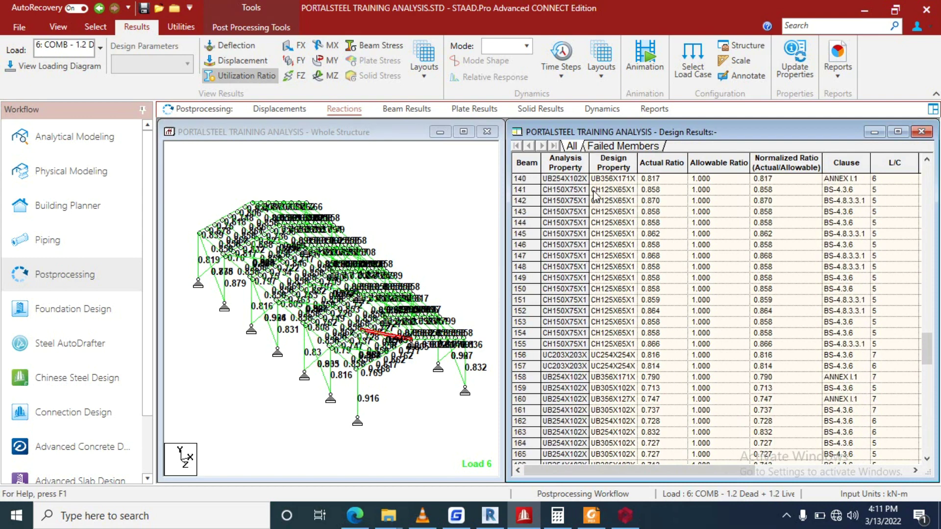
scroll(597, 189, "up", 14)
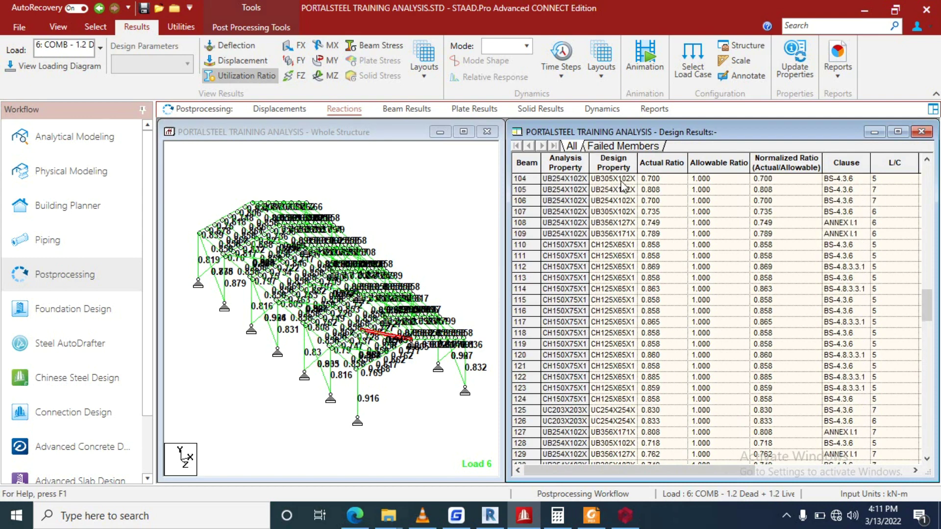
scroll(626, 185, "up", 13)
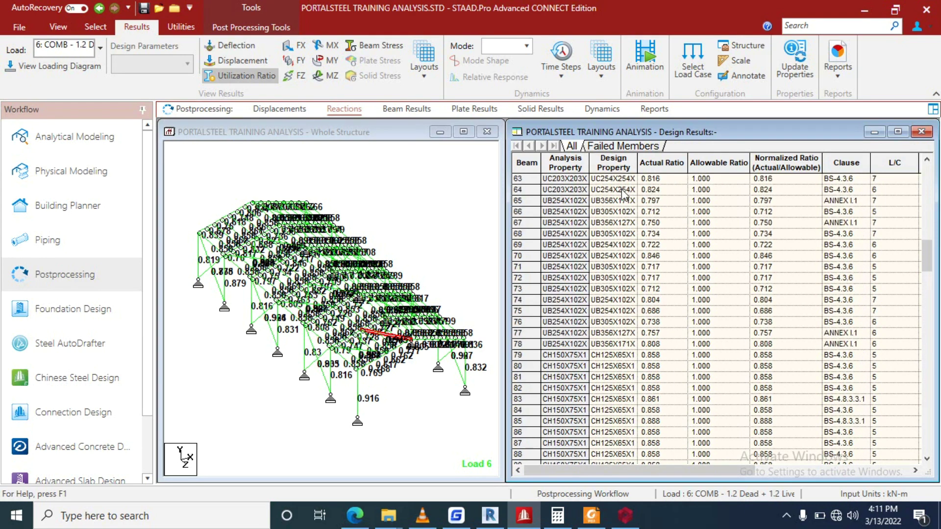
scroll(622, 194, "up", 13)
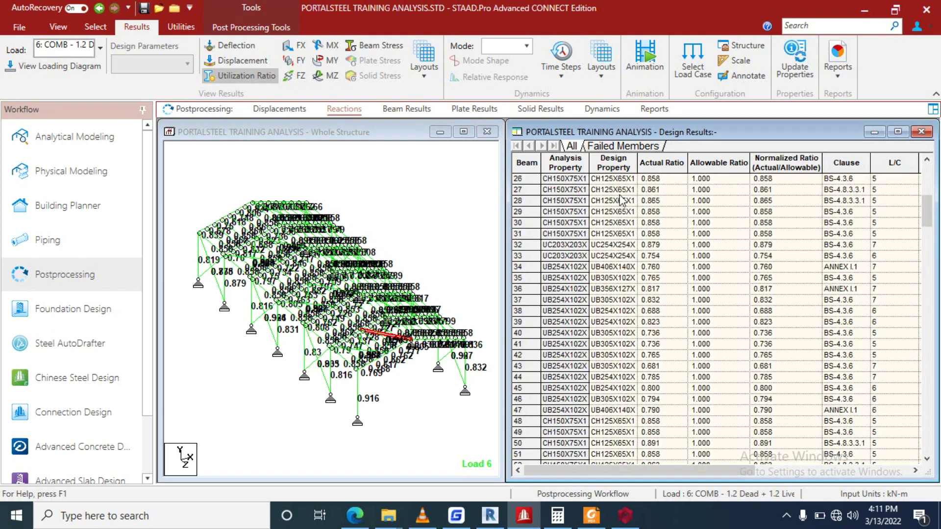
scroll(622, 200, "up", 4)
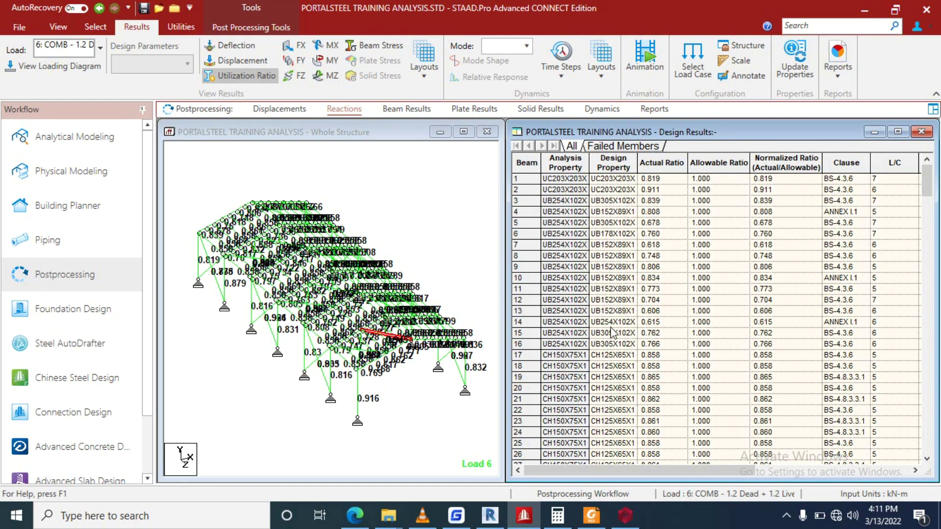
scroll(611, 327, "down", 4)
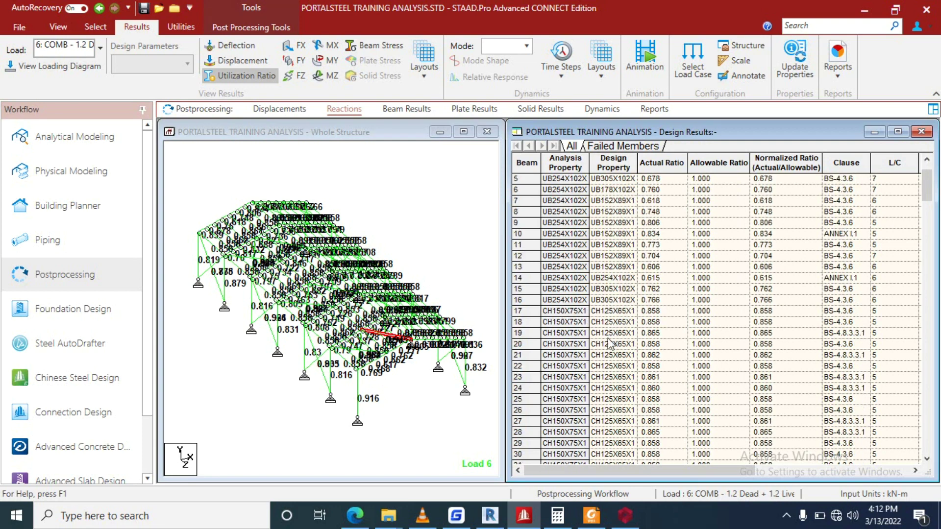
scroll(611, 390, "down", 2)
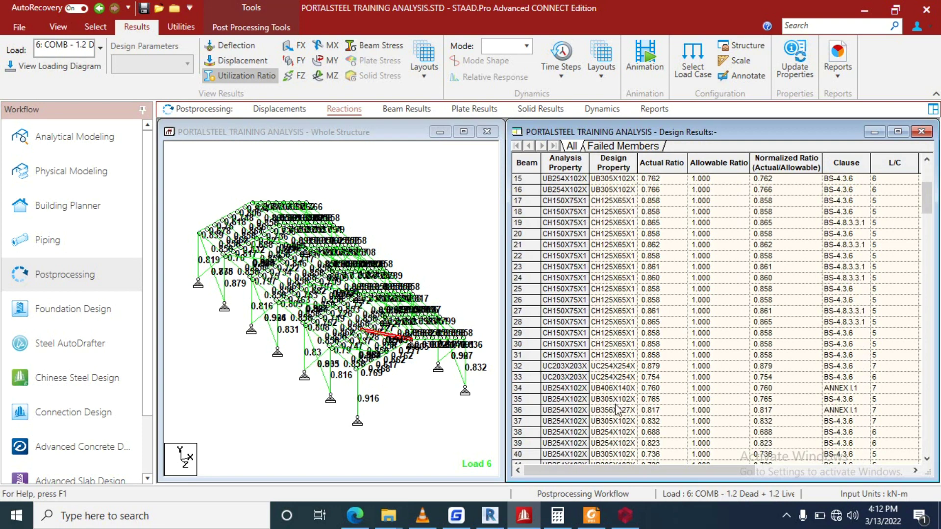
scroll(616, 422, "down", 6)
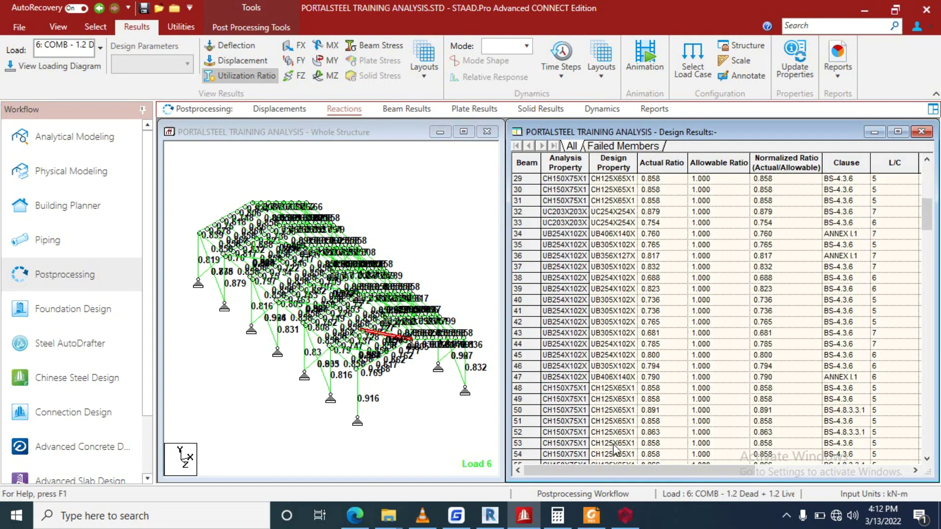
scroll(615, 448, "down", 4)
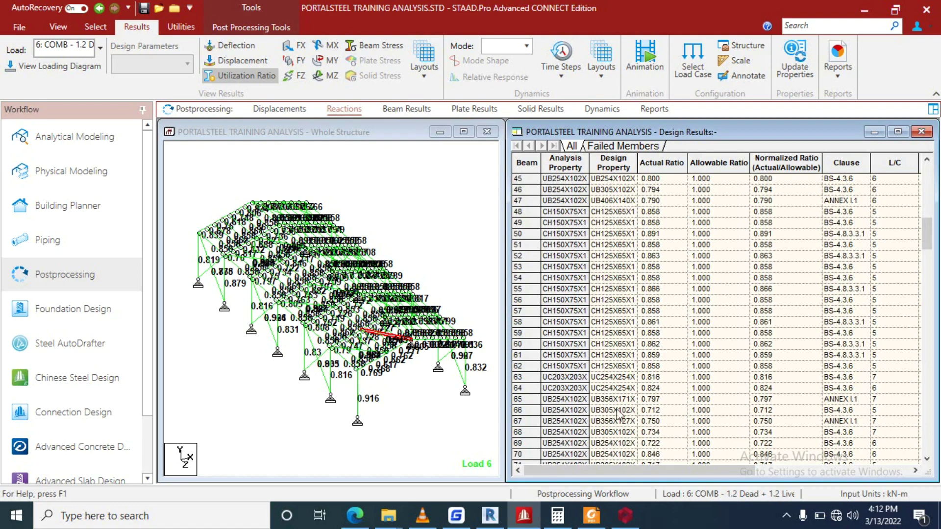
- Select beam 64 in the design results and widen the Design Property column to read its full section designation
left_click(608, 388)
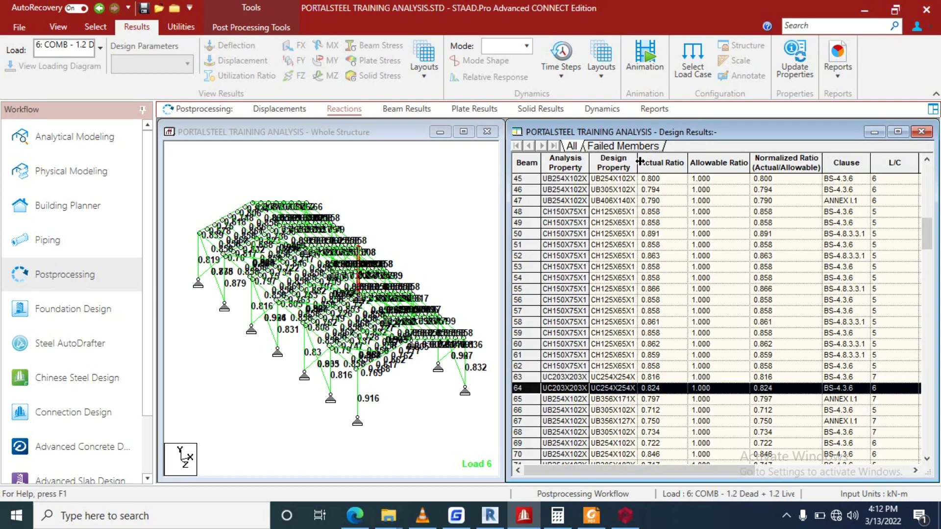
left_click_drag(640, 162, 681, 167)
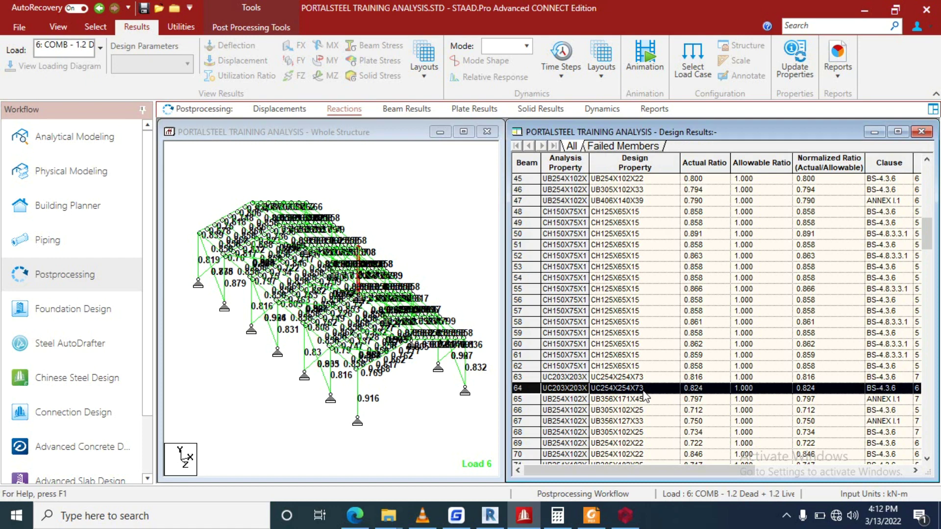
mouse_move(625, 519)
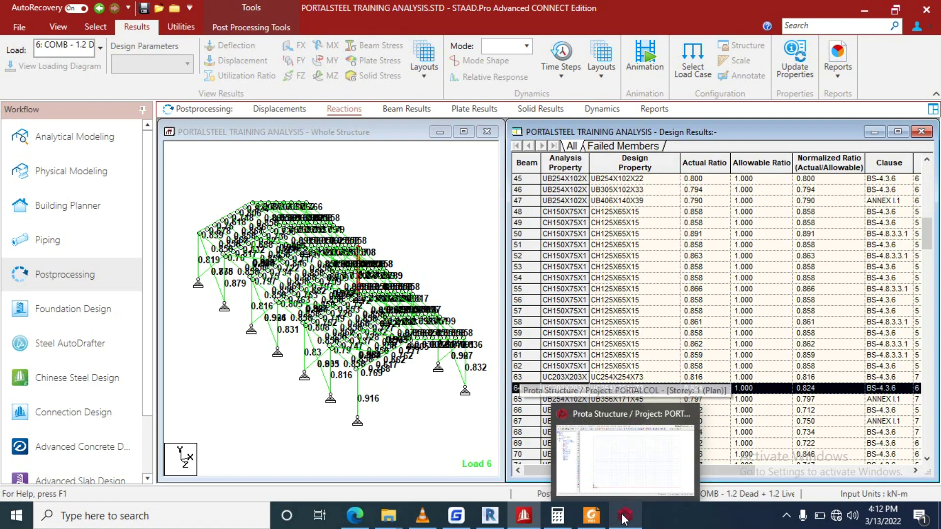
left_click(625, 508)
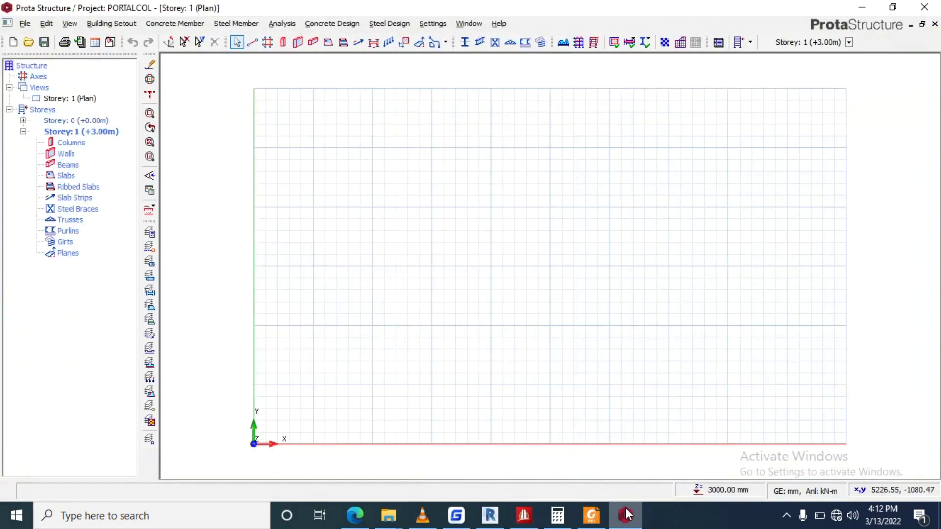
left_click(625, 507)
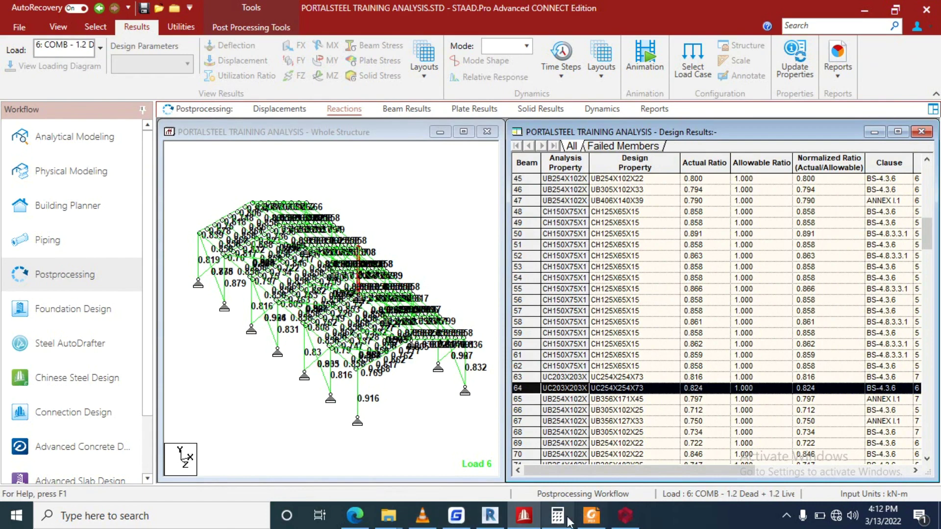
mouse_move(489, 519)
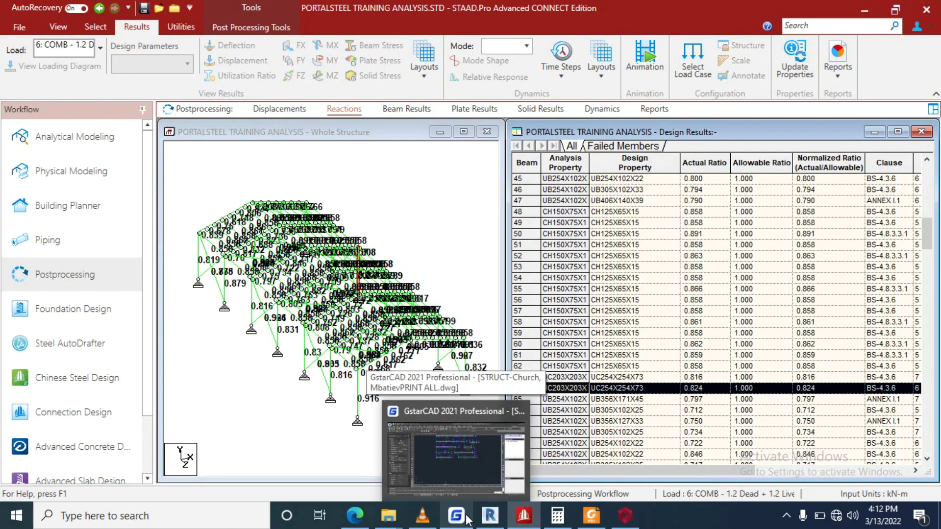
- Switch to ProtaStructure and draw a vertical axis about 16300 mm long crossed near its middle by a horizontal axis about 15200 mm long
left_click(628, 515)
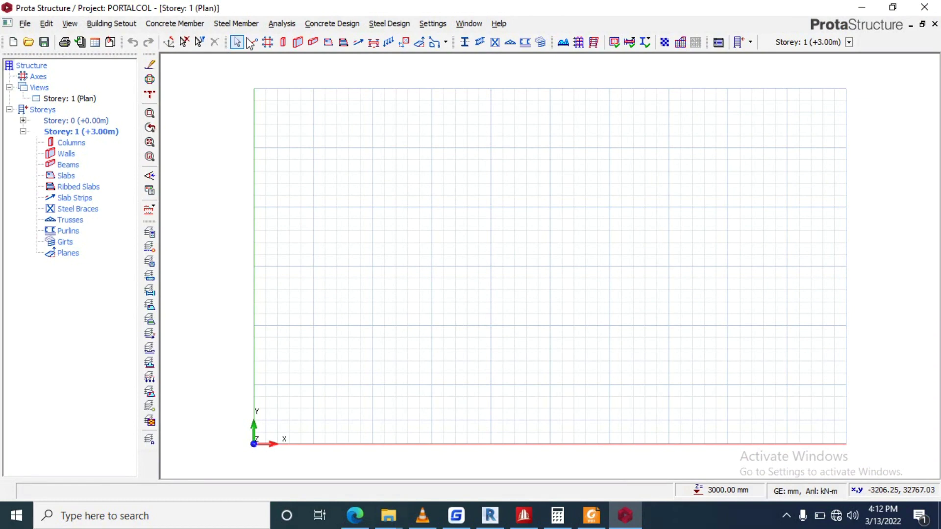
left_click(252, 42)
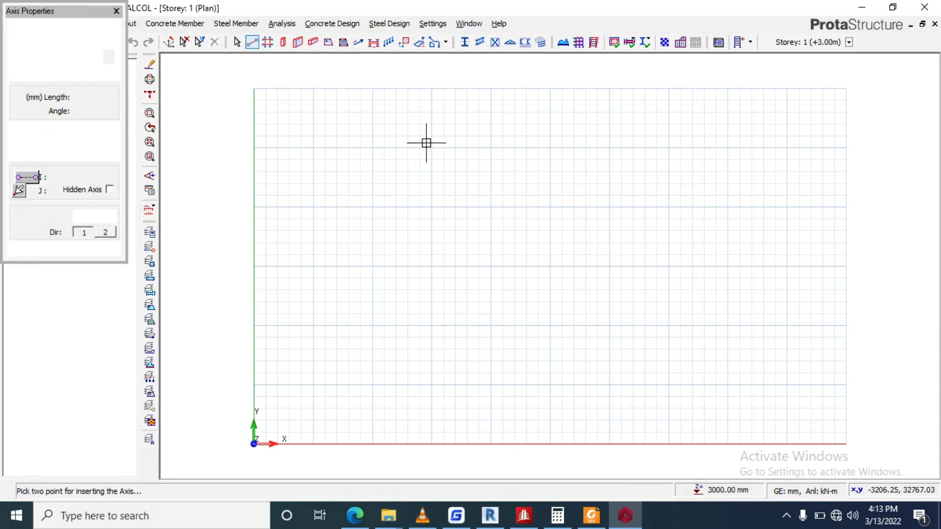
left_click(450, 146)
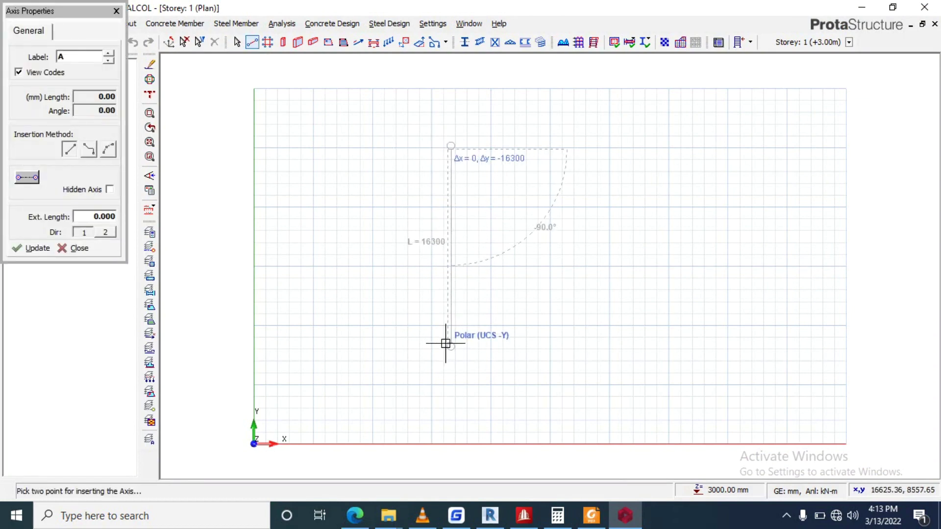
left_click(446, 344)
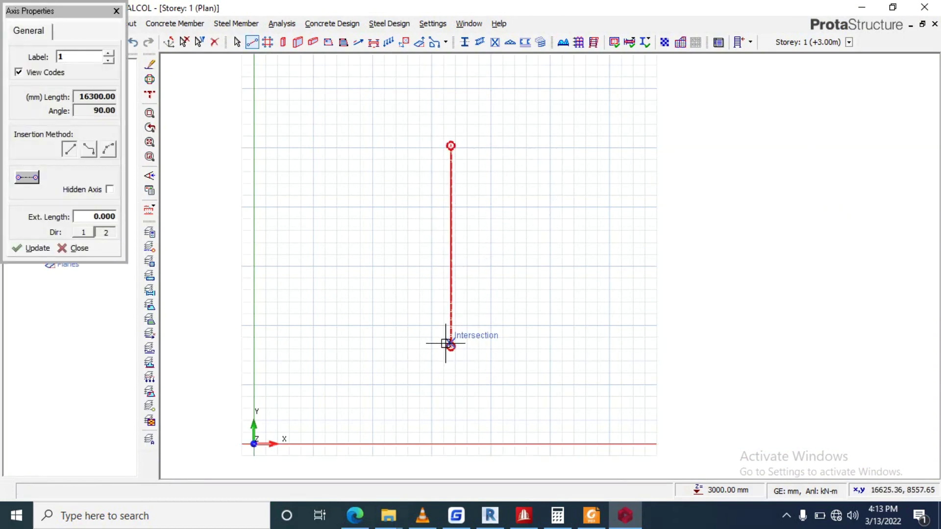
left_click(358, 241)
left_click(545, 240)
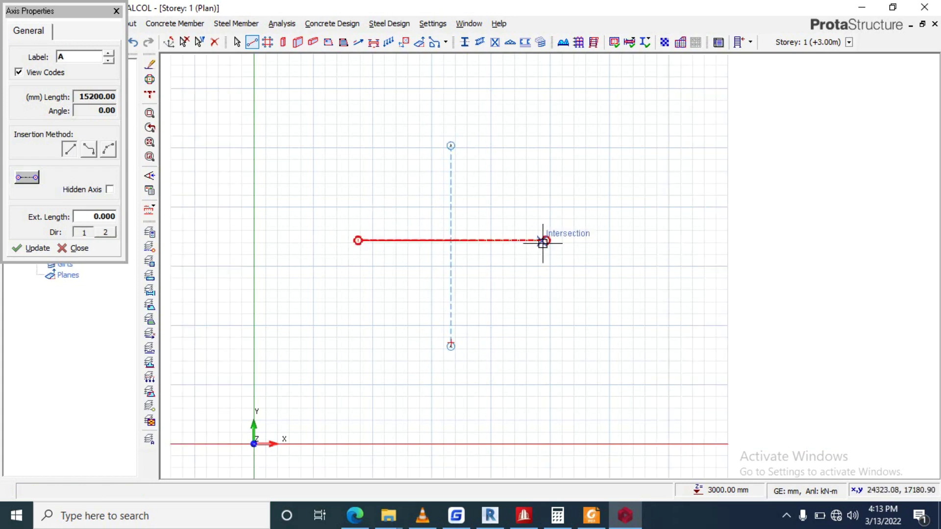
scroll(366, 208, "up", 4)
scroll(383, 224, "down", 3)
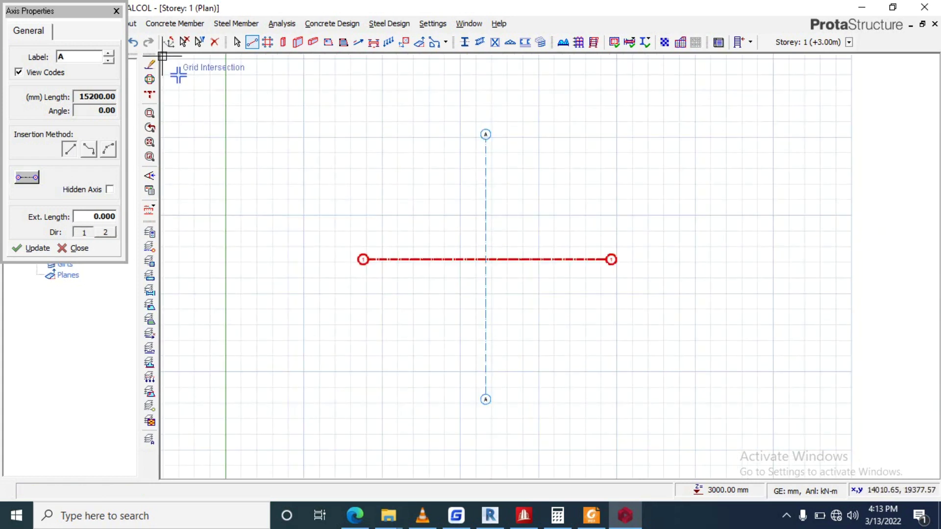
left_click(116, 11)
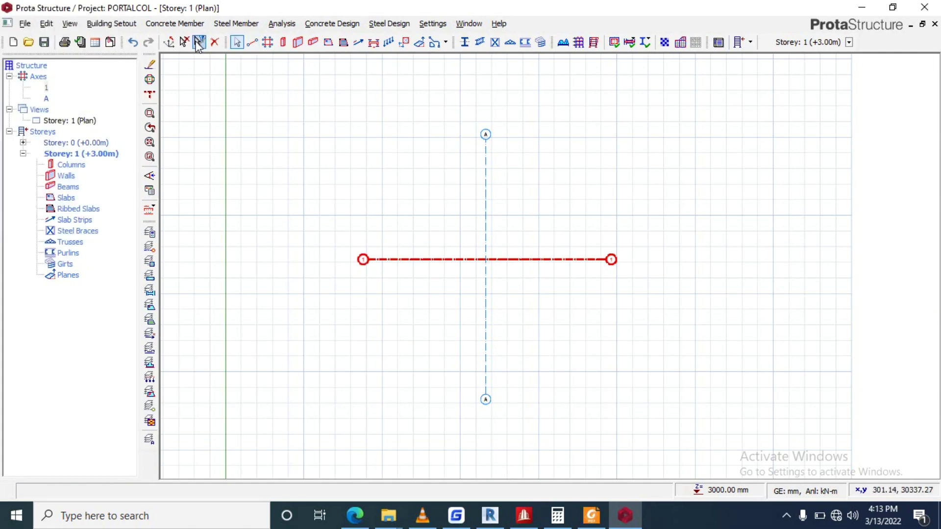
- Start a concrete column with section sizes b1 and b2 both set to 450 mm
left_click(332, 23)
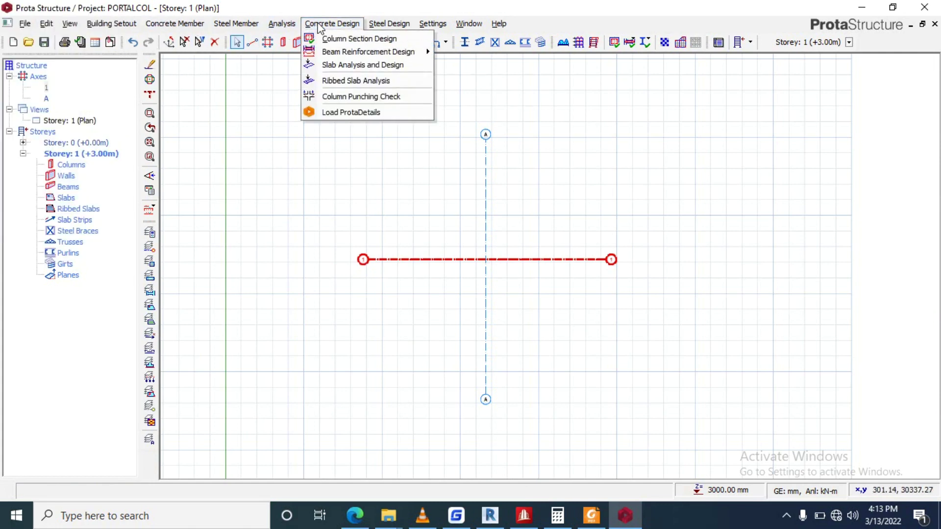
mouse_move(261, 24)
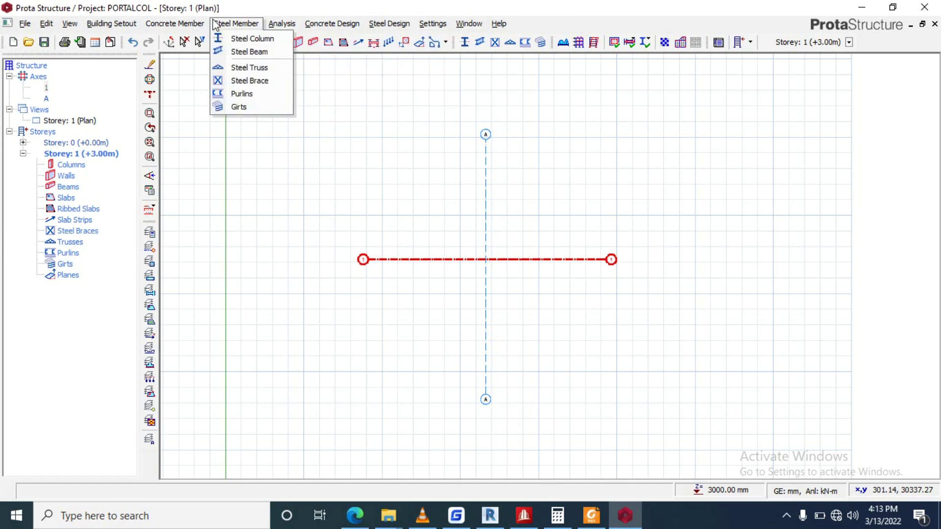
mouse_move(175, 24)
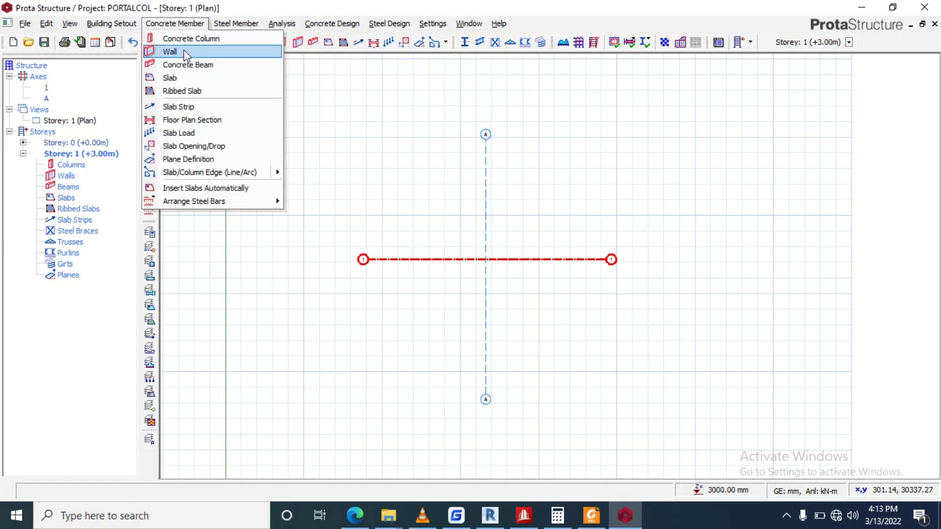
left_click(199, 39)
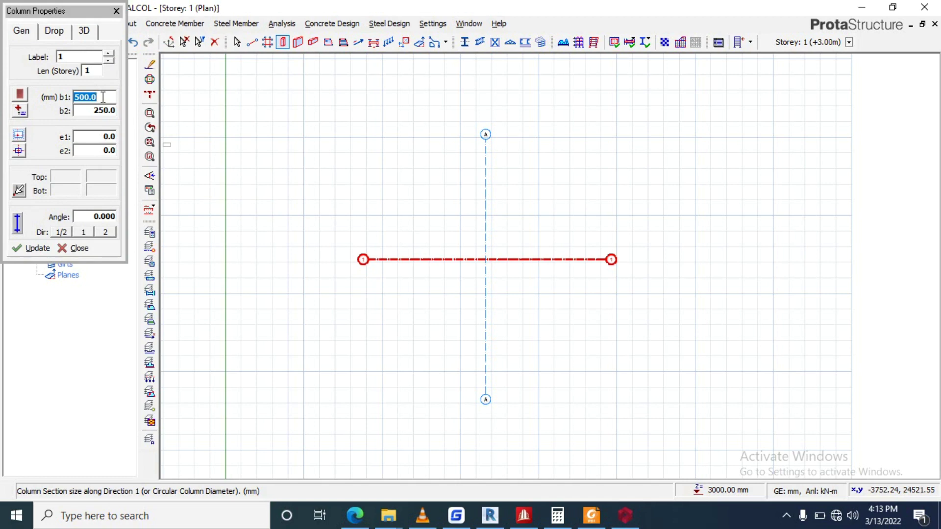
type("450")
key("Tab")
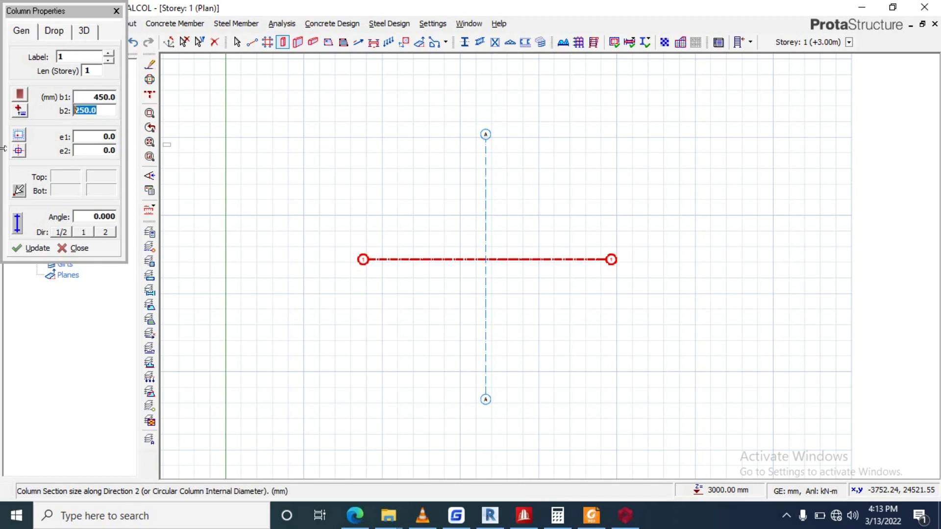
type("450")
- Set the column's b1 and b2 to 500 mm and place it at the intersection of axes 1 and A
left_click(82, 97)
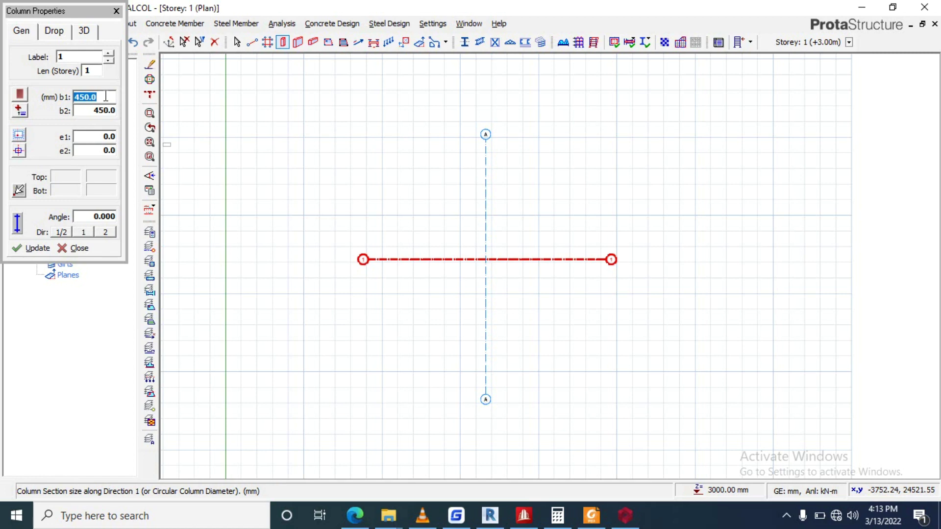
type("500")
key("Return")
key("Tab")
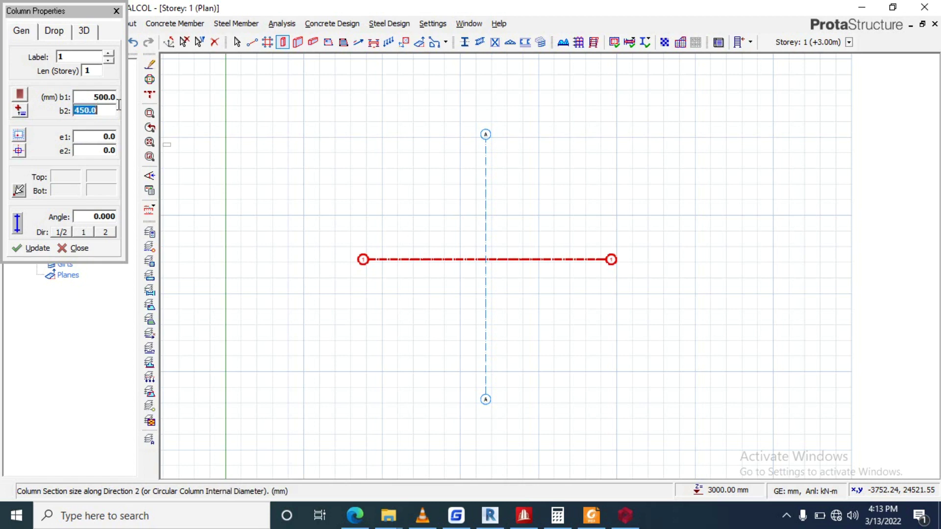
left_click_drag(75, 96, 91, 96)
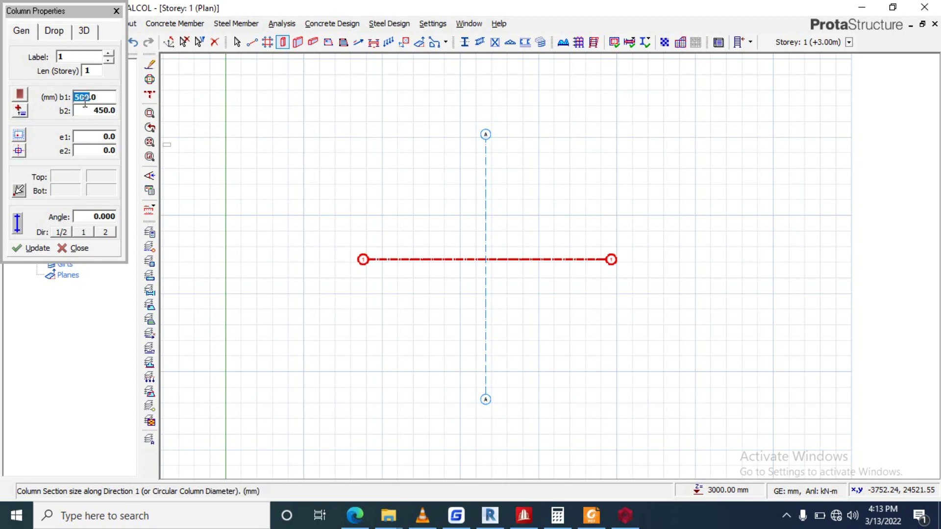
key("Tab")
type("500")
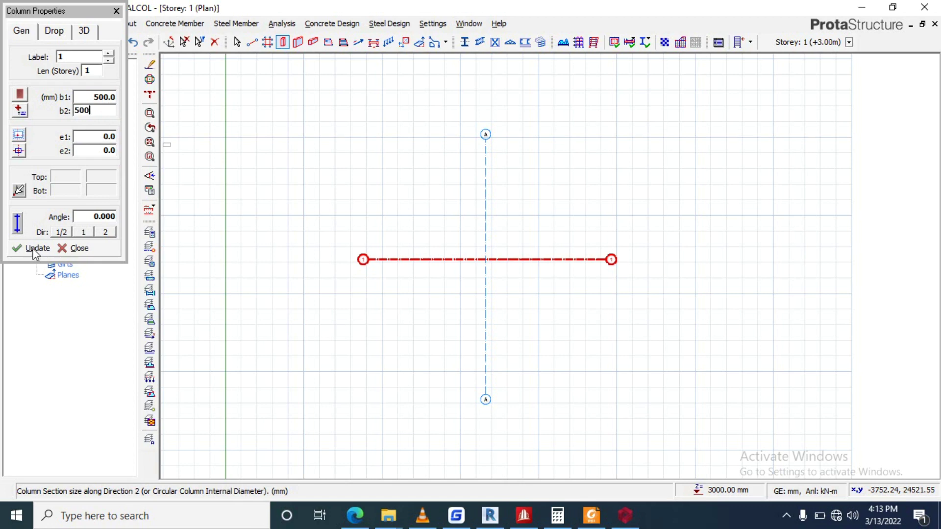
left_click(485, 259)
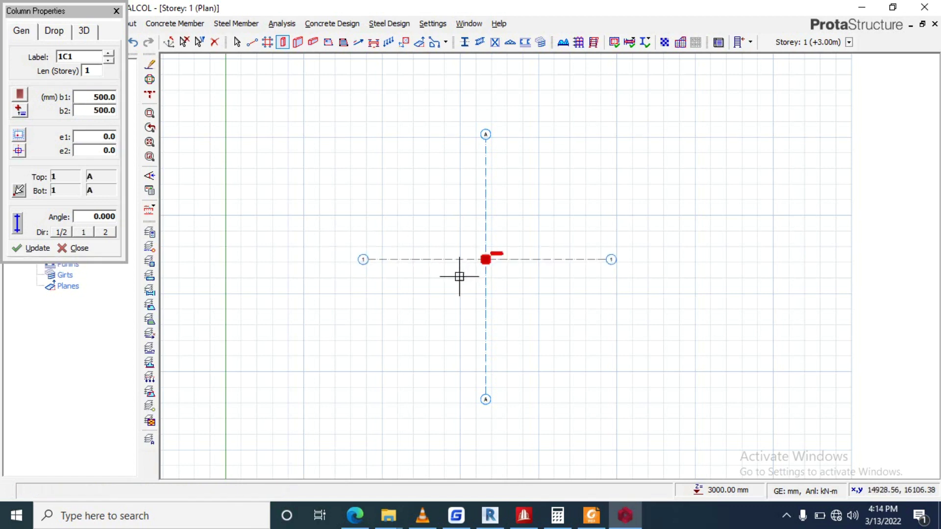
left_click(73, 248)
scroll(287, 222, "up", 3)
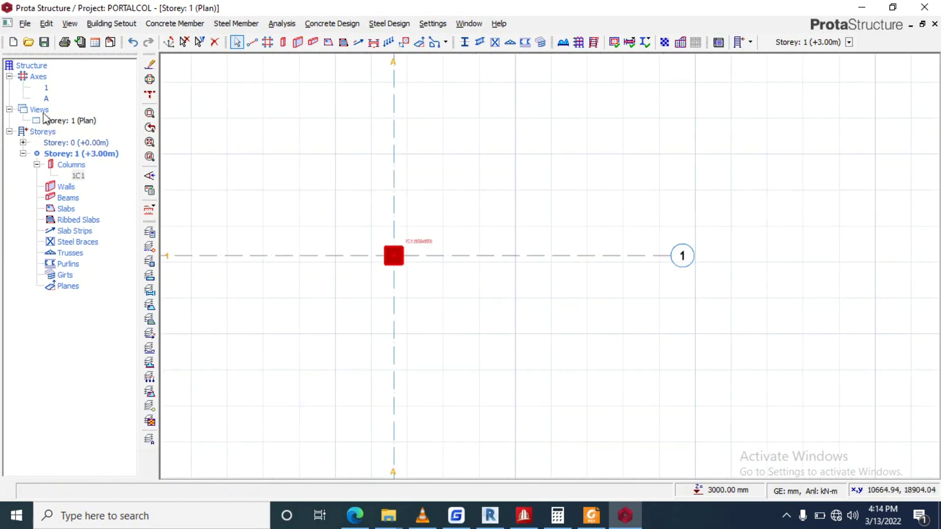
- Open the storey settings for editing and set the height of storey 1 to 600 mm
left_click(42, 110)
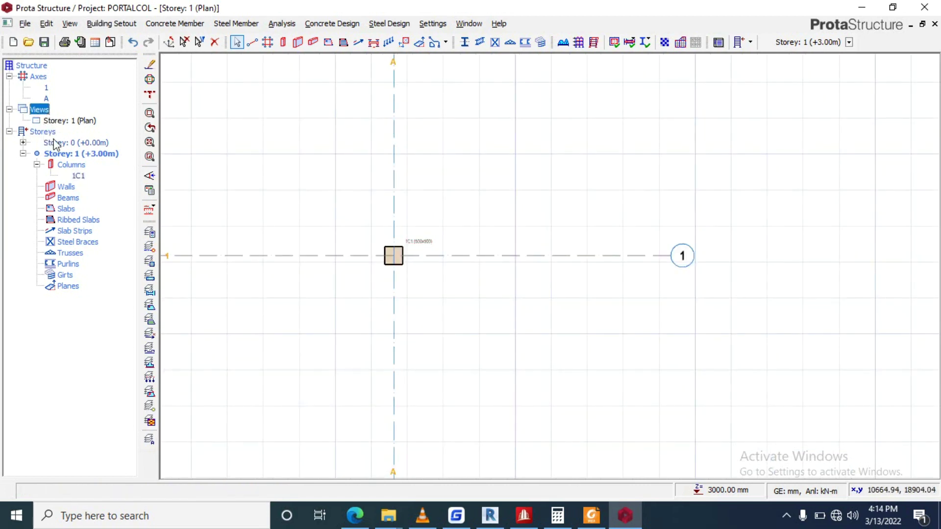
right_click(52, 131)
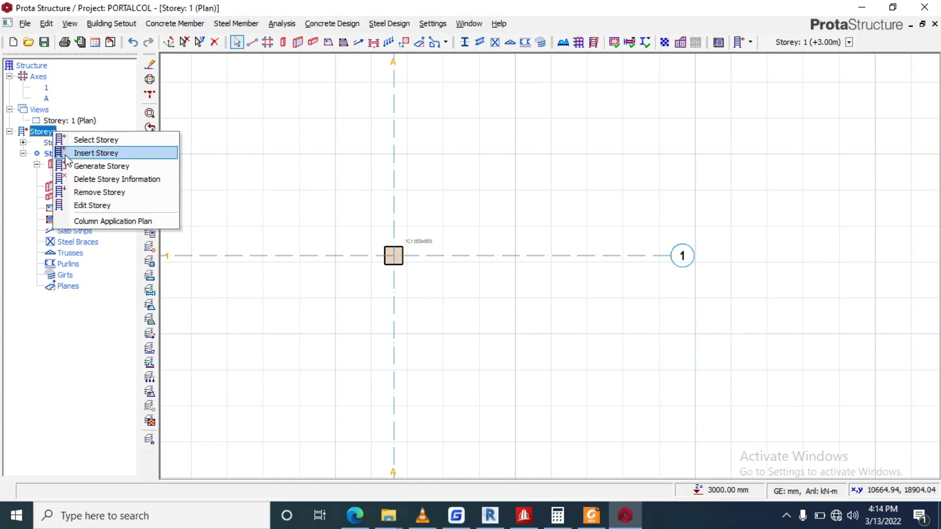
left_click(94, 205)
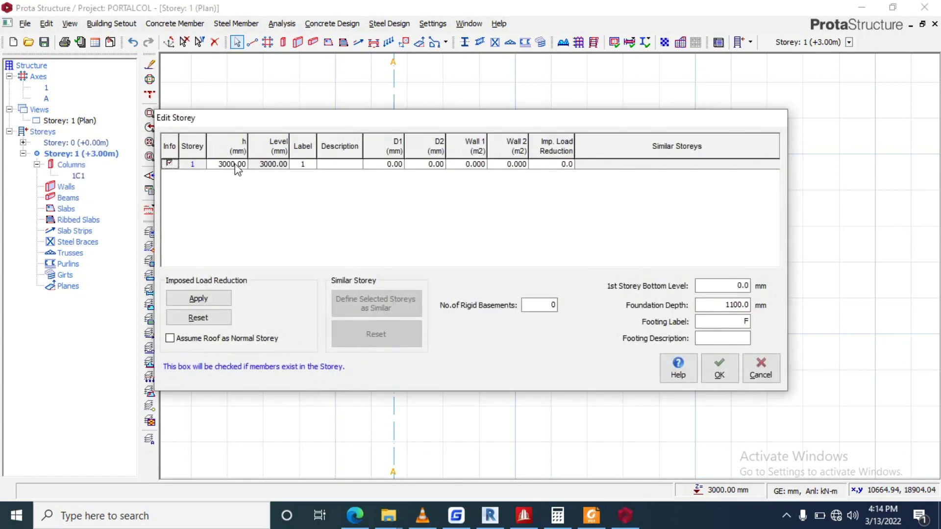
left_click(236, 164)
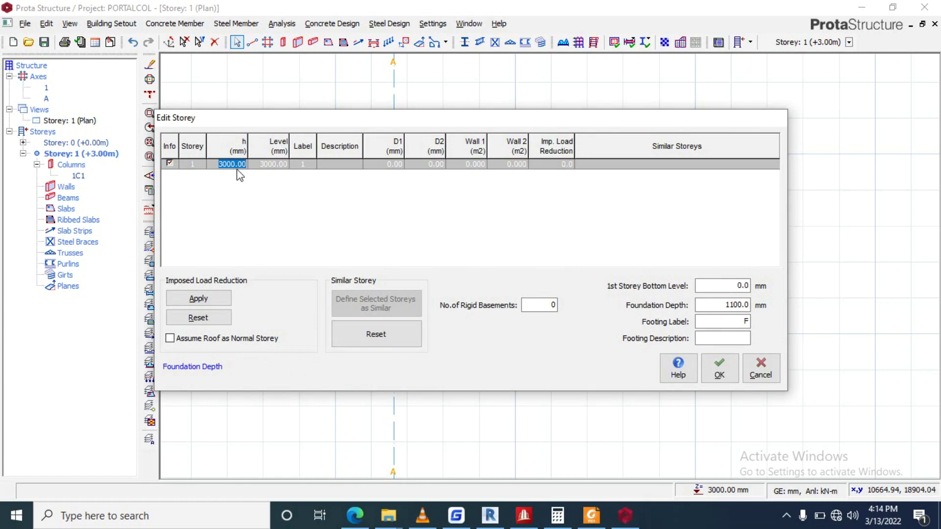
key("BackSpace")
type("00")
- Set the foundation depth to 1200 mm and accept the storey changes
left_click(722, 306)
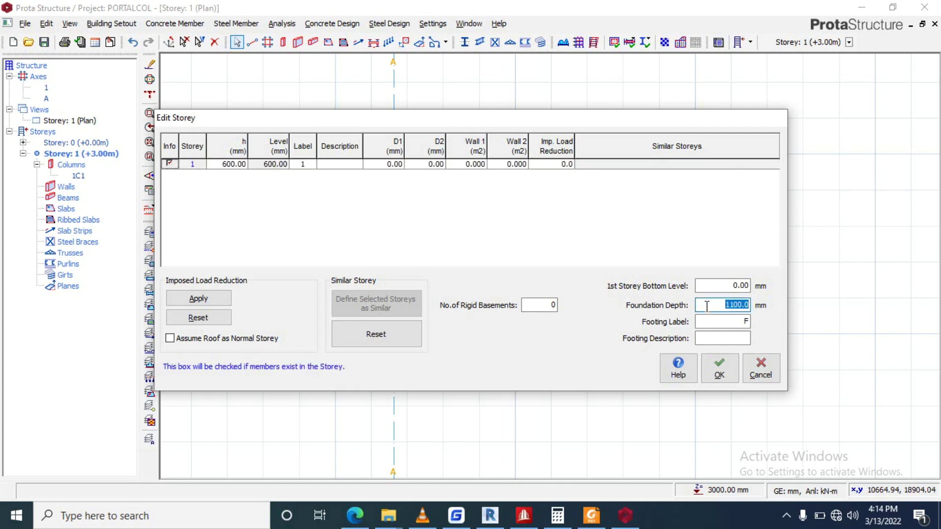
type("1200")
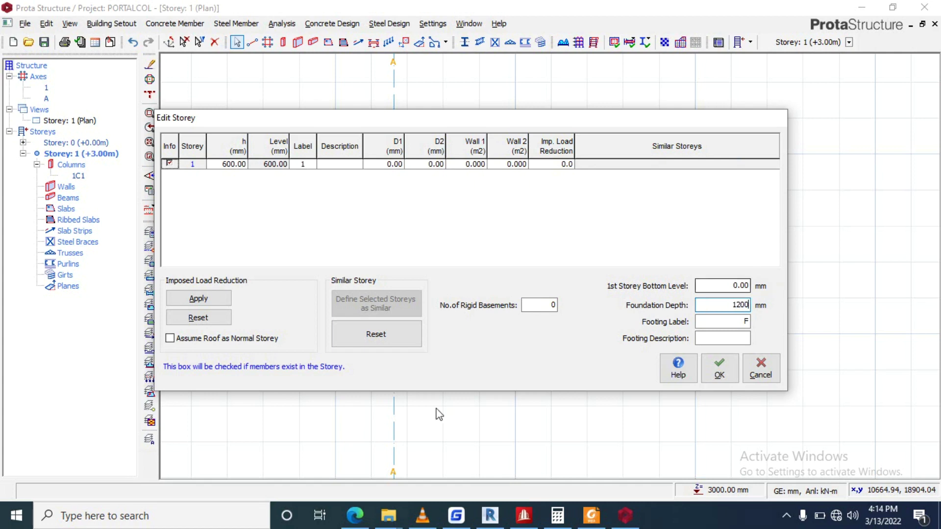
left_click(720, 373)
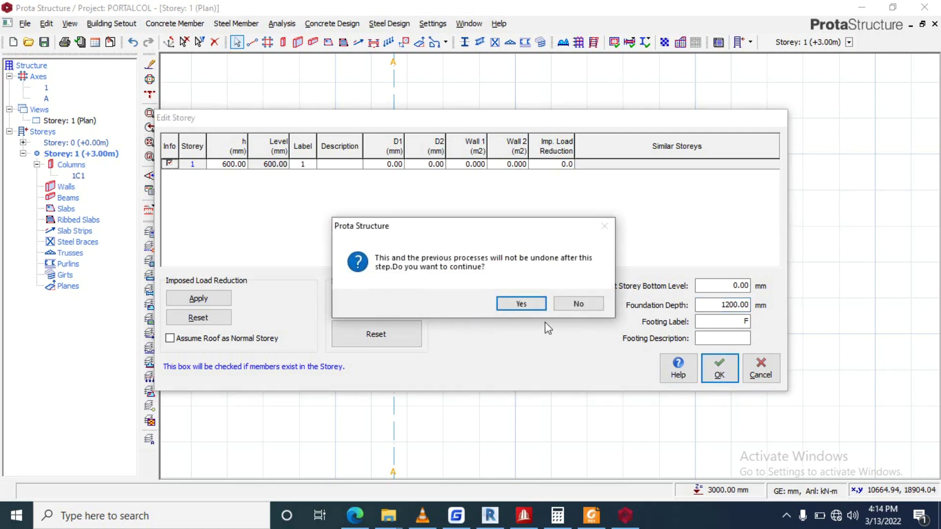
left_click(507, 304)
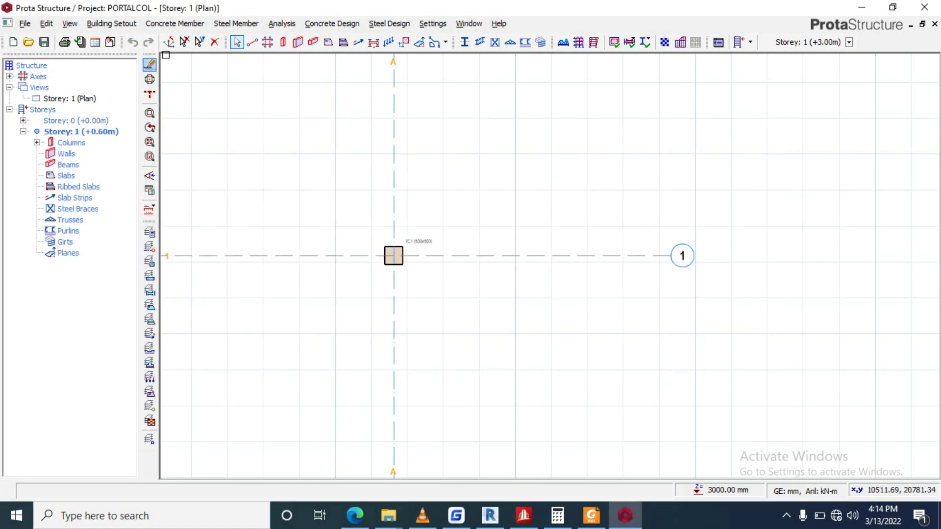
- In the Building Analysis default materials, restrict the concrete column rebar diameters to Y16 only
left_click(282, 24)
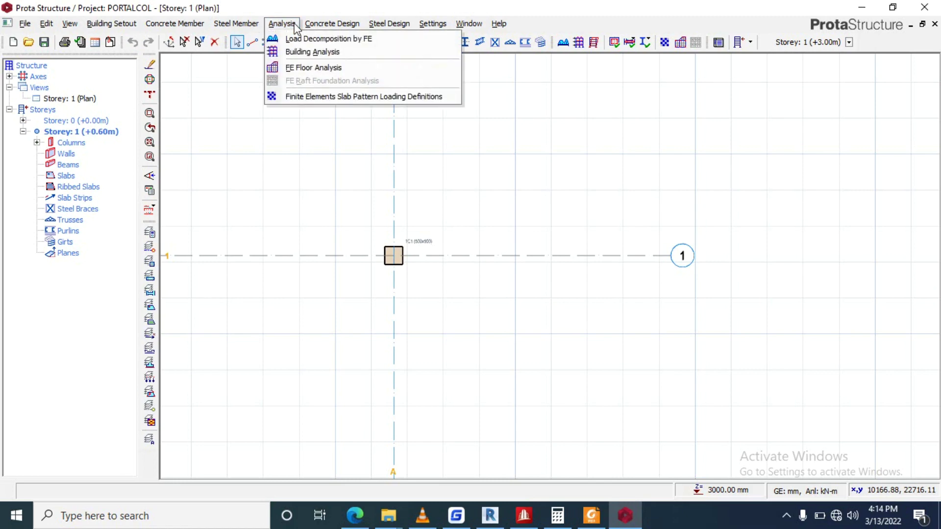
left_click(300, 52)
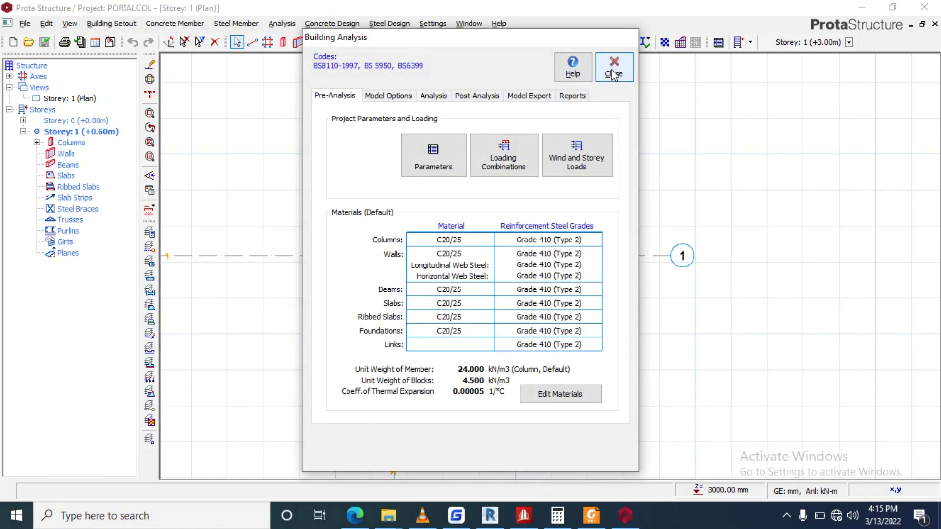
left_click(539, 398)
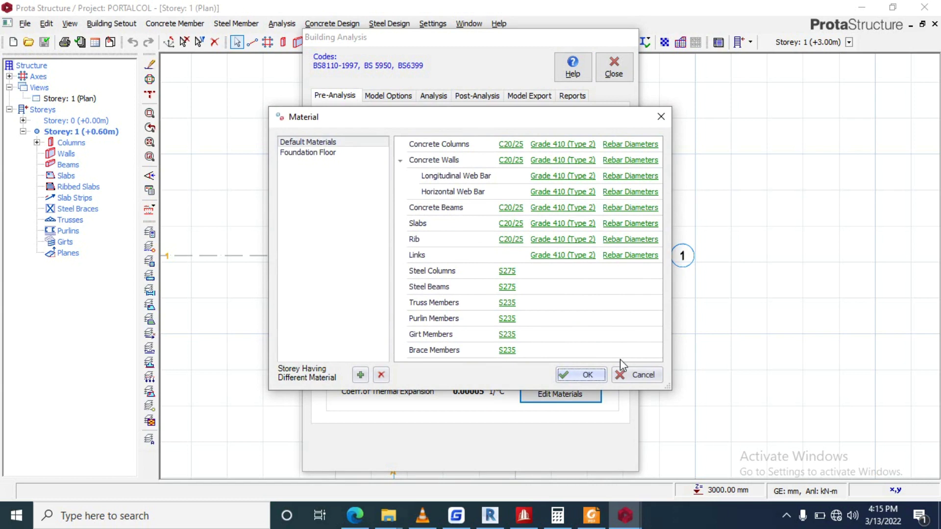
left_click(620, 373)
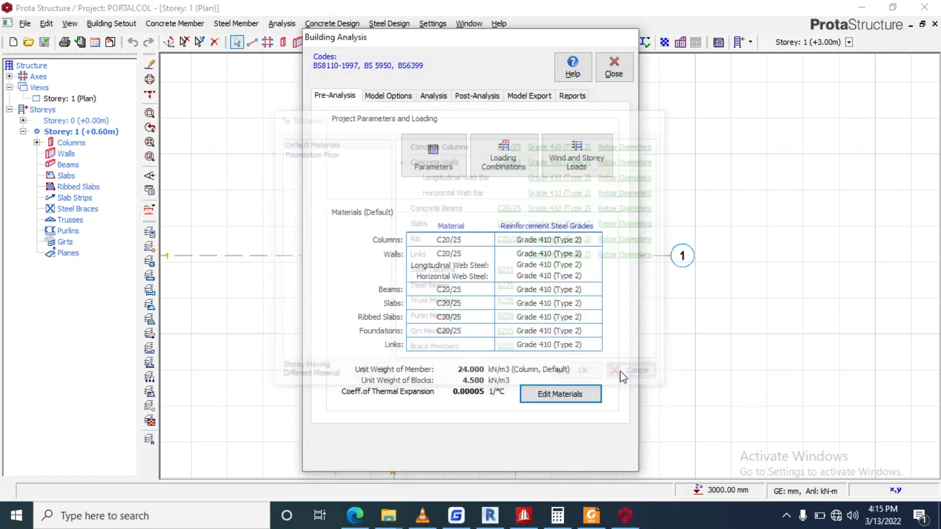
left_click(558, 395)
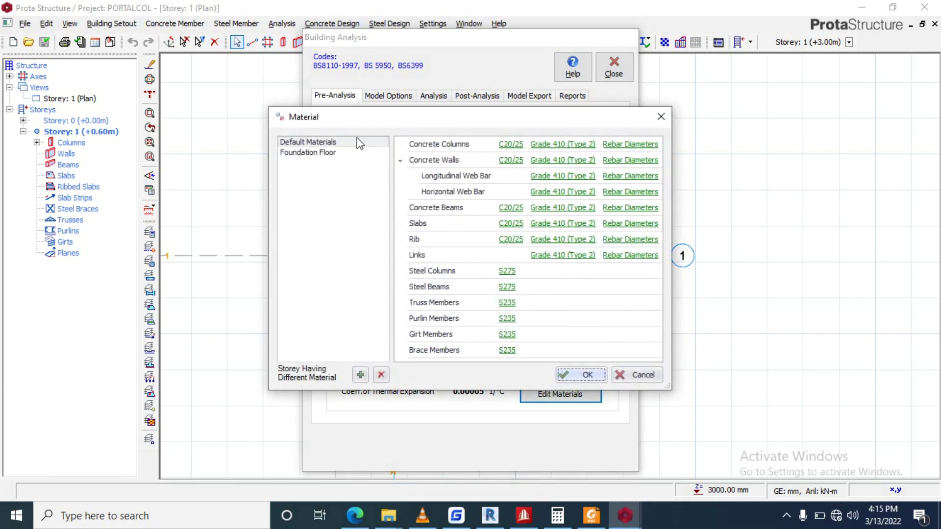
left_click(635, 144)
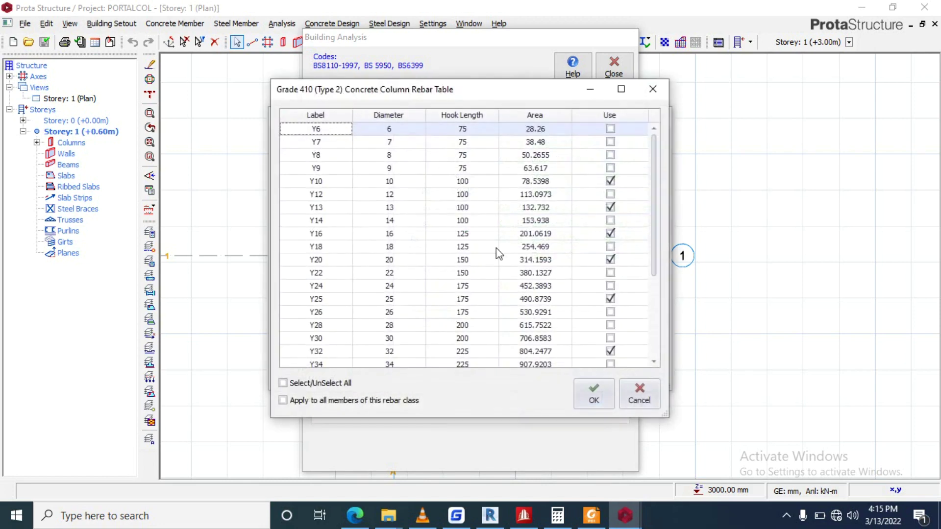
left_click(316, 384)
left_click(292, 385)
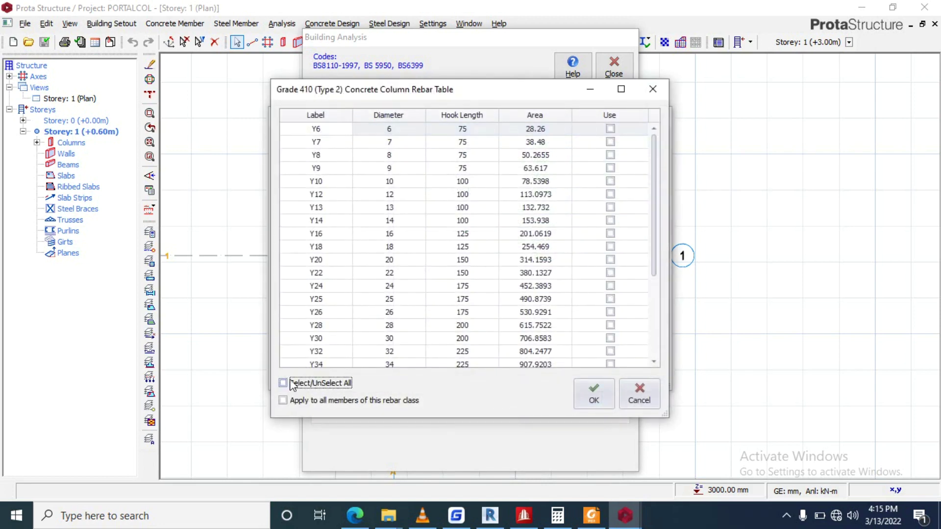
left_click(323, 234)
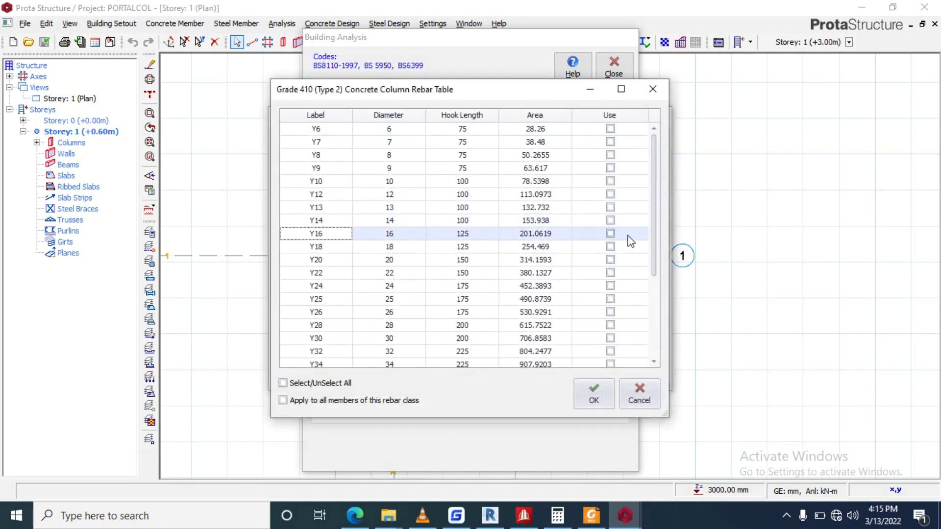
left_click(610, 233)
left_click(593, 393)
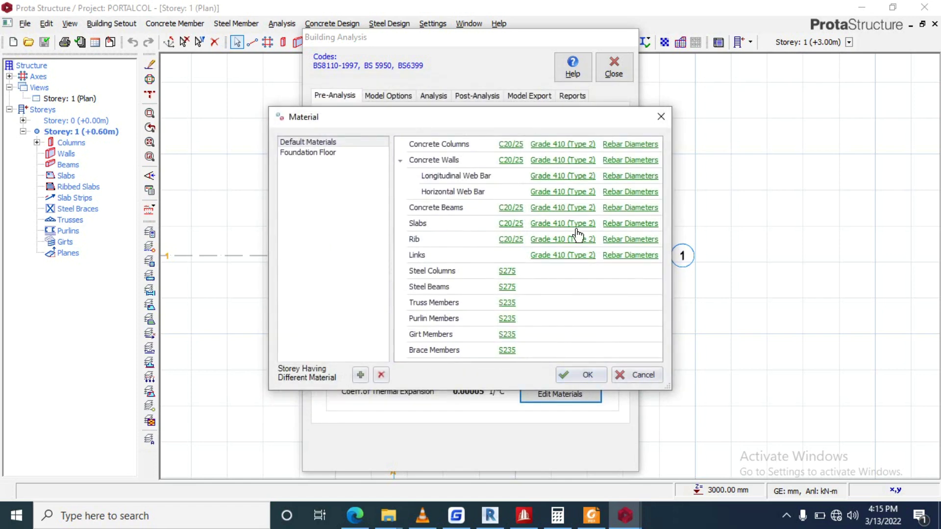
- Restrict the link rebar diameters in the default materials to Y8 only
left_click(639, 256)
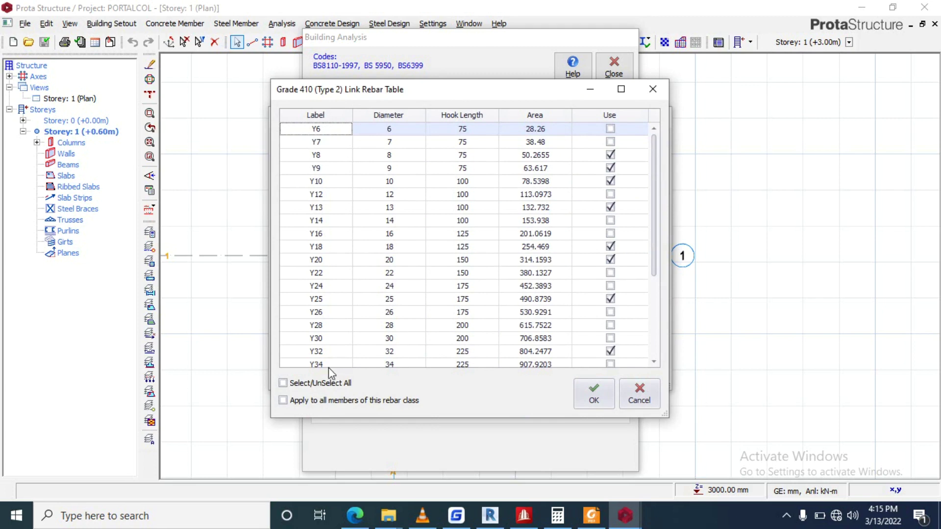
left_click(309, 383)
left_click(309, 383)
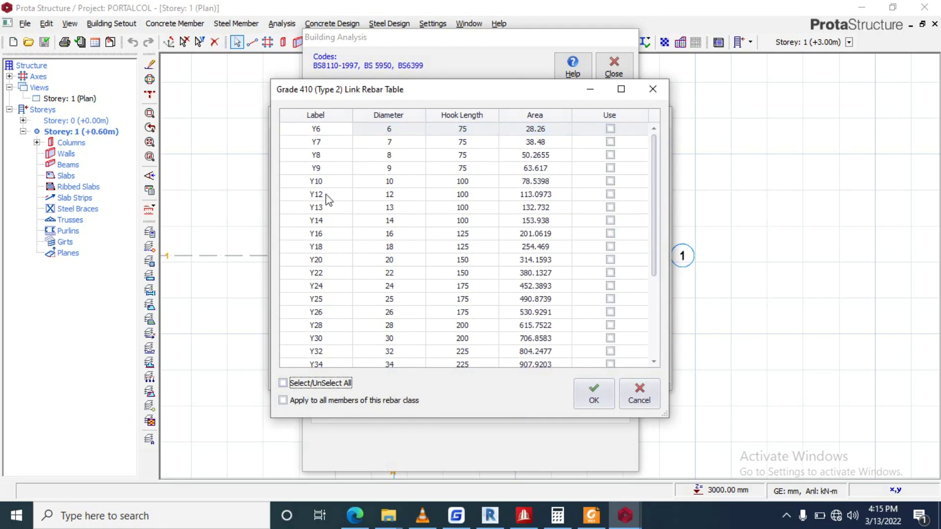
left_click(329, 160)
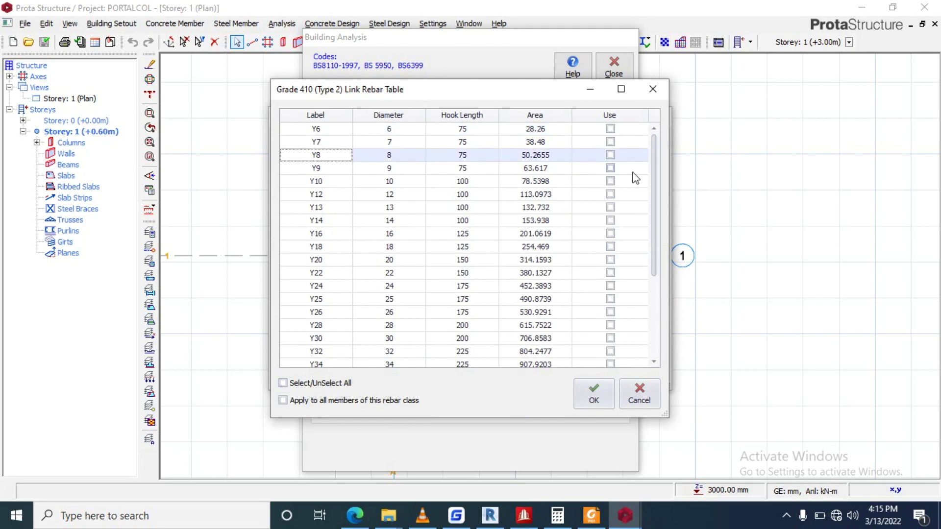
left_click(610, 155)
left_click(610, 154)
left_click(594, 393)
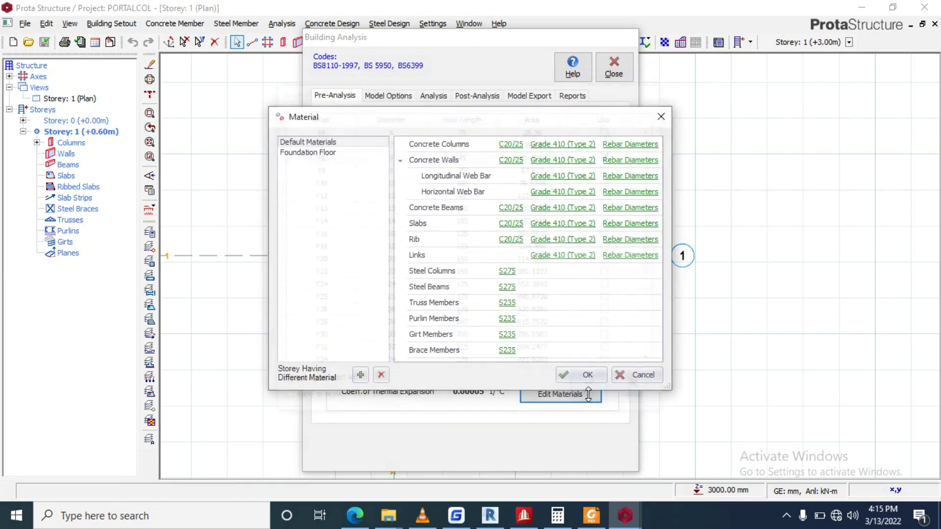
- For the foundation floor, restrict the foundation rebar diameters to Y12 only
left_click(337, 152)
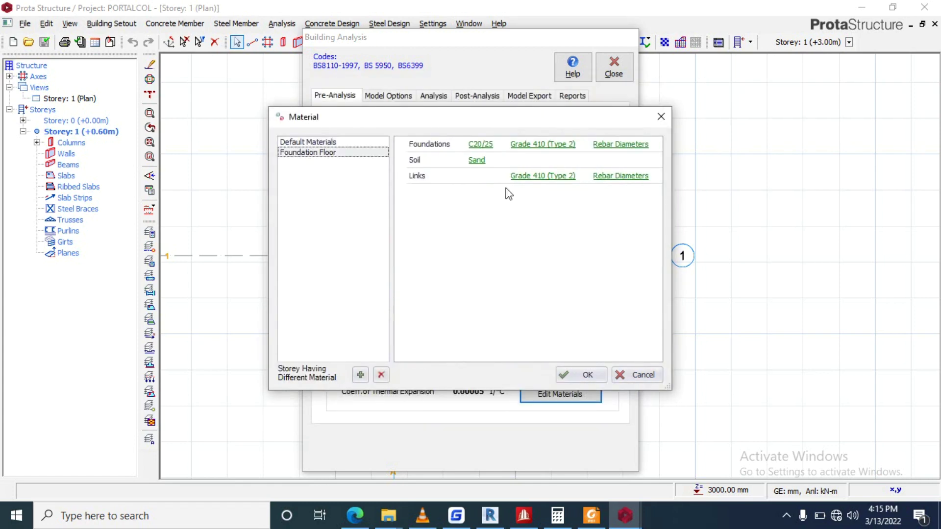
left_click(616, 144)
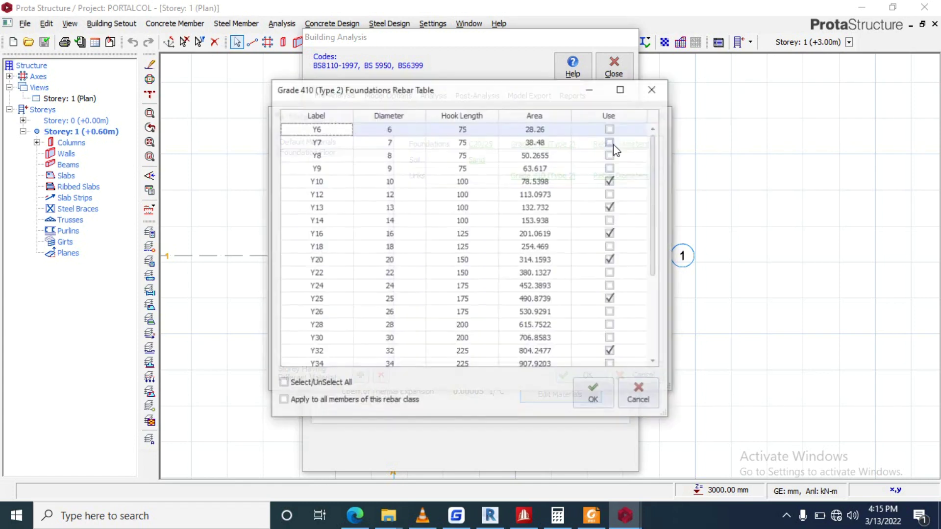
left_click(284, 383)
left_click(330, 237)
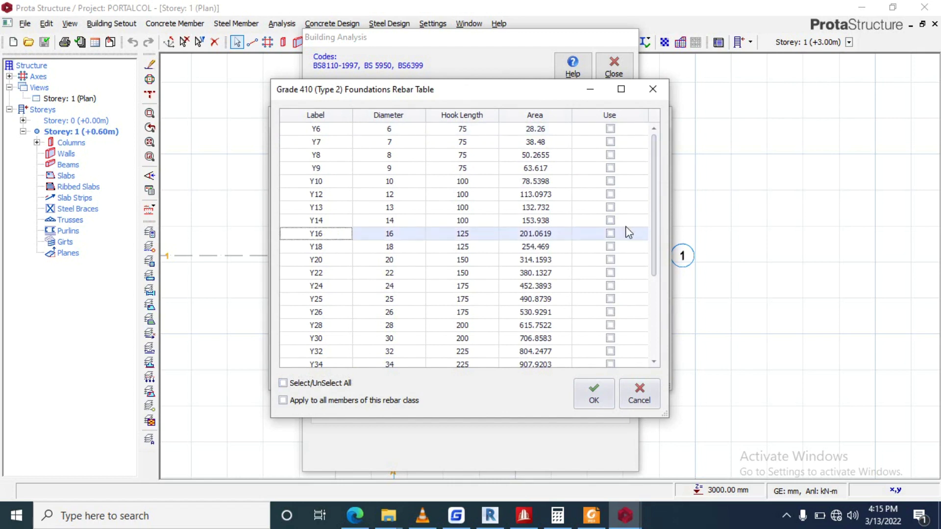
left_click(610, 234)
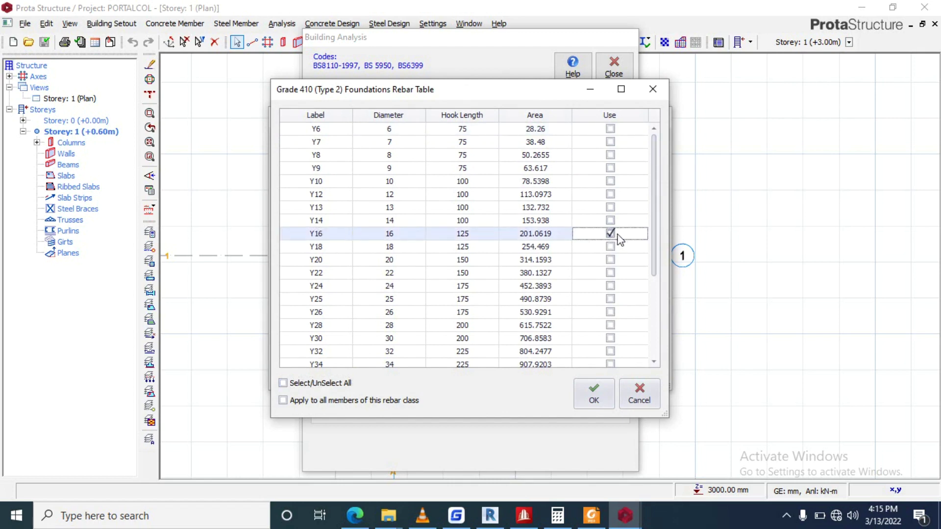
left_click(341, 196)
left_click(610, 195)
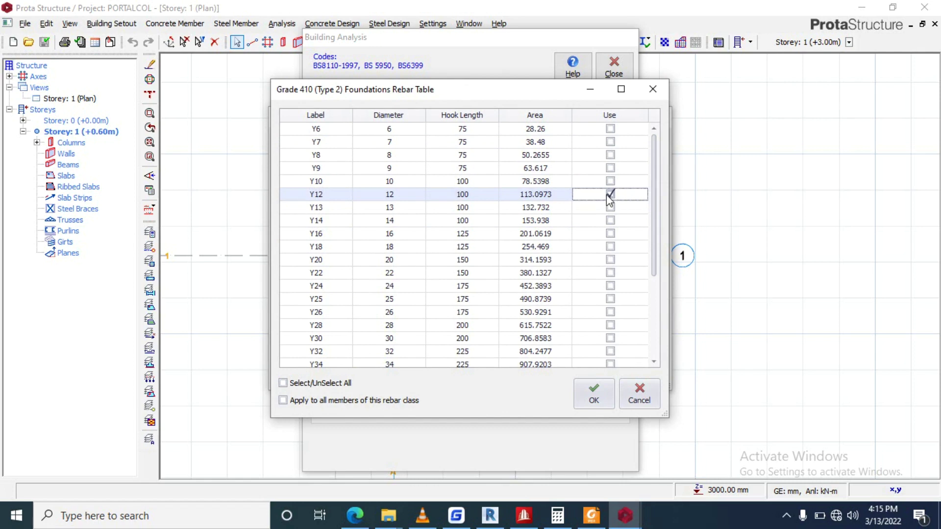
left_click(594, 395)
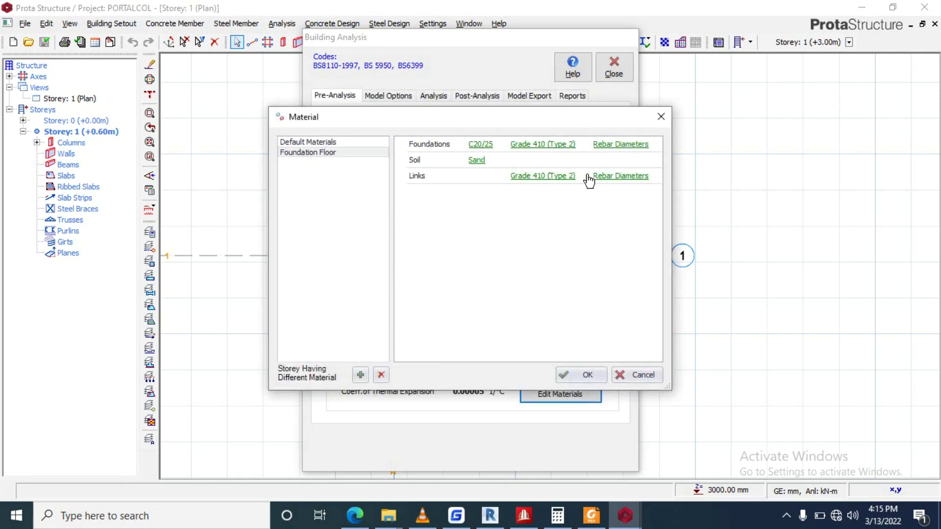
- Check that only Y8 is enabled for the foundation links and accept the material settings
left_click(588, 175)
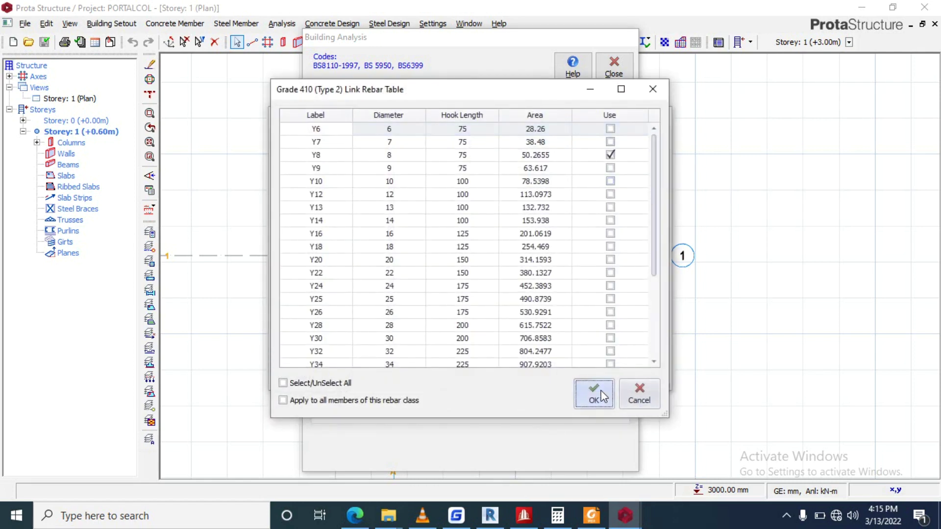
left_click(599, 391)
left_click(601, 380)
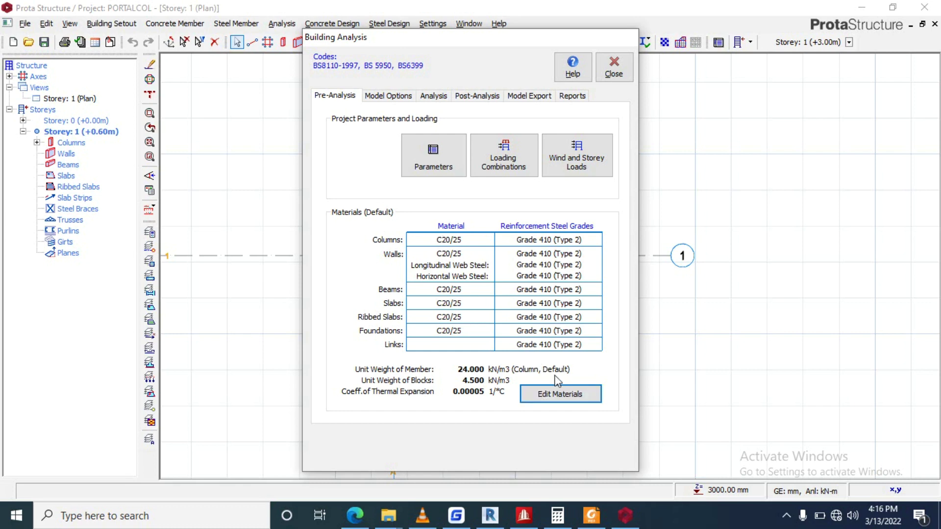
- Review the properties of the concrete columns' reinforcement grade and concrete class in the default materials
left_click(563, 394)
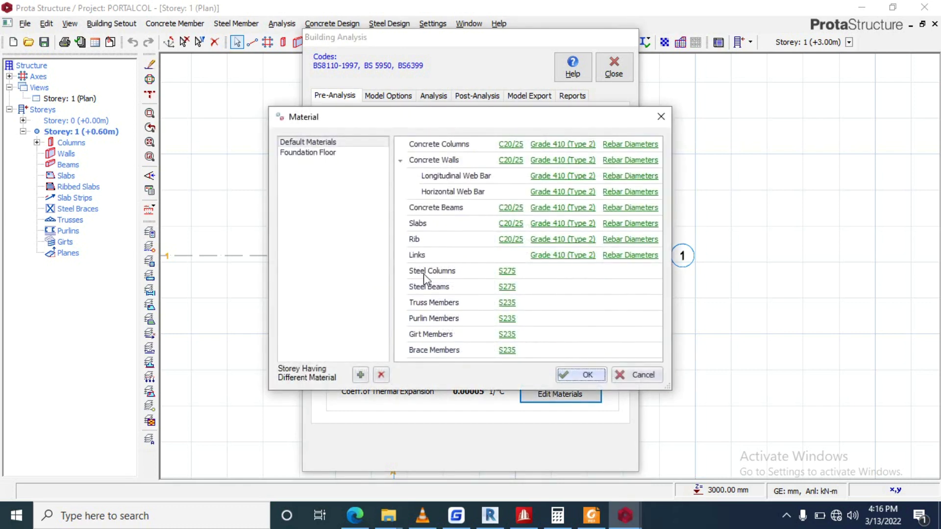
left_click(585, 144)
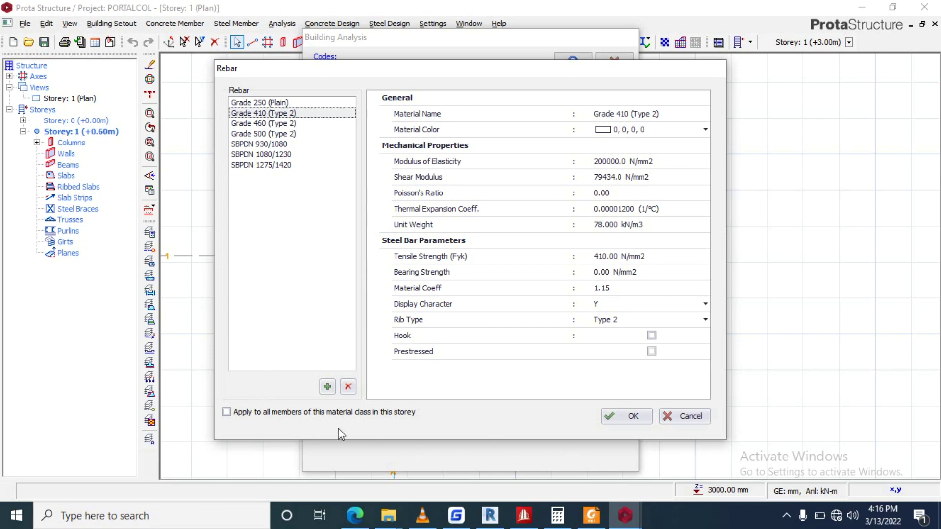
left_click(621, 417)
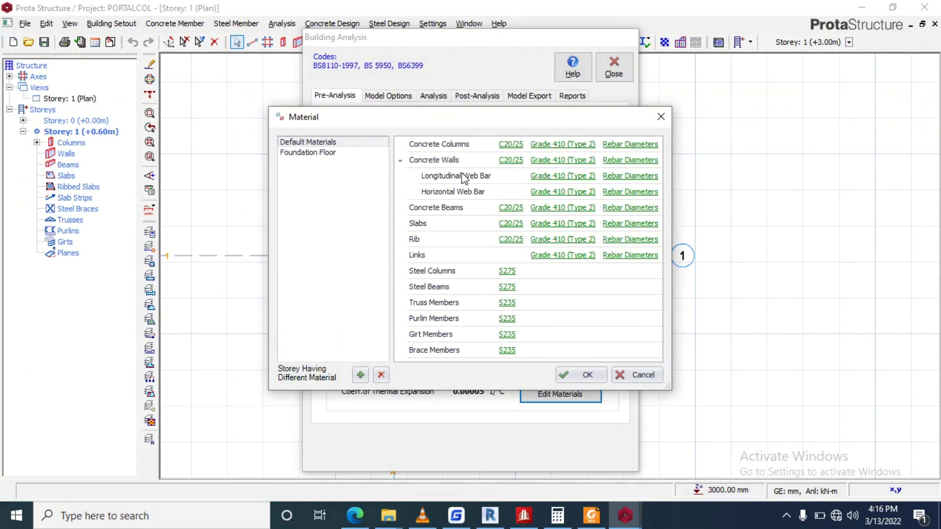
left_click(506, 146)
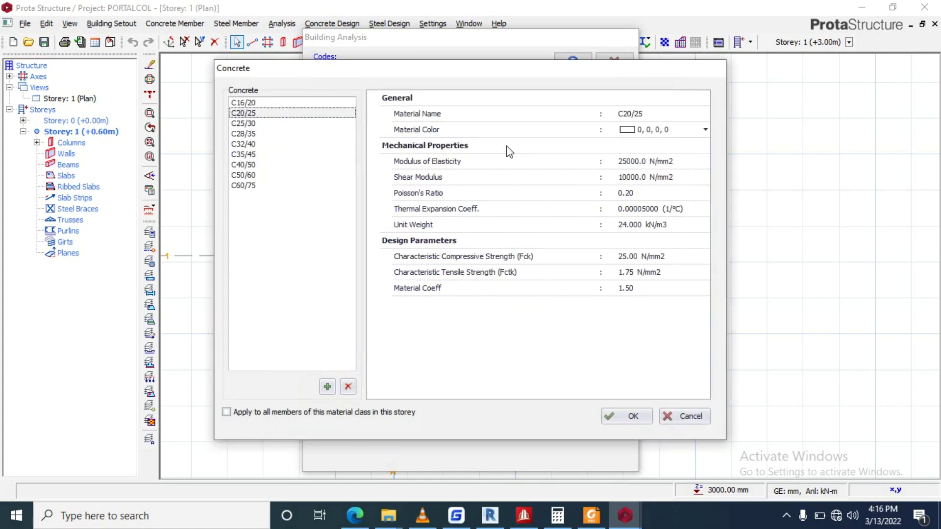
left_click(629, 416)
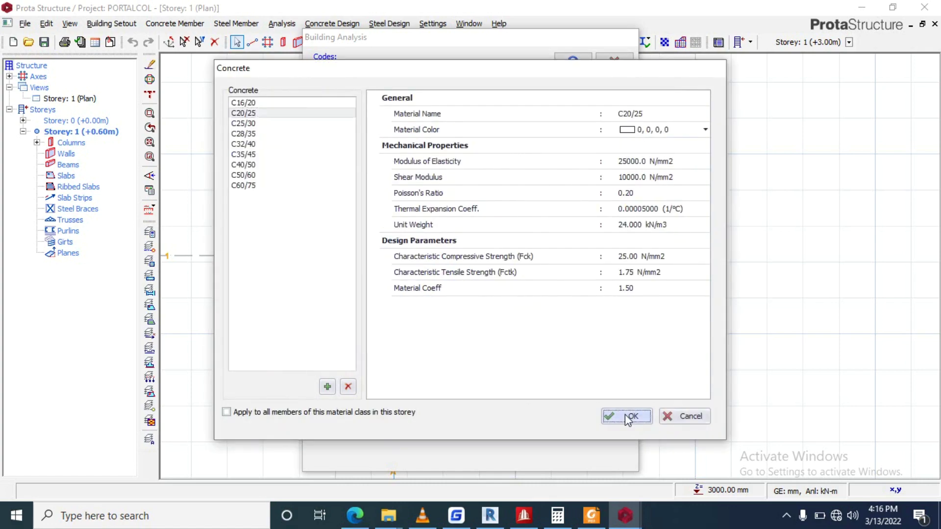
left_click(572, 376)
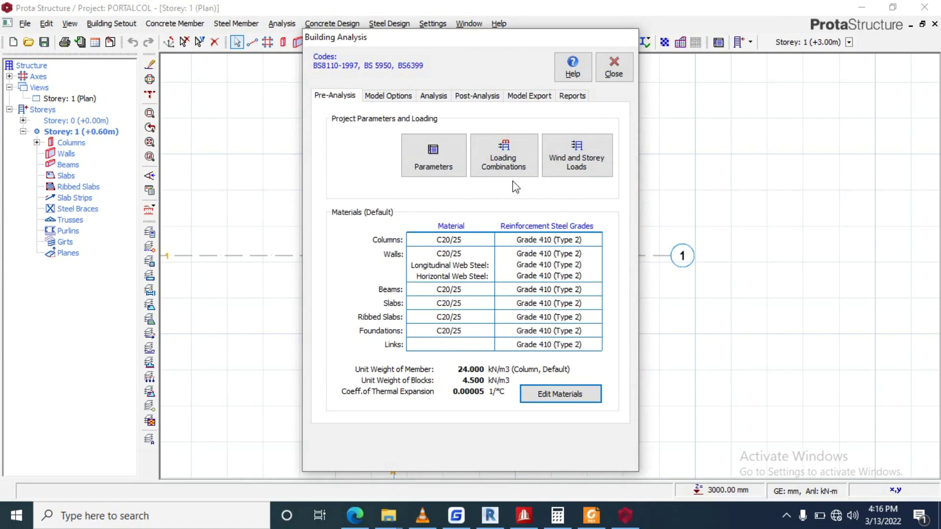
- Review the storey parameters and wind loads for St: 1, leaving them unmodified
left_click(560, 142)
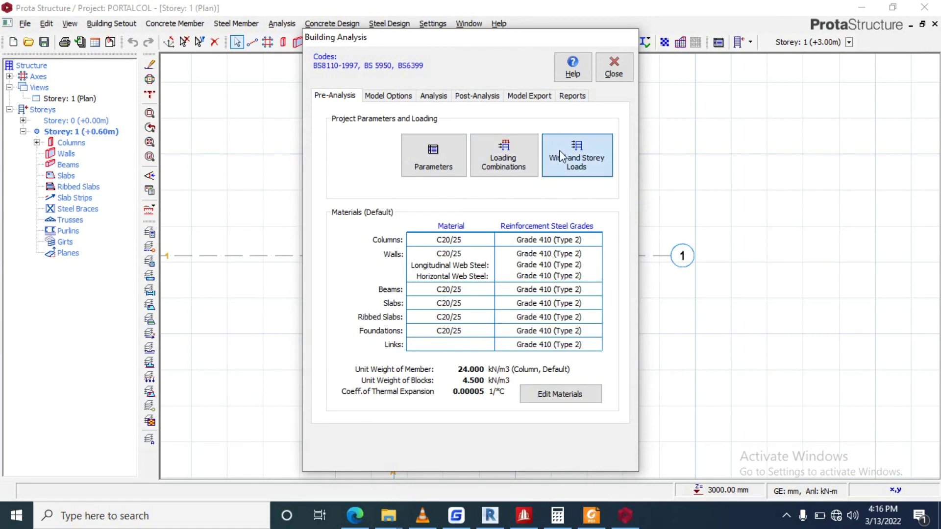
left_click(562, 157)
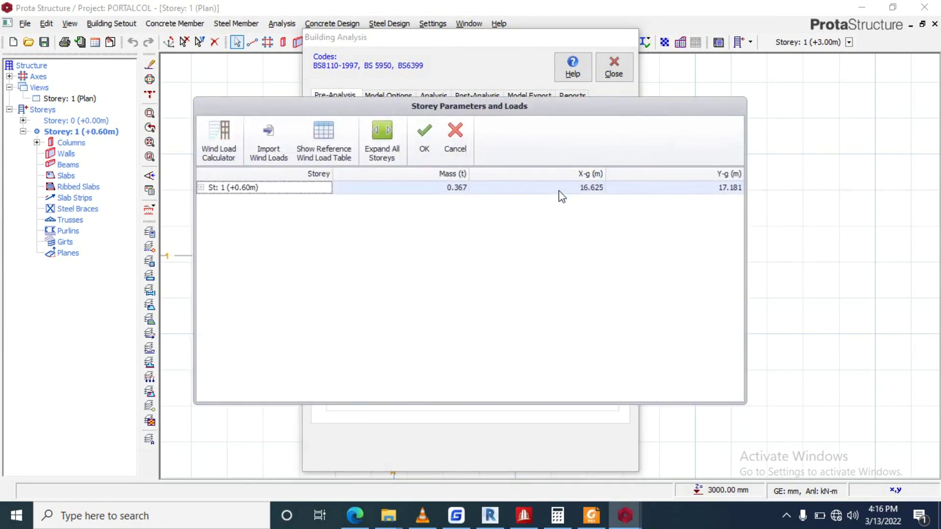
left_click(456, 147)
- Generate the default loading combinations without P-Delta analysis, accept them and close the building analysis
left_click(510, 156)
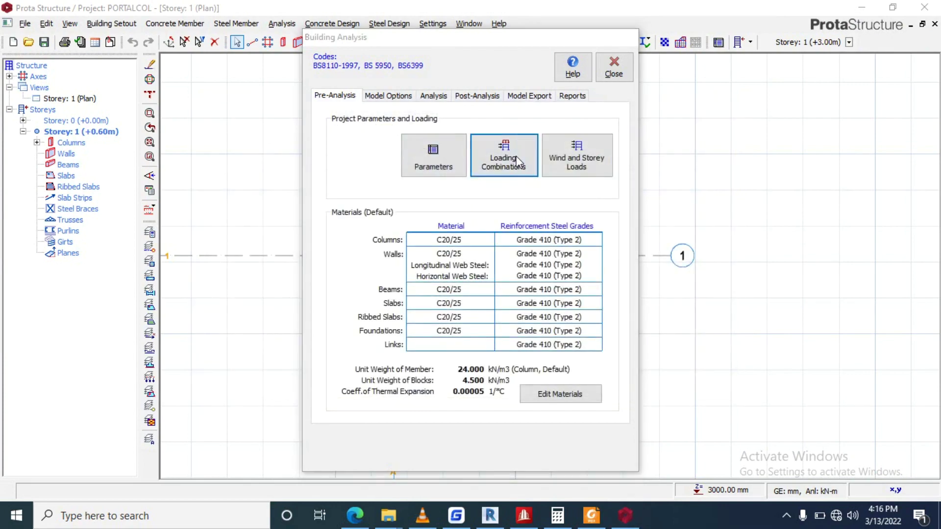
left_click(387, 97)
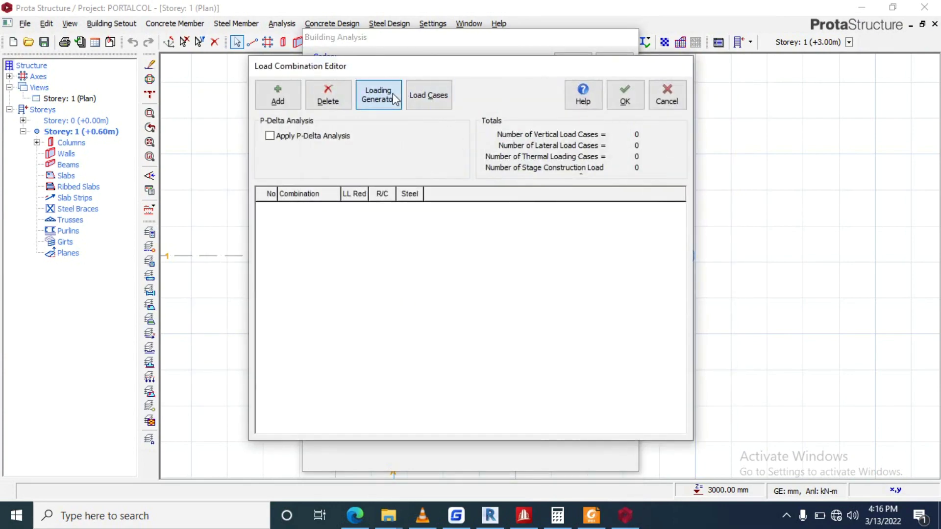
left_click(625, 100)
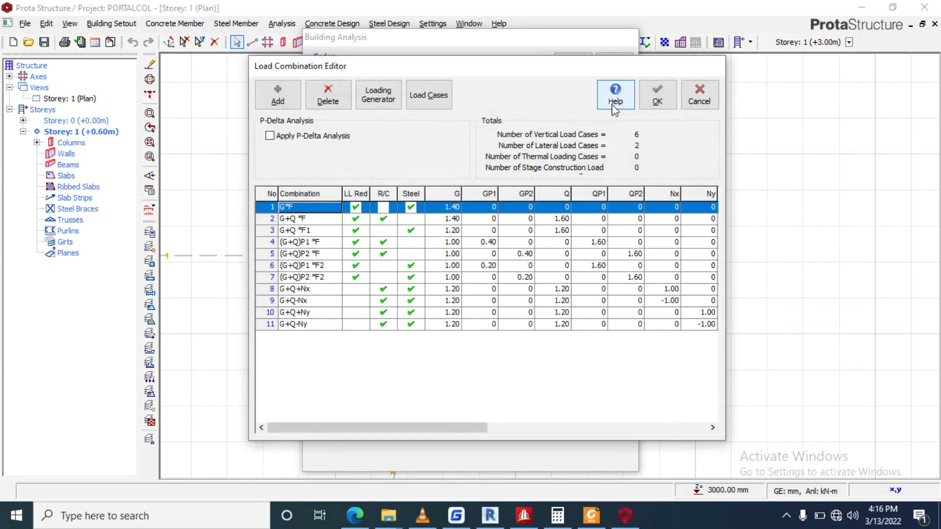
left_click(657, 96)
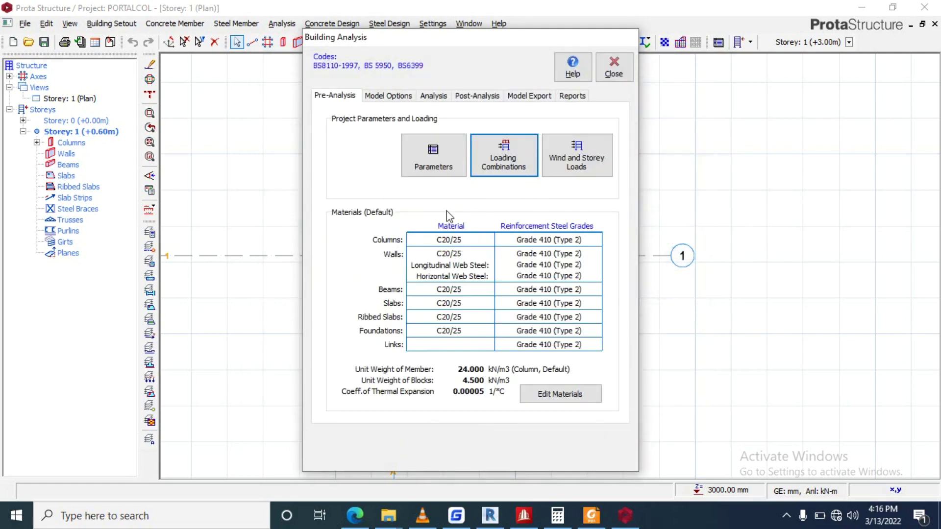
left_click(604, 60)
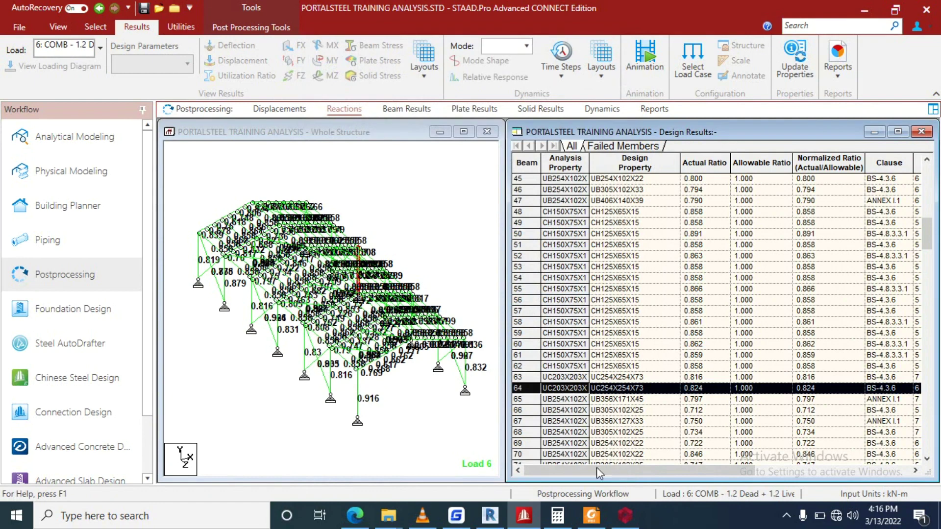
left_click(625, 516)
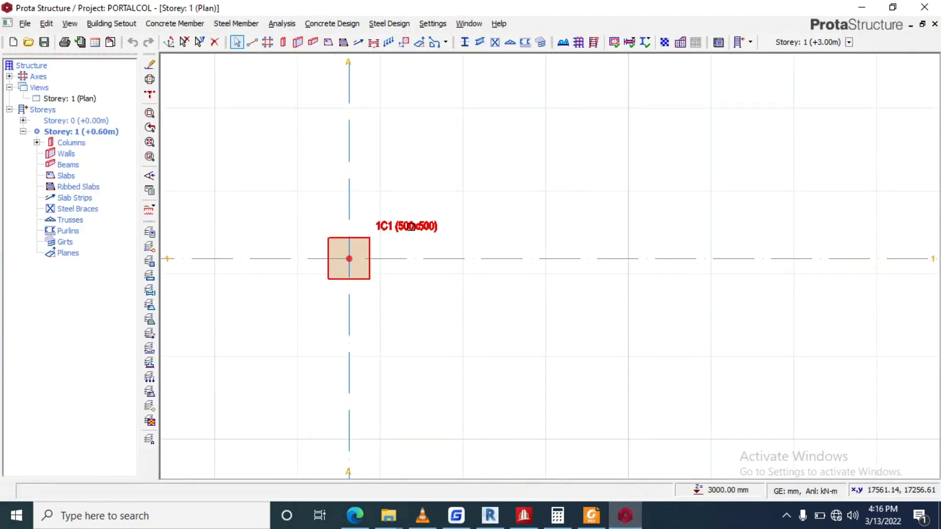
left_click(411, 226)
scroll(412, 206, "down", 1)
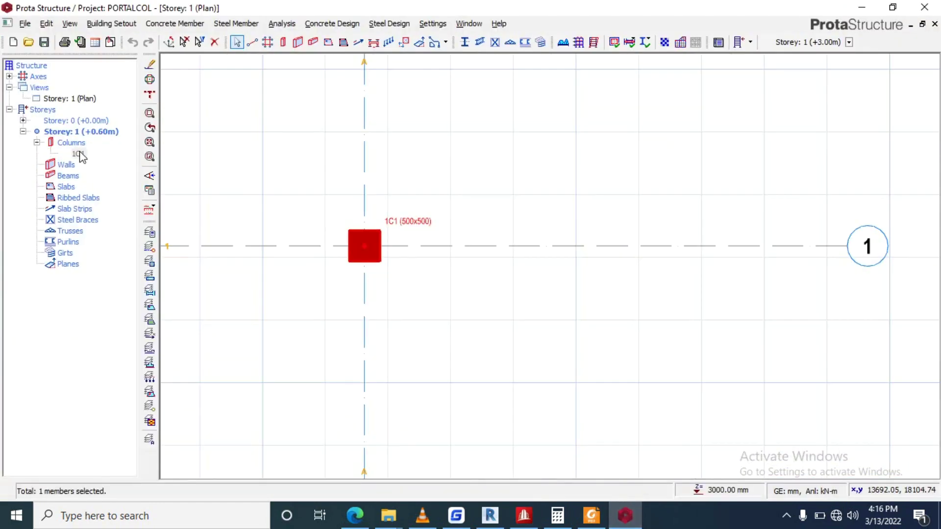
right_click(410, 223)
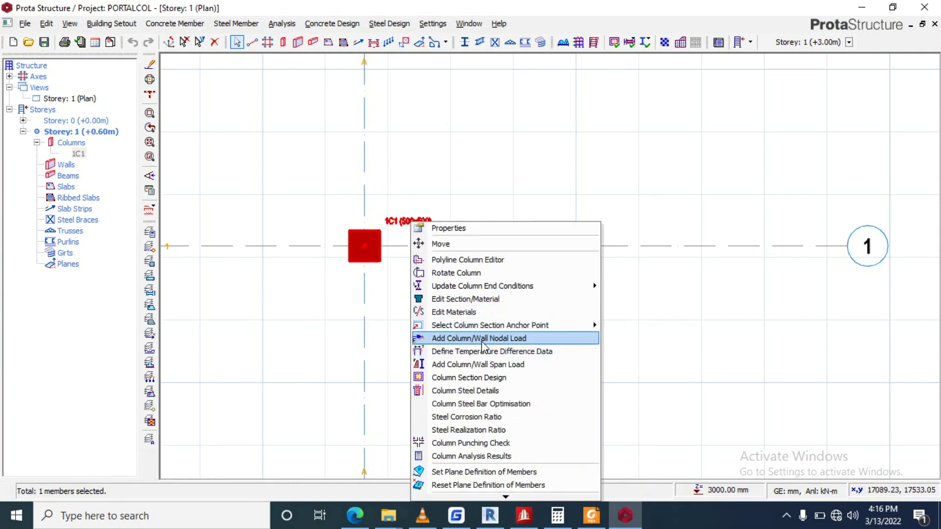
left_click(489, 338)
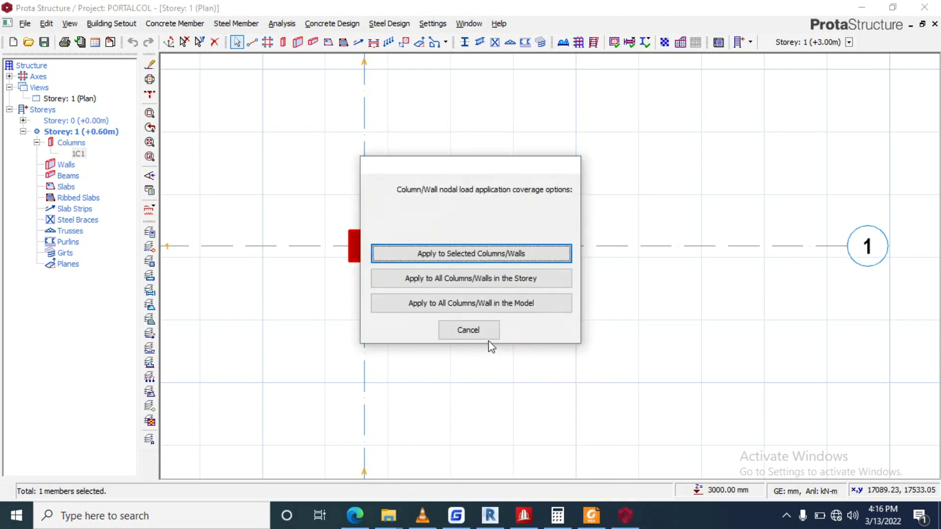
left_click(479, 255)
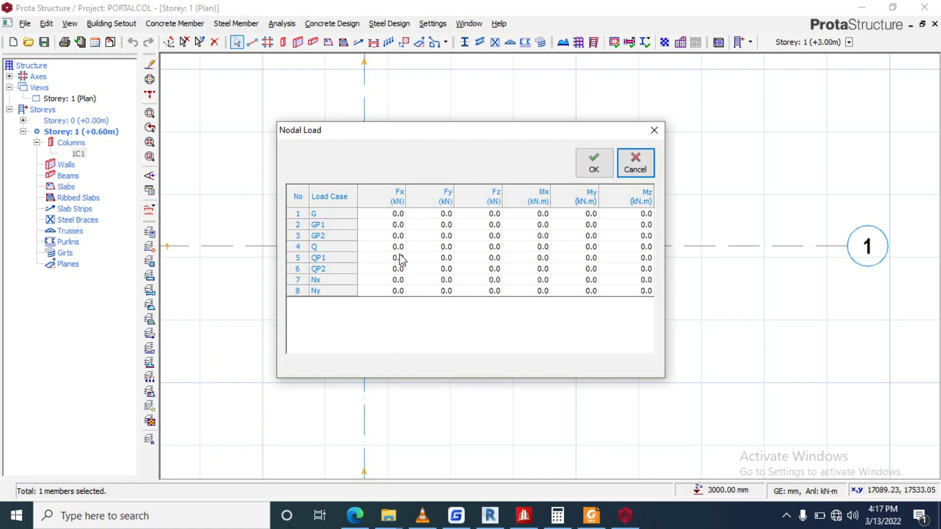
left_click(655, 130)
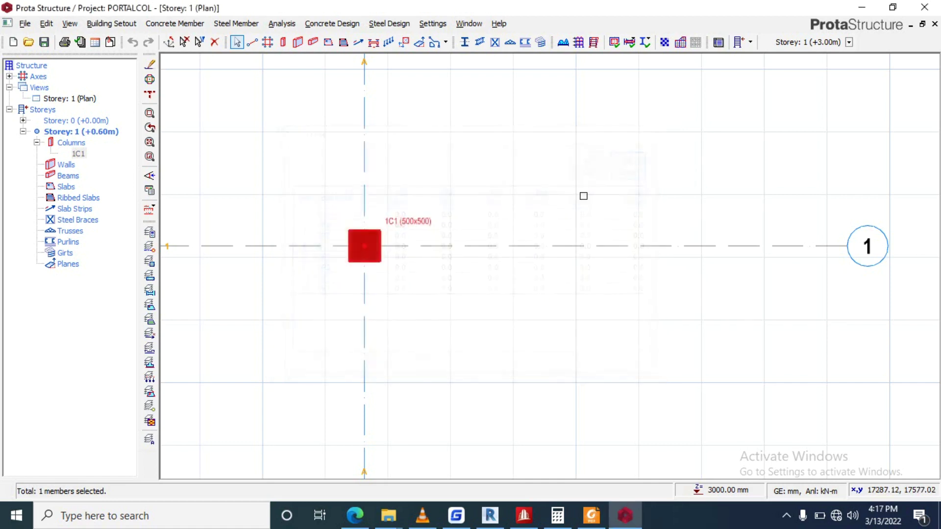
- Create a 3D view of Storey 1 and bring the column into close view
left_click(52, 110)
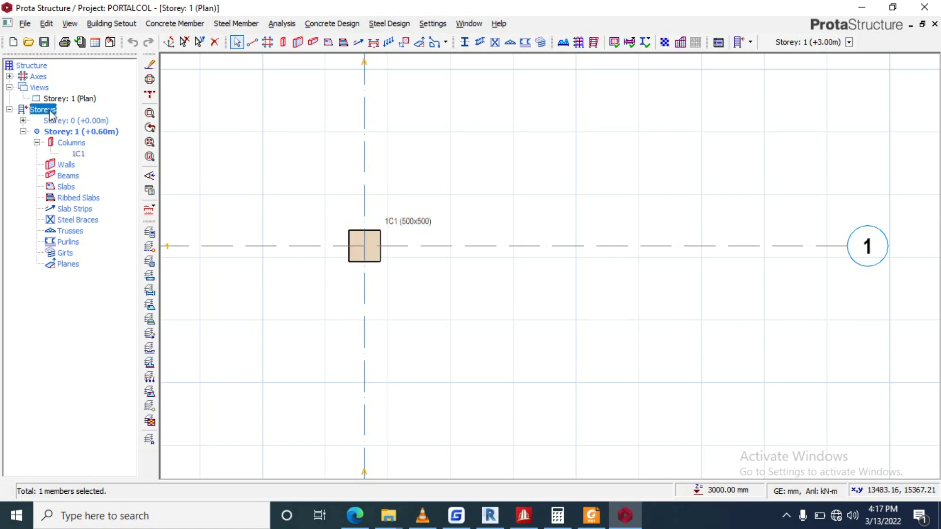
right_click(49, 113)
left_click(49, 99)
left_click(39, 87)
right_click(48, 87)
left_click(58, 105)
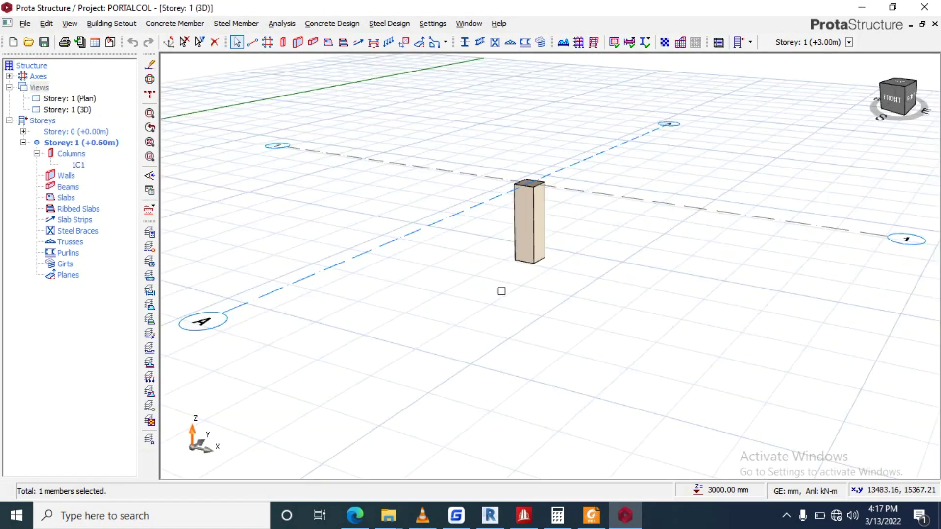
scroll(679, 202, "up", 2)
scroll(510, 403, "down", 1)
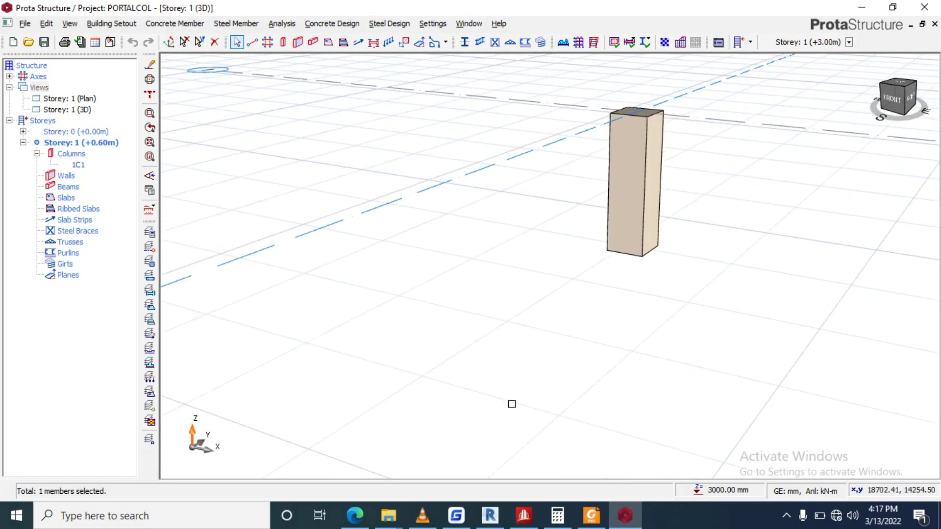
scroll(622, 246, "up", 1)
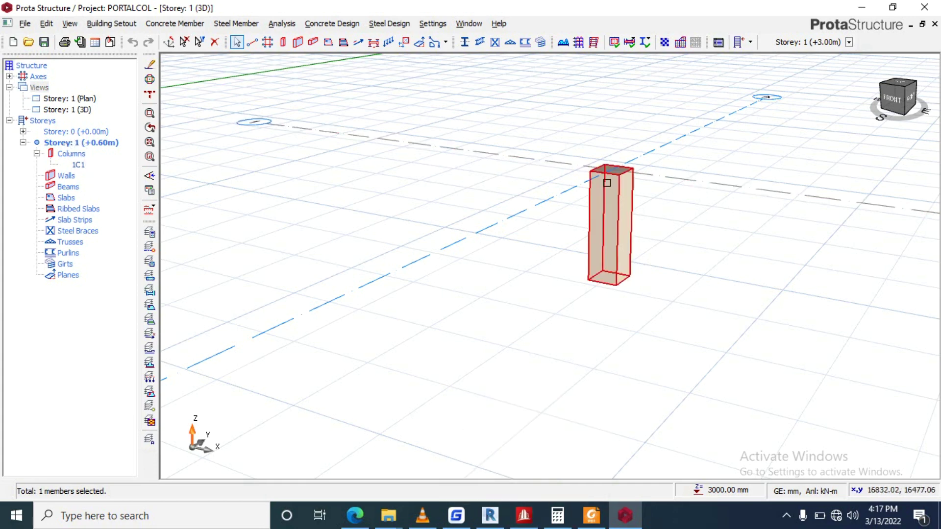
- Open the nodal load table for column 1C1 from the 3D view, applying it to the selected column only
left_click(609, 189)
right_click(610, 186)
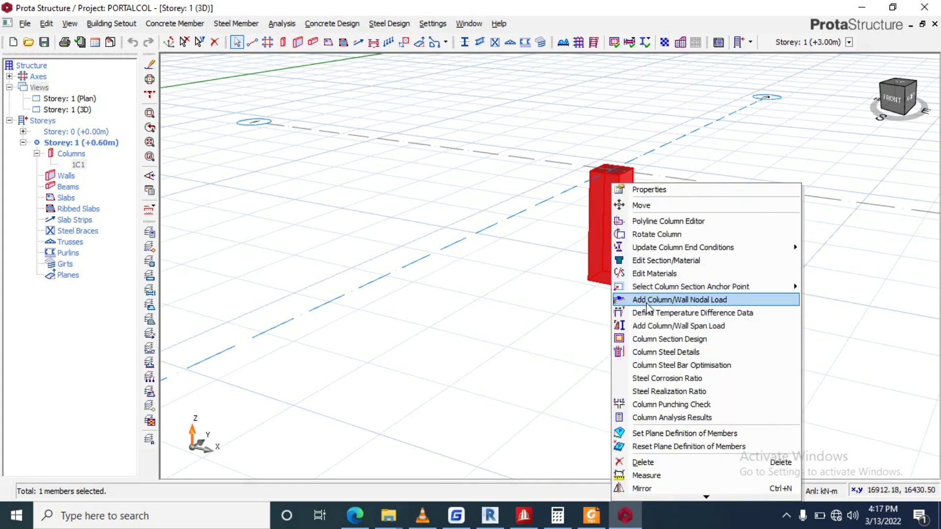
left_click(649, 300)
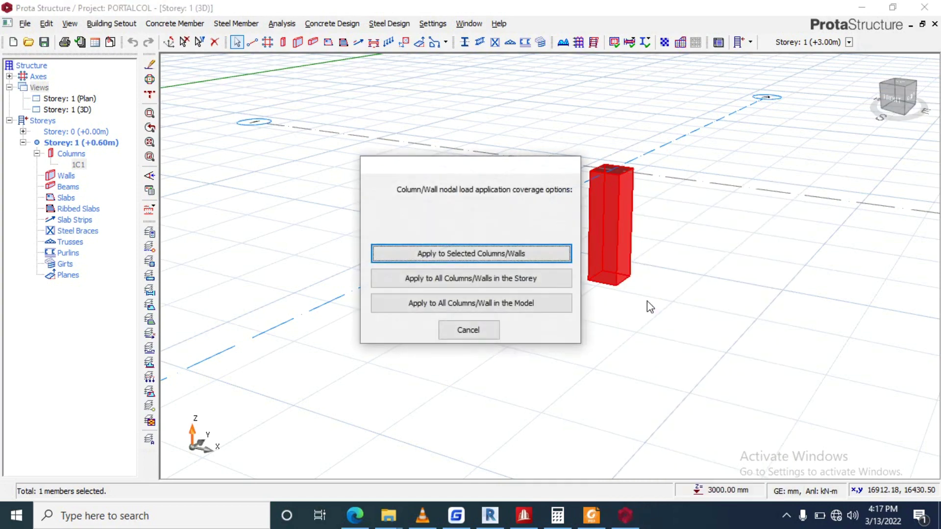
left_click(466, 253)
left_click_drag(440, 137, 449, 94)
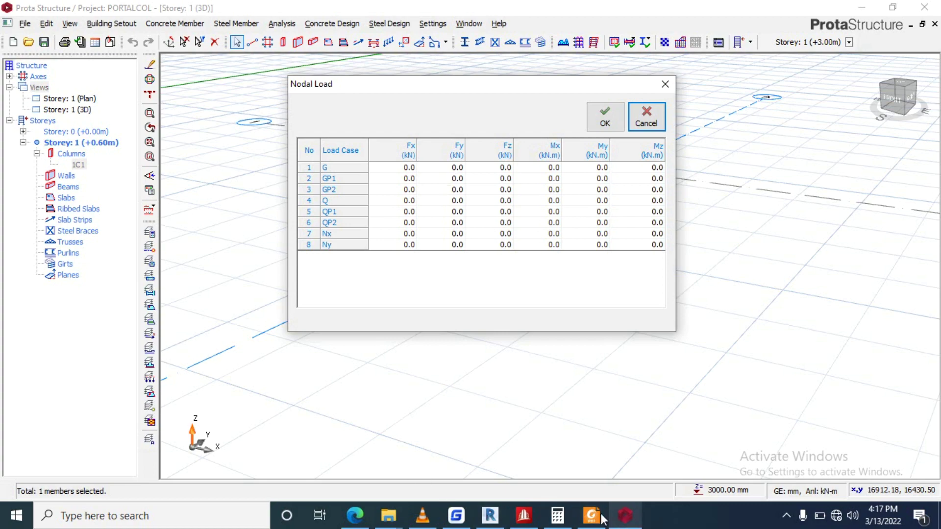
- Display the support reactions in STAAD.Pro, then set the column's nodal load Fz to -82 kN for load case G in ProtaStructure
left_click(524, 516)
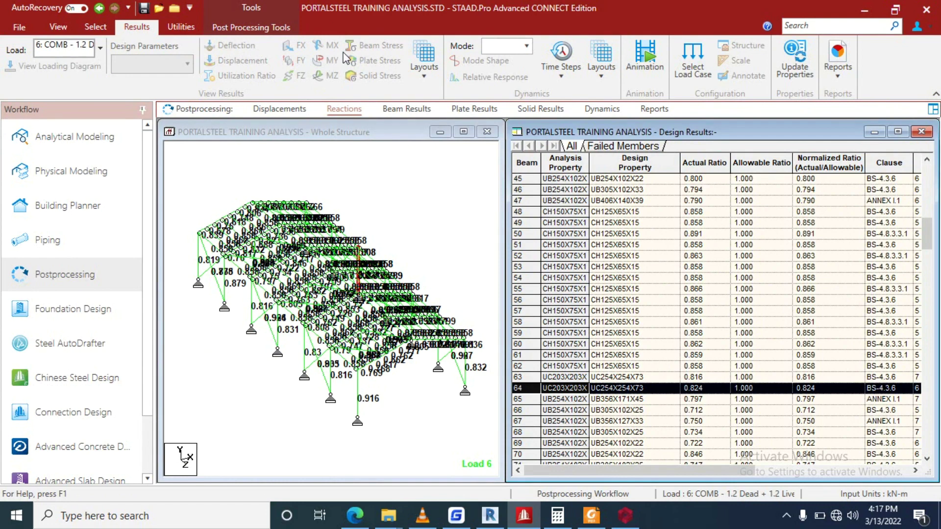
left_click(344, 109)
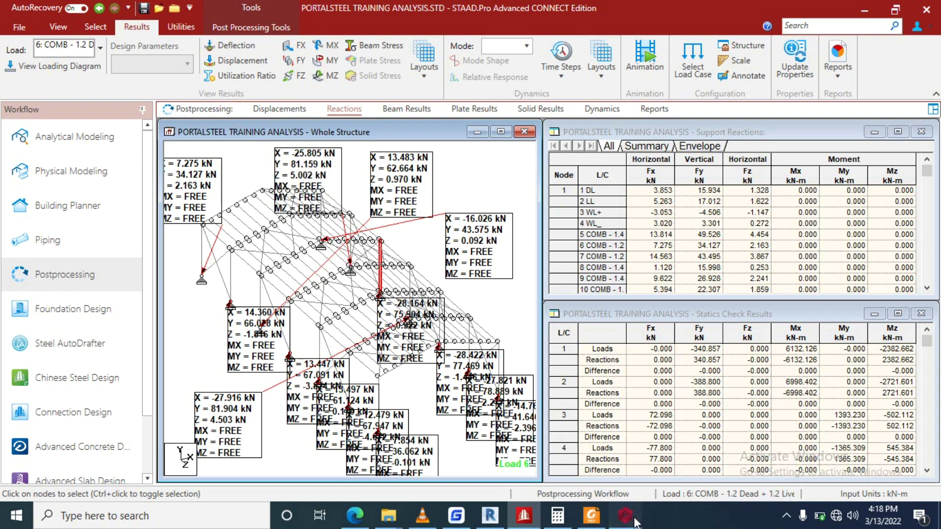
key("alt+Tab")
left_click(504, 169)
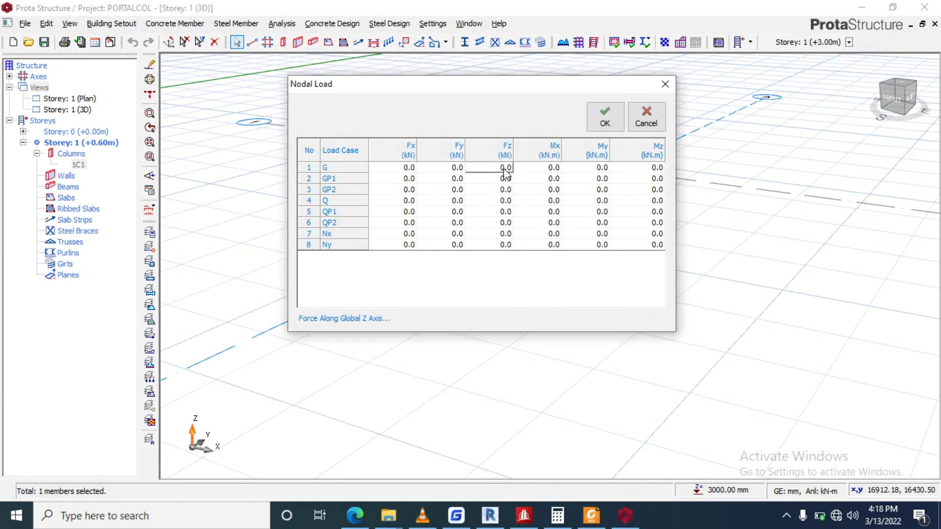
left_click(506, 170)
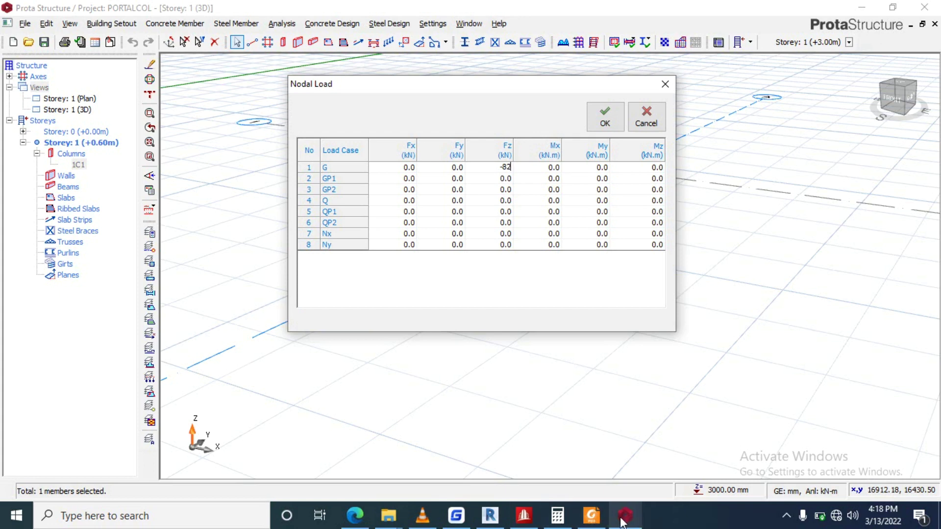
mouse_move(621, 522)
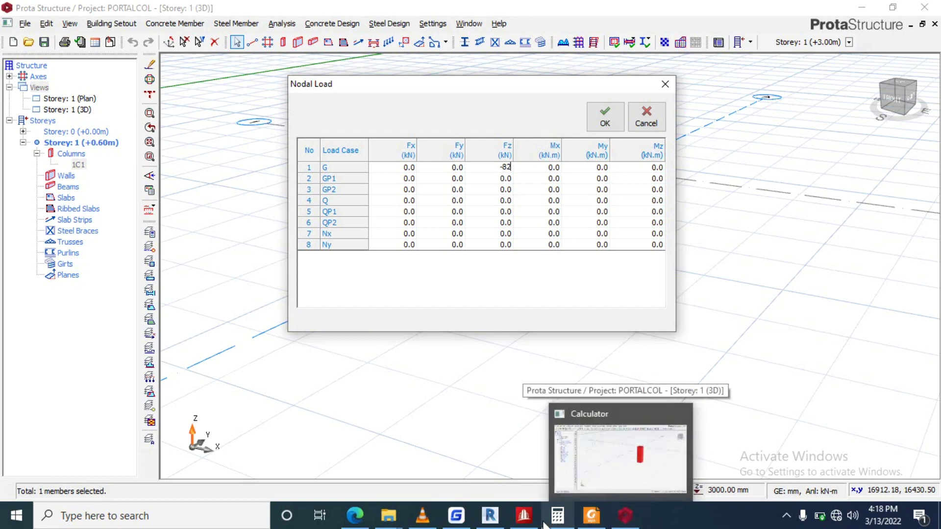
- Consult the horizontal X reactions in STAAD.Pro and set the column's nodal load Fx to 25 kN for load case G
left_click(524, 515)
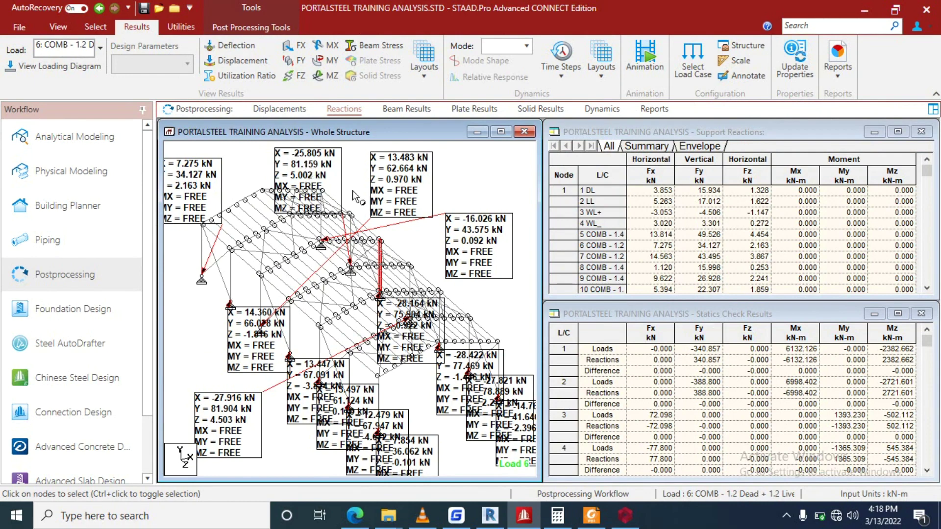
left_click(624, 516)
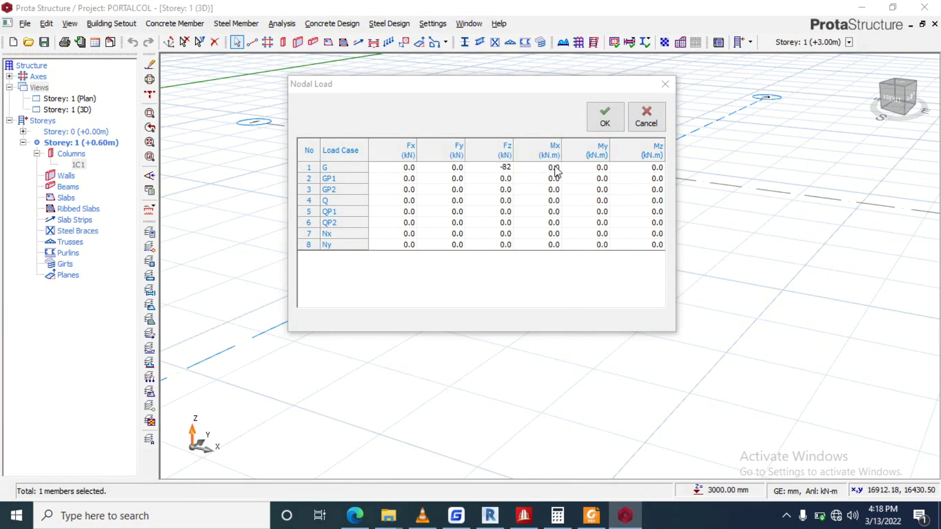
left_click(405, 168)
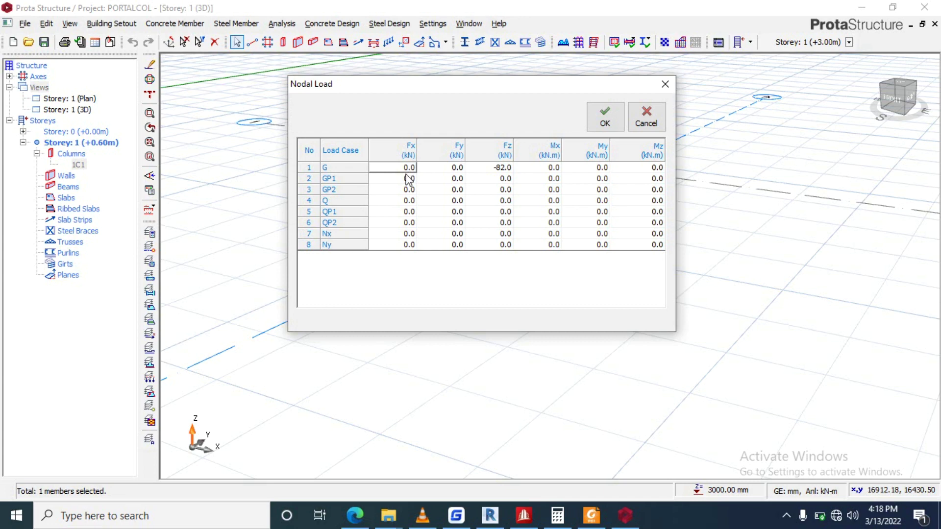
type("-")
- Consult the Z reactions in STAAD.Pro, set the column's nodal load Fy to 5 kN for load case G and accept the loads
left_click(457, 168)
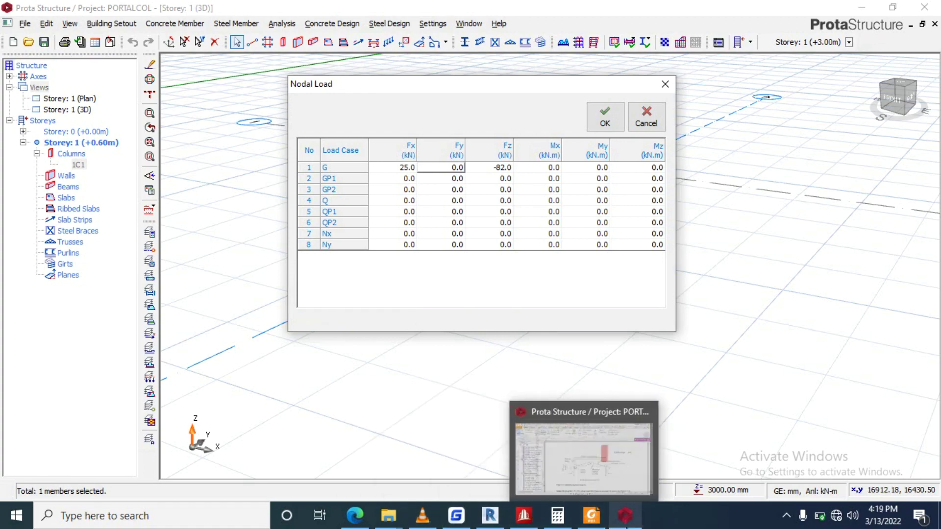
left_click(525, 517)
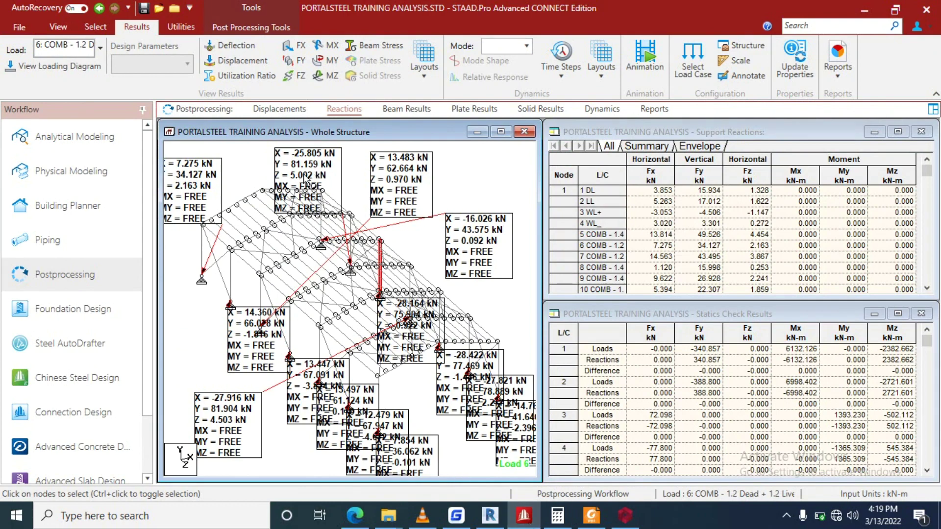
left_click(625, 515)
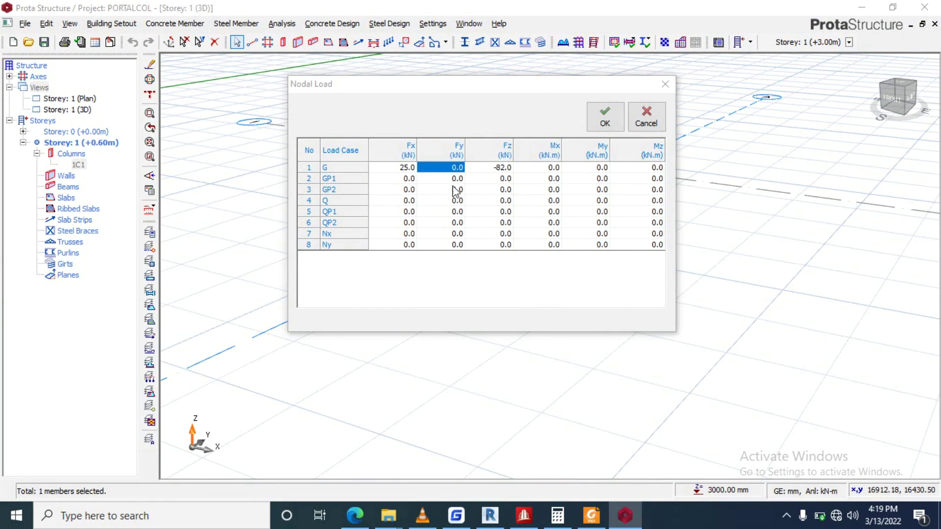
double_click(455, 168)
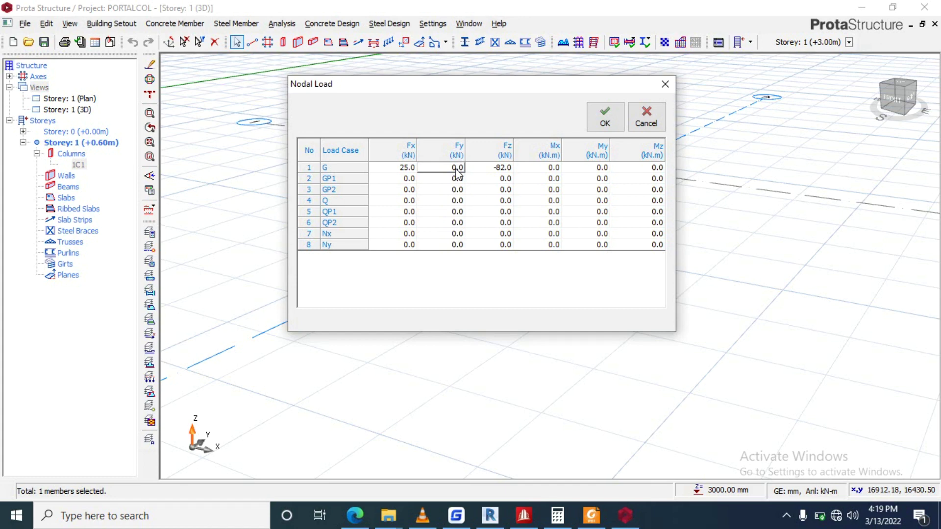
type("5")
left_click(604, 123)
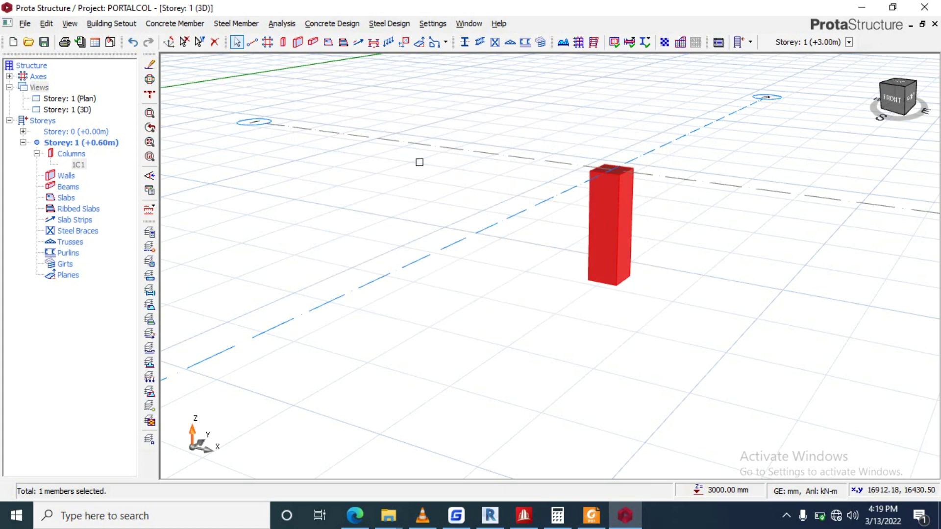
- In the Building Analysis parameters, set the allowable soil stress to 120 kN/m2 and the subgrade coefficient to loose sand's 4800 kN/m3
left_click(281, 23)
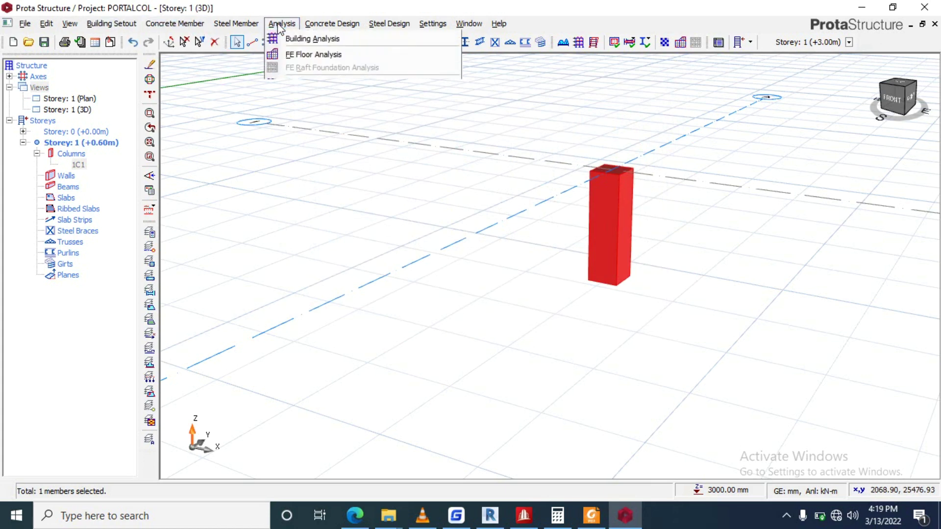
left_click(286, 48)
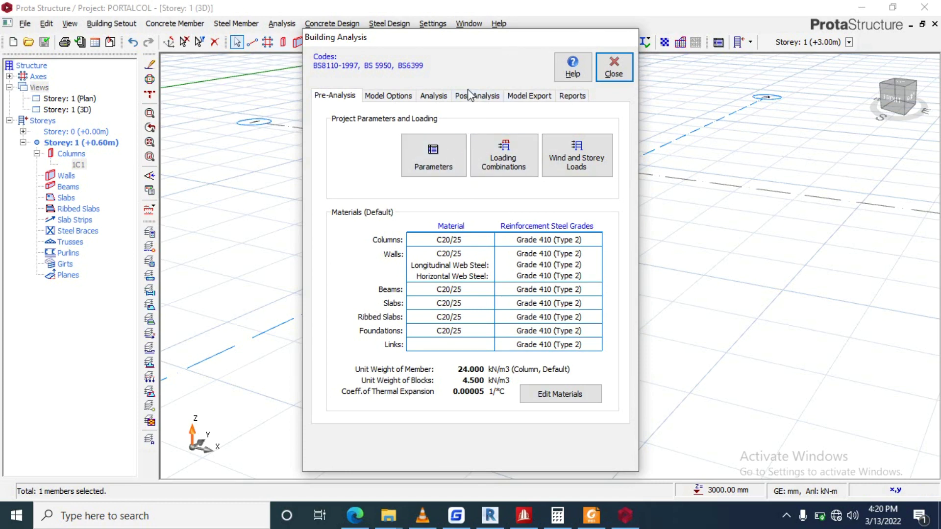
left_click(433, 168)
left_click(305, 182)
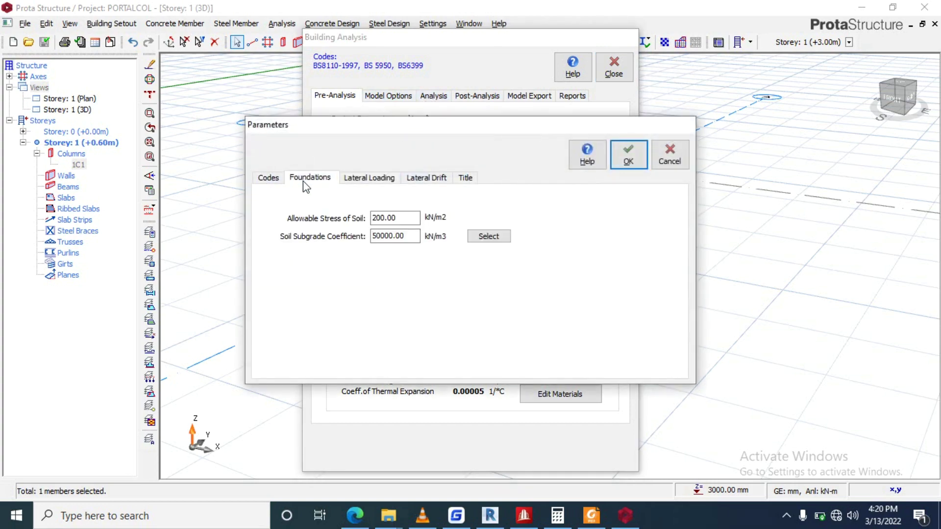
key("Tab")
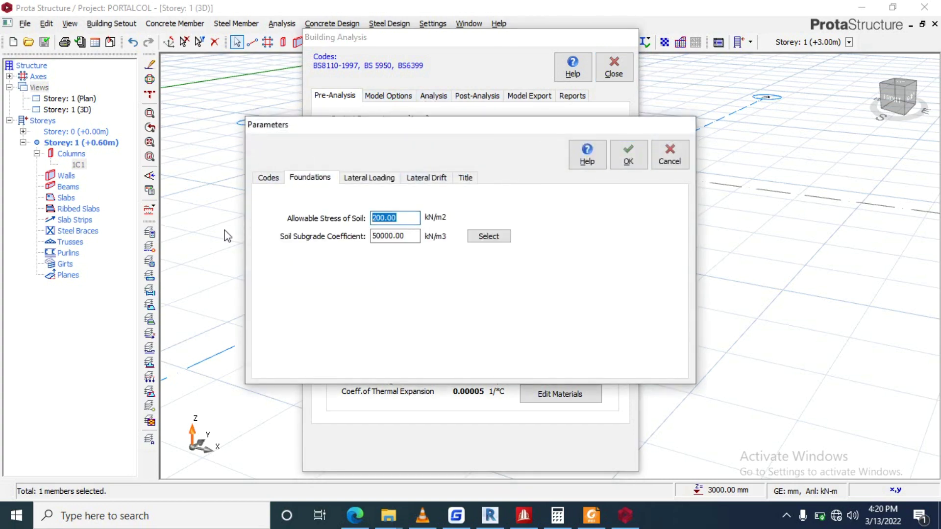
type("120")
left_click(483, 238)
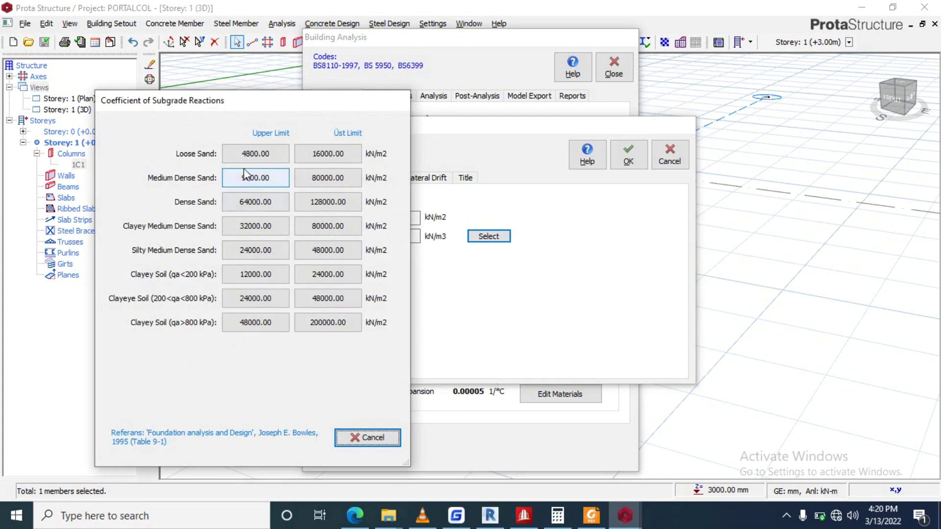
left_click(255, 154)
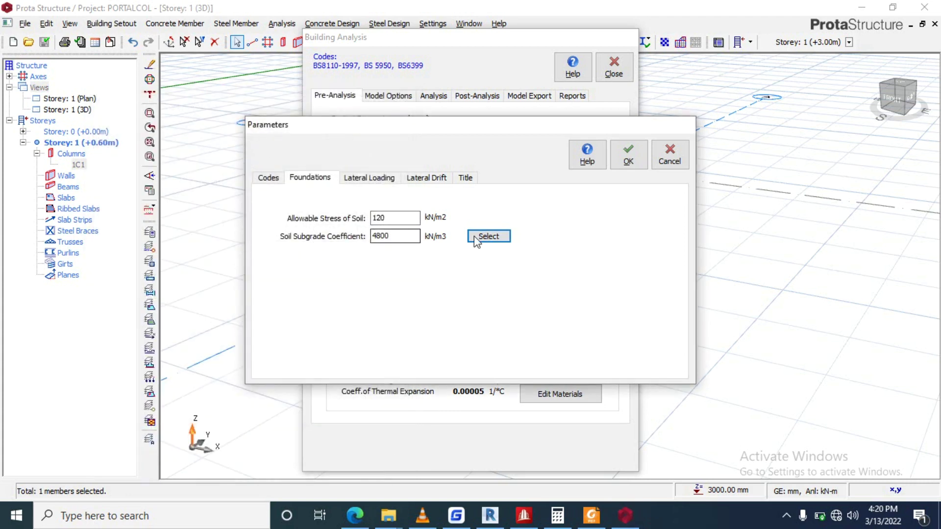
left_click(487, 238)
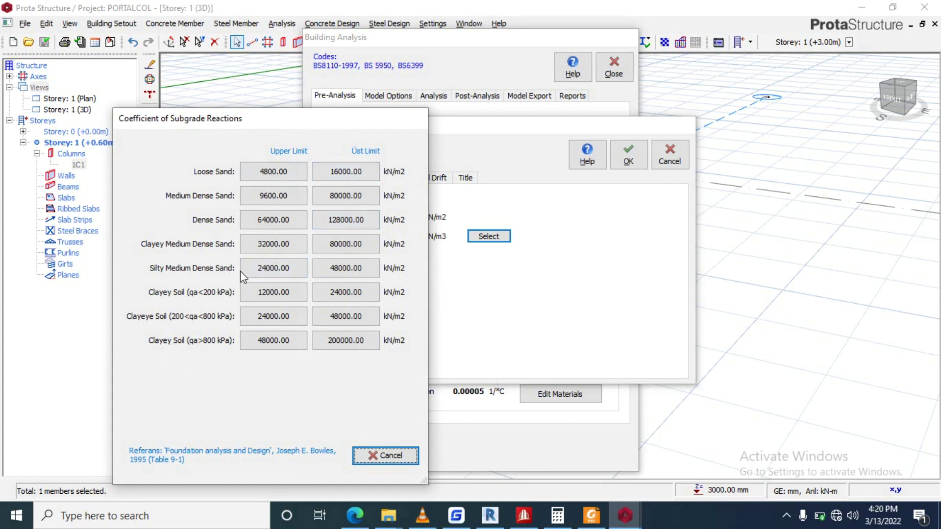
left_click(290, 173)
- Set the lateral drift condition to Unbraced in Dir-1 and Dir-2, check the remaining parameter pages and accept the parameters
left_click(366, 179)
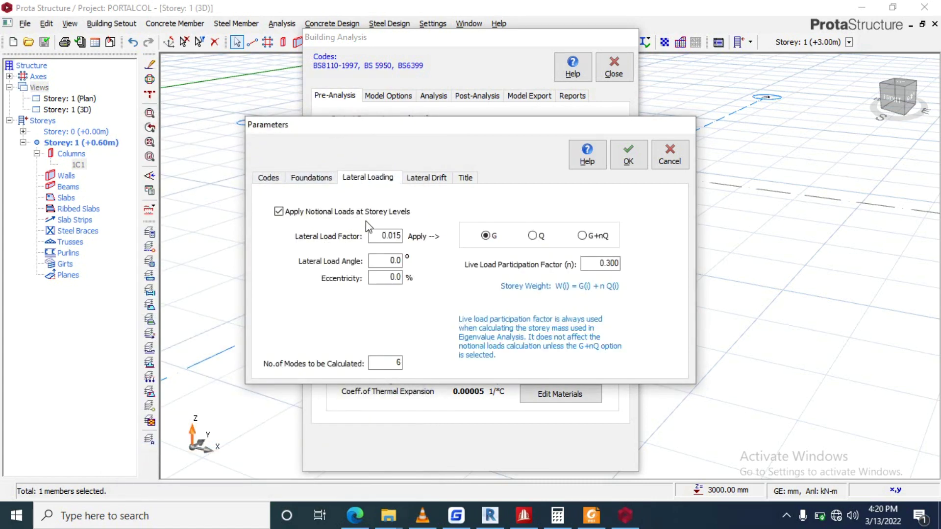
left_click(426, 178)
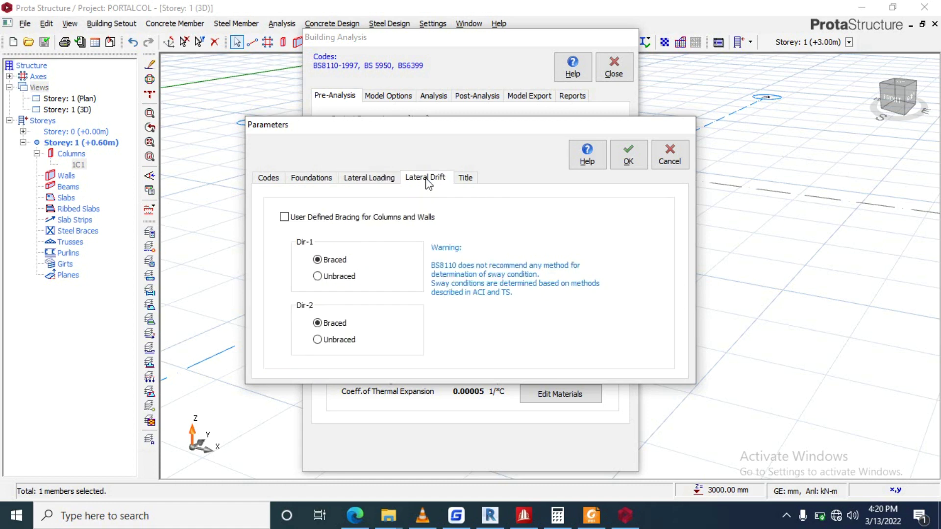
left_click(348, 278)
left_click(325, 339)
left_click(466, 178)
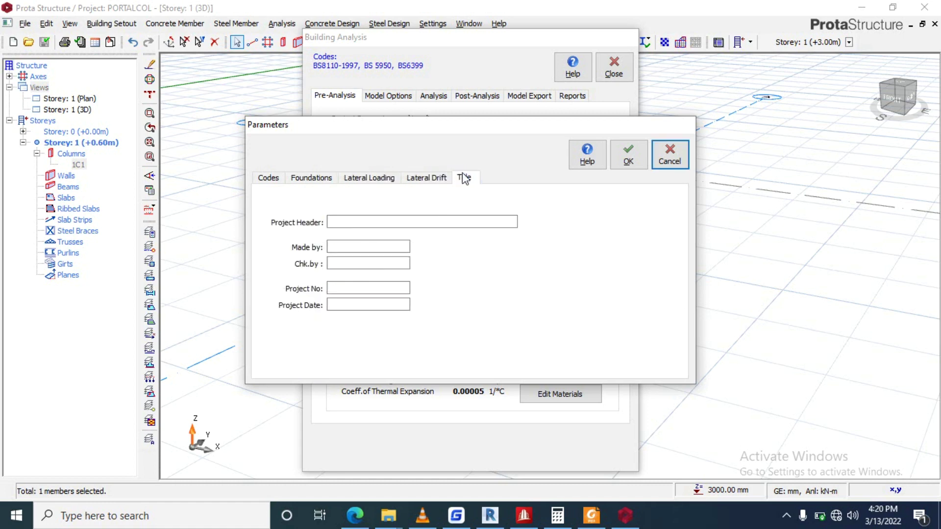
left_click(268, 178)
left_click(315, 178)
left_click(627, 158)
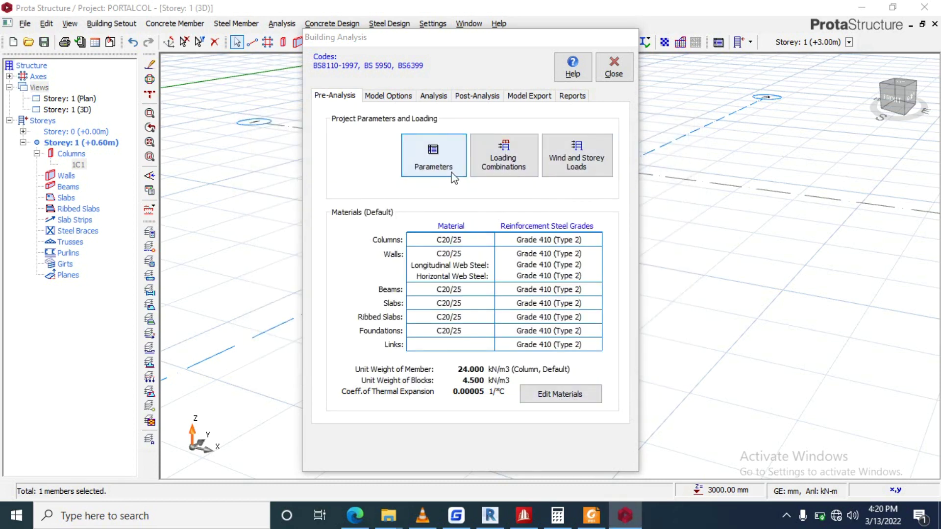
- Run the building analysis with column/wall and beam reinforcement design included
left_click(433, 96)
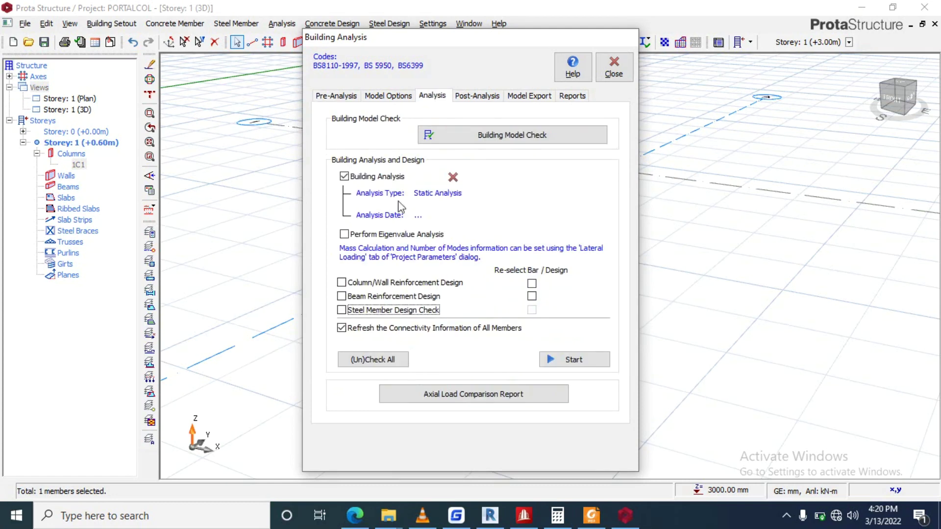
left_click(360, 284)
left_click(361, 297)
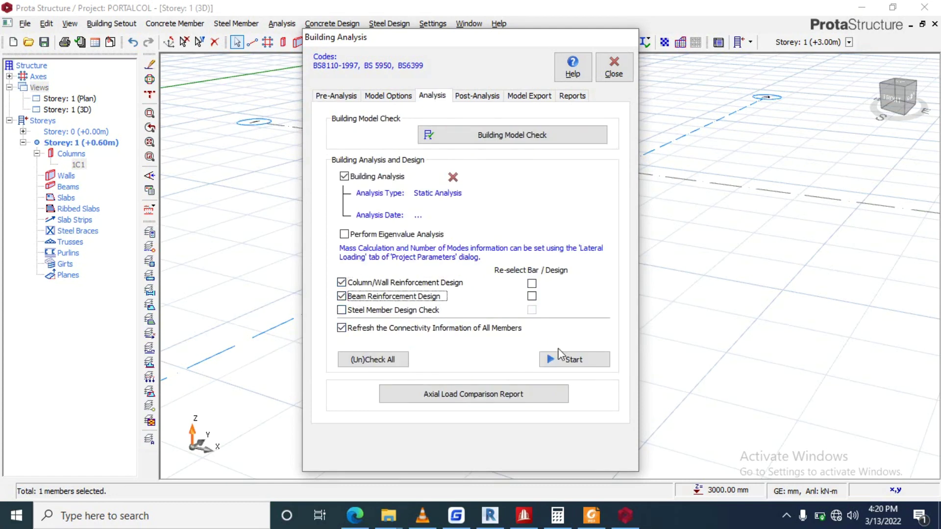
left_click(557, 359)
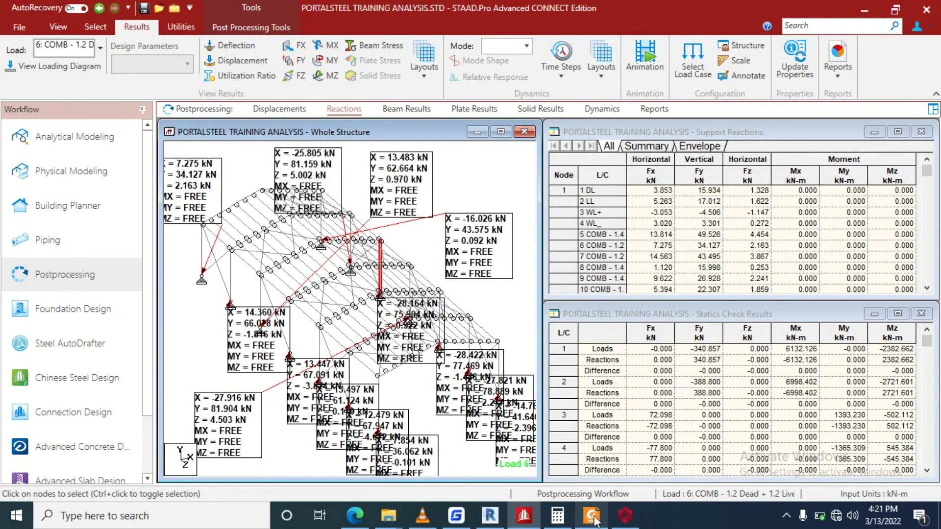
- Return to ProtaStructure, review the reinforcement design results for column 1C1 and close the Building Analysis dialog
left_click(624, 516)
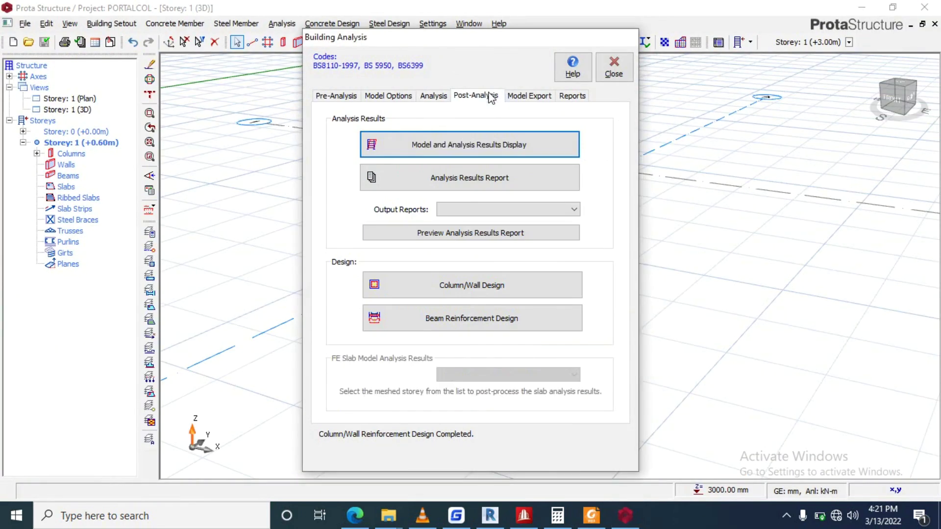
left_click(489, 97)
left_click(453, 290)
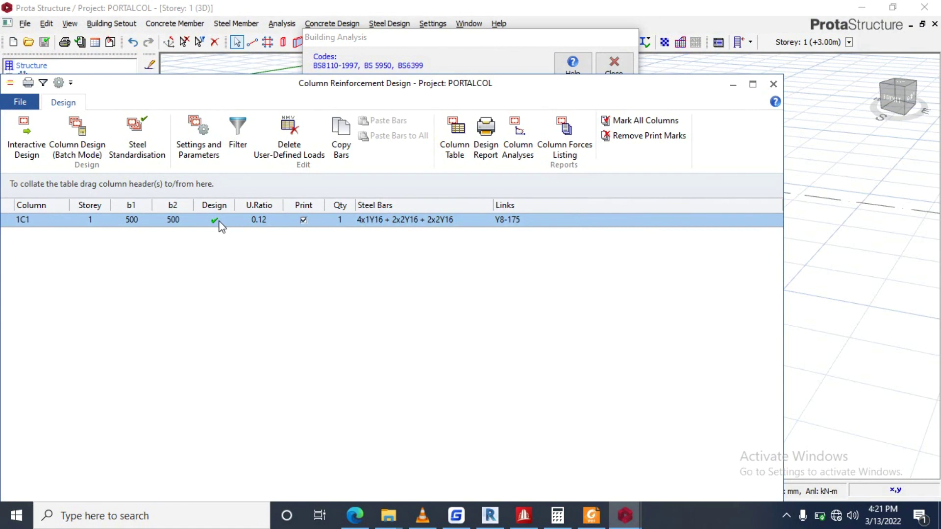
left_click(774, 83)
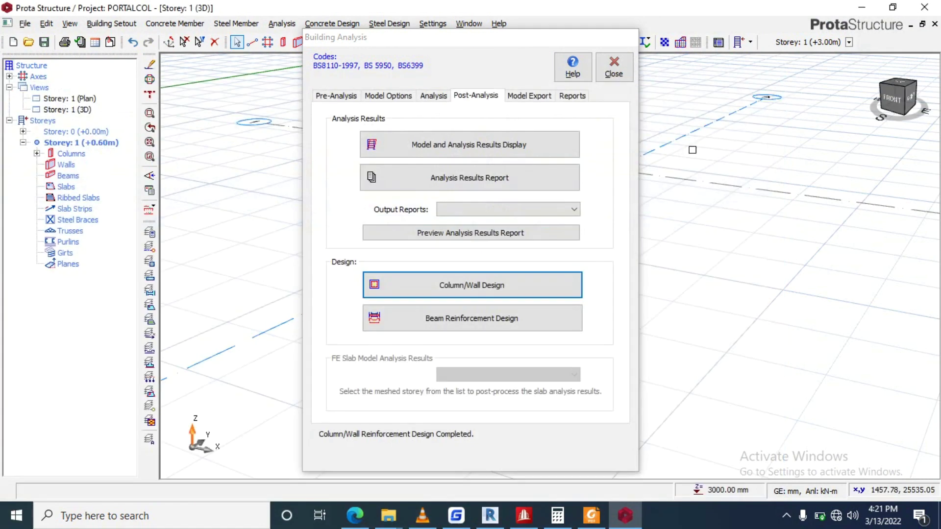
left_click(614, 67)
left_click(473, 167)
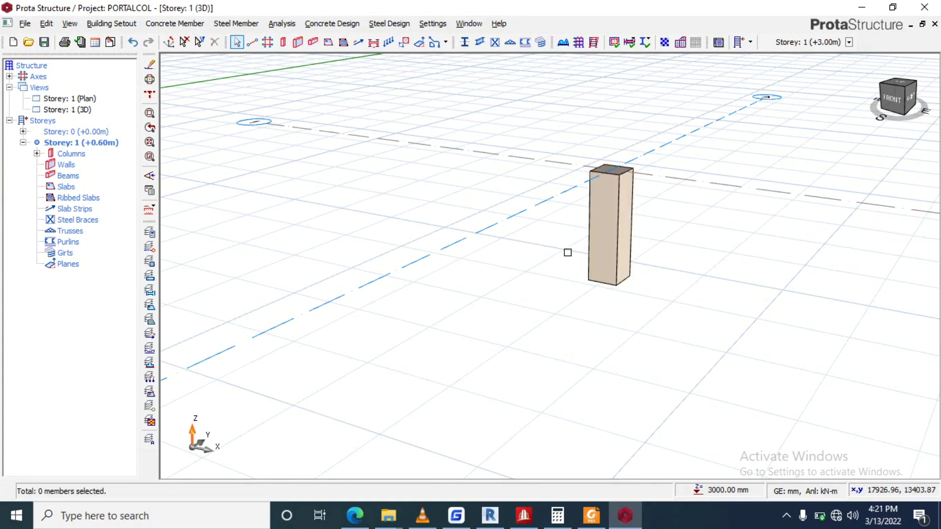
- Make Storey 0 active and start a pad base under column 1C1
double_click(90, 133)
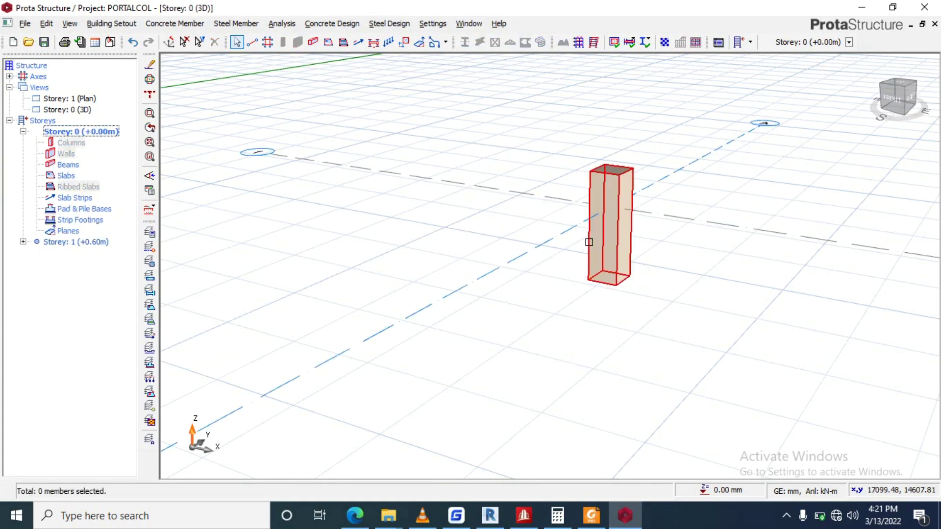
left_click(611, 192)
right_click(602, 203)
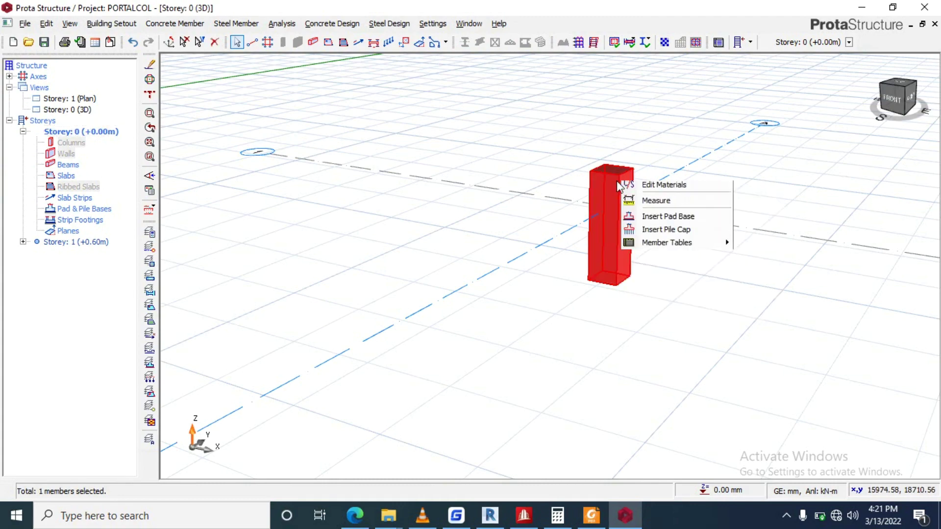
left_click(638, 235)
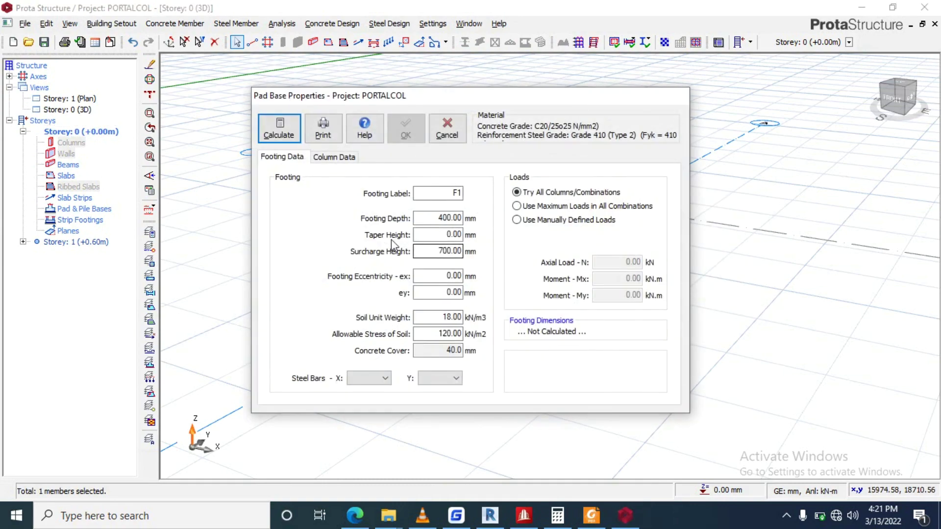
- Set the pad base's steel bars to Y12 in both X and Y and calculate footing F1
left_click(298, 141)
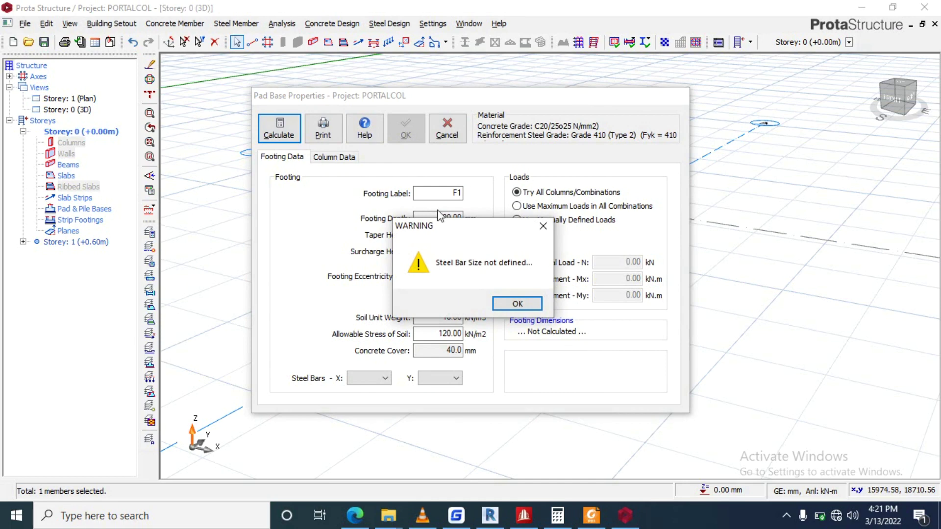
left_click(548, 227)
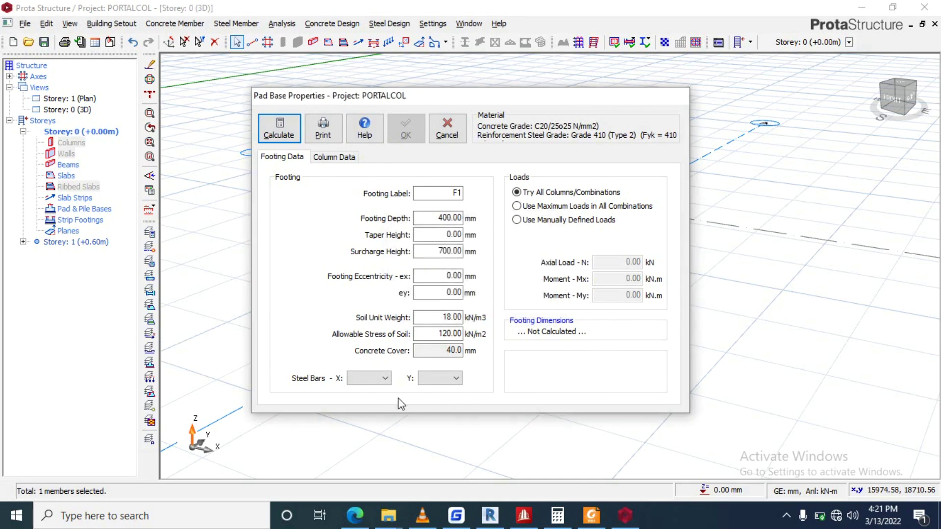
left_click(369, 378)
left_click(371, 391)
left_click(440, 378)
left_click(434, 392)
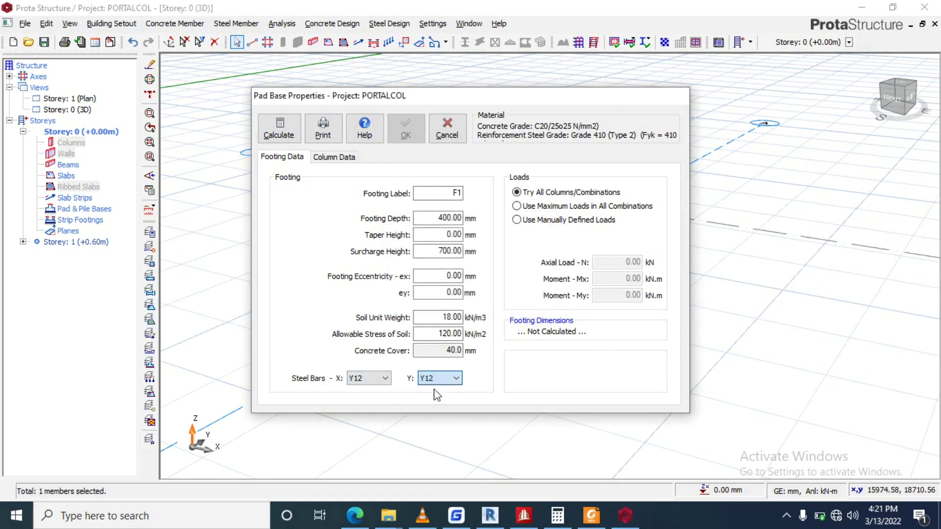
left_click(279, 128)
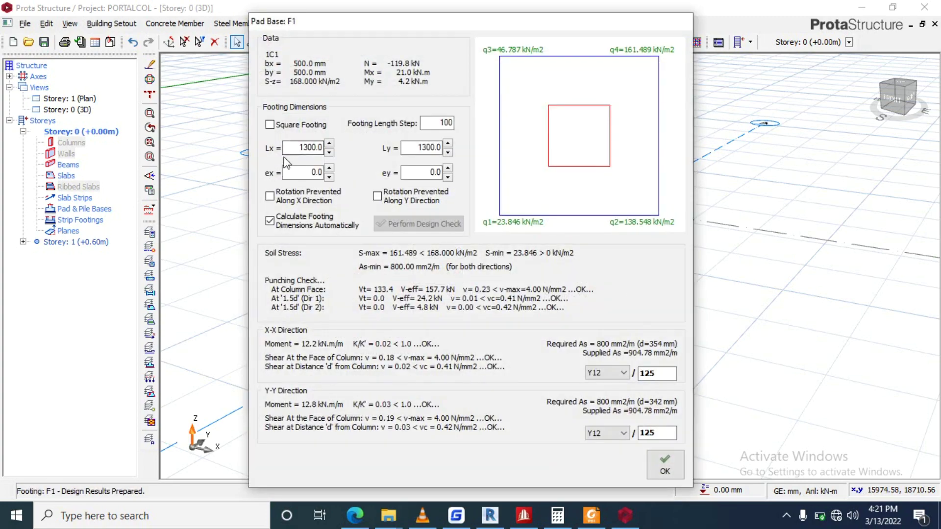
- Make footing F1 square with Lx and Ly of 1400 mm and insert the pad base under the column
left_click(288, 126)
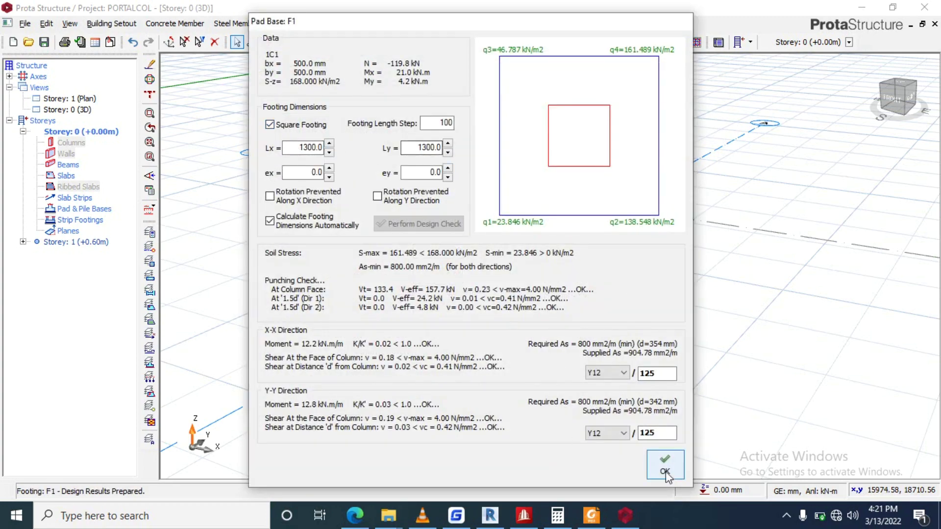
left_click(330, 144)
left_click(331, 152)
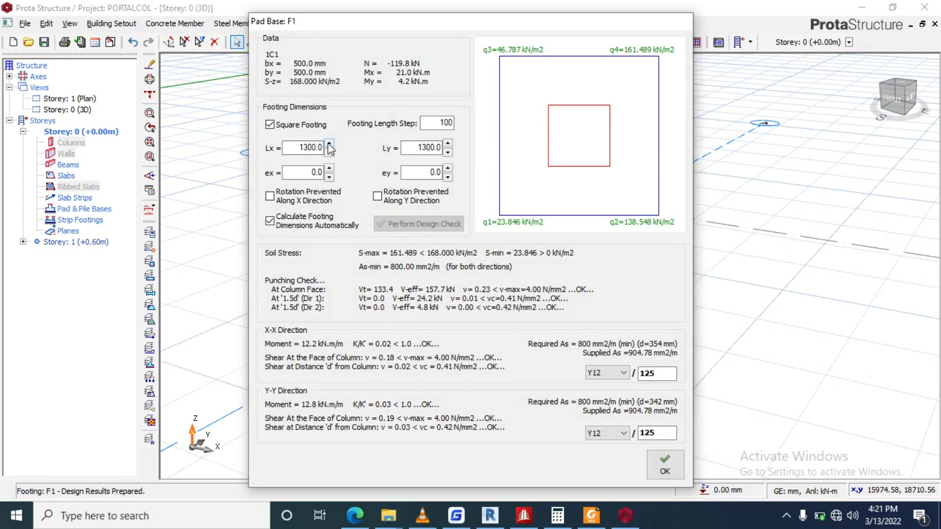
left_click(330, 143)
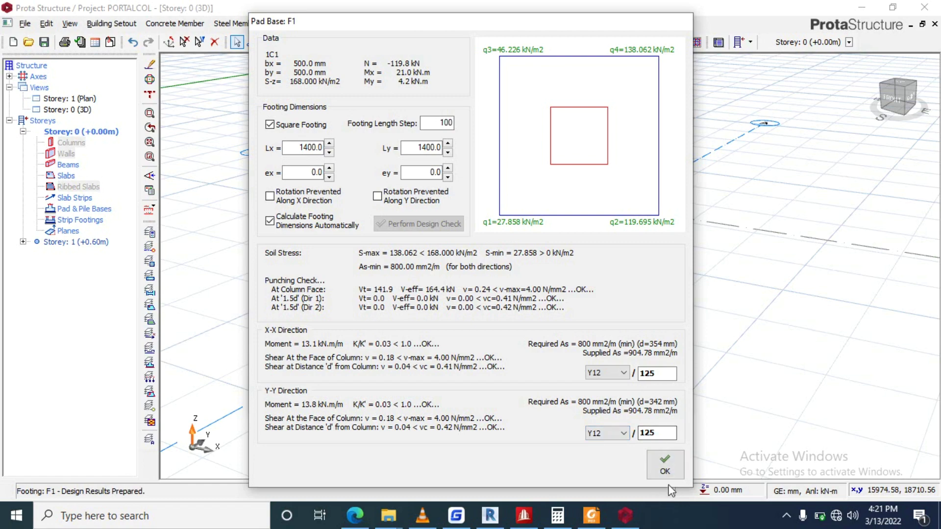
left_click(664, 465)
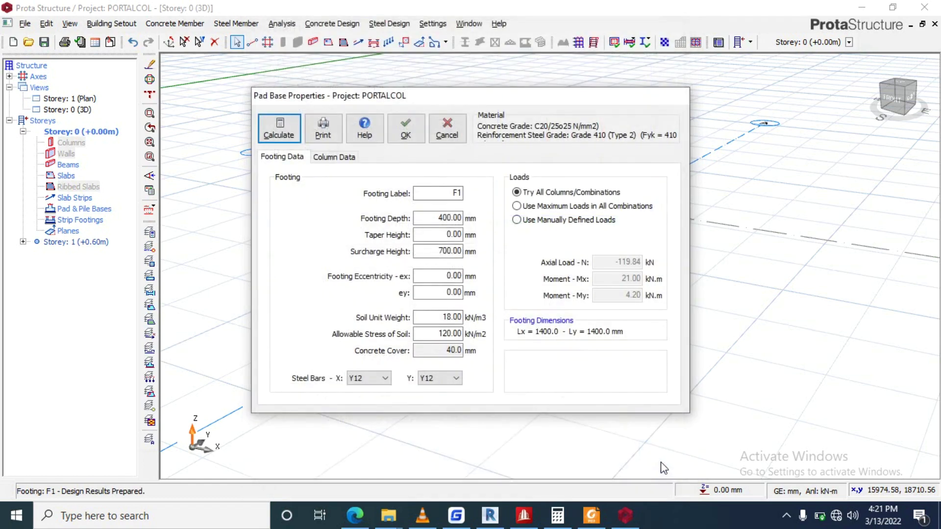
left_click(403, 130)
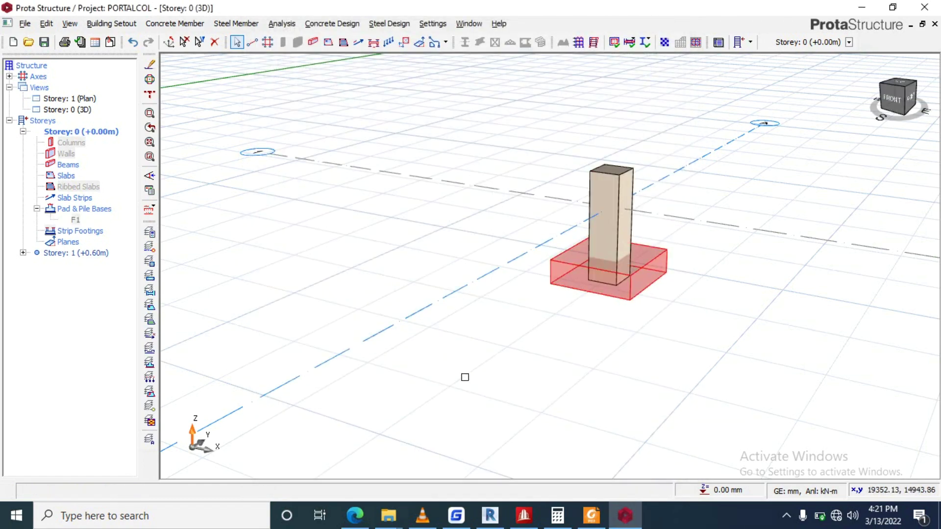
- Load ProtaDetails from the concrete design commands for the column and footing model
middle_click_drag(465, 378, 548, 202)
left_click(547, 201)
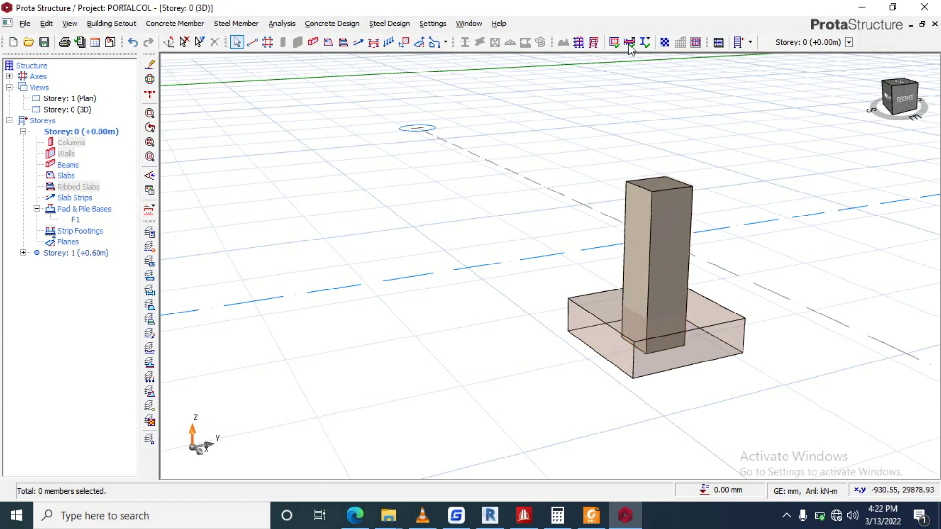
left_click(400, 23)
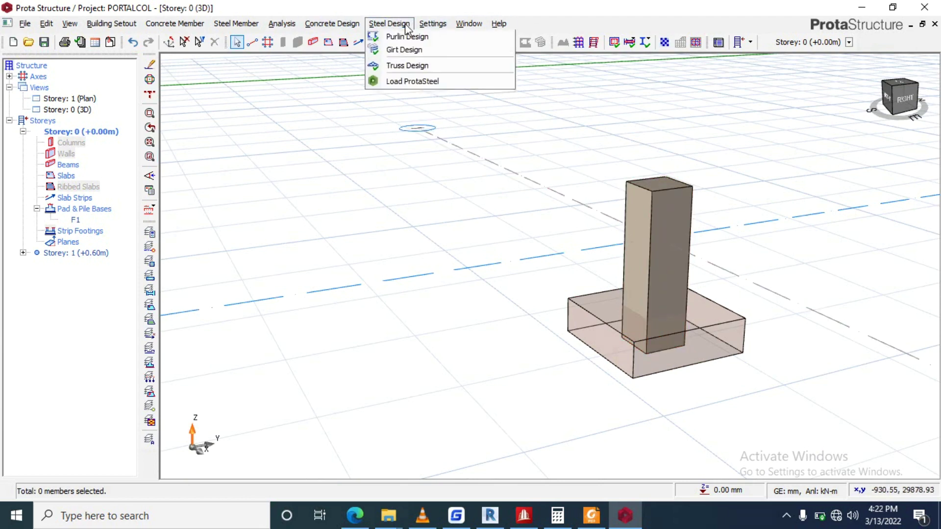
left_click(365, 23)
left_click(344, 25)
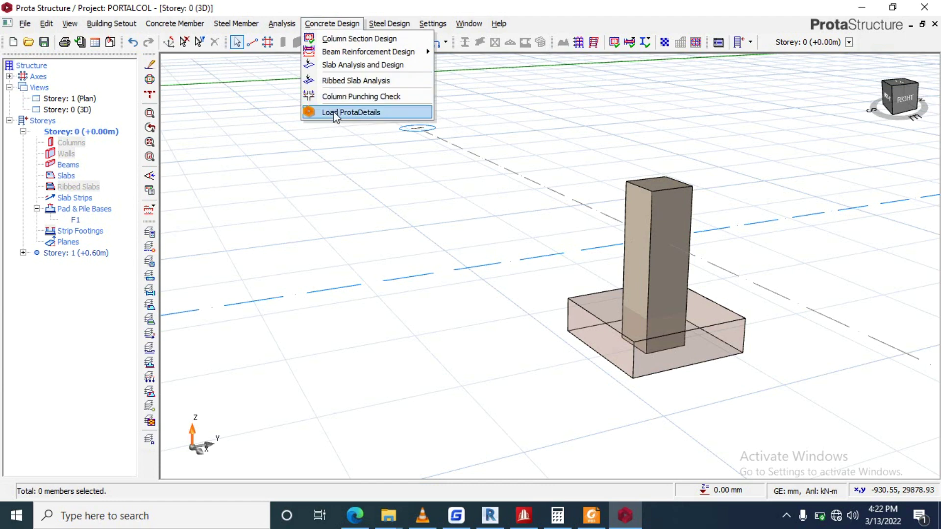
left_click(341, 112)
left_click(498, 303)
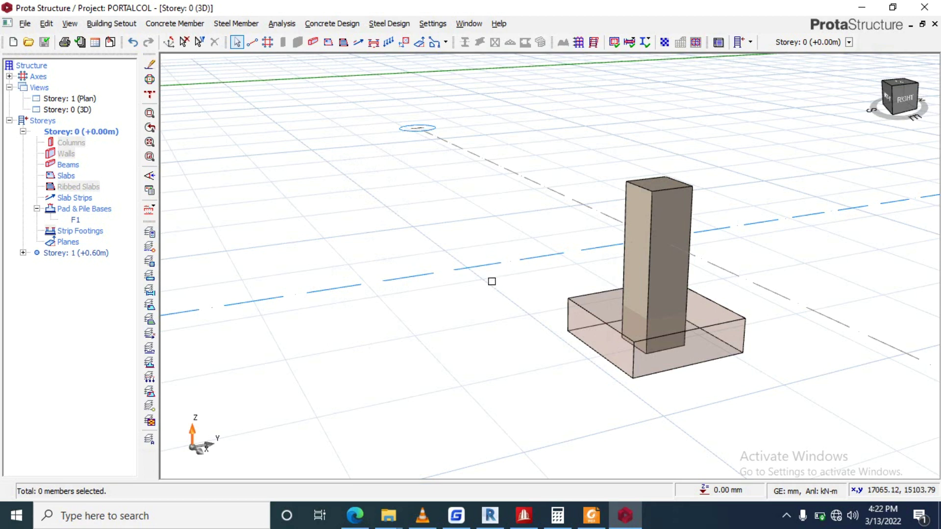
scroll(736, 342, "up", 2)
scroll(385, 254, "down", 2)
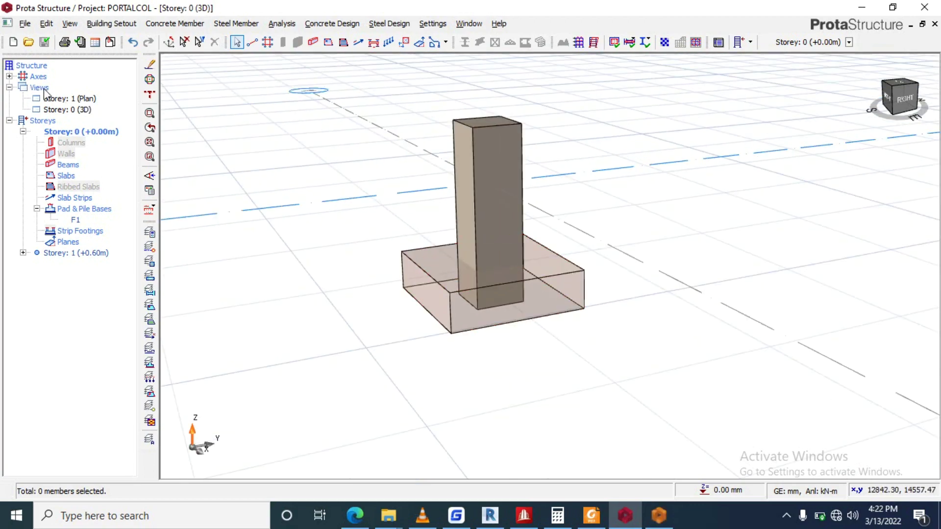
- Switch to ProtaDetails and start a new drawing in the PORTALCOL project
left_click(40, 88)
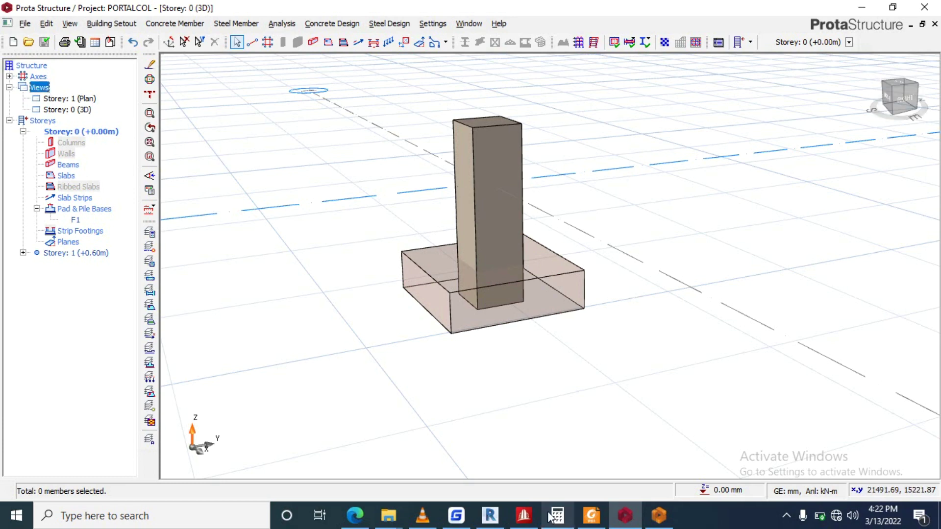
mouse_move(660, 516)
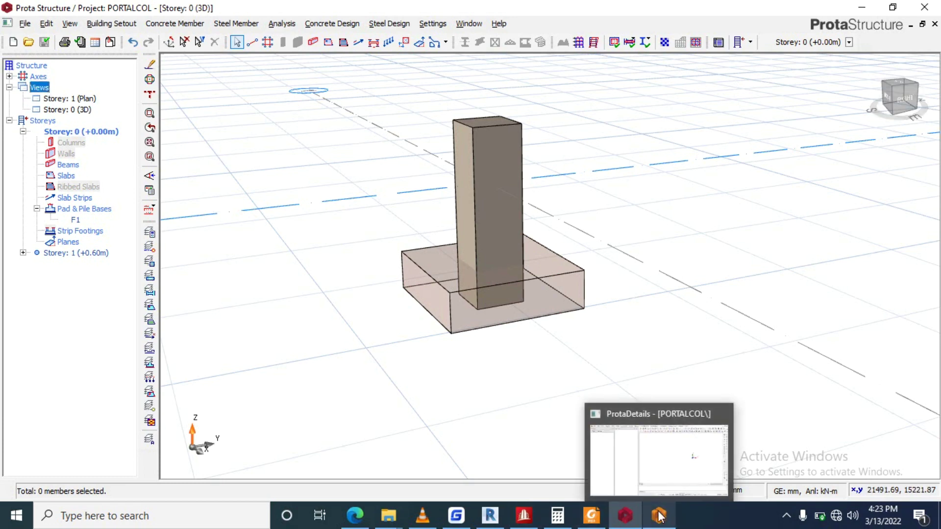
left_click(660, 515)
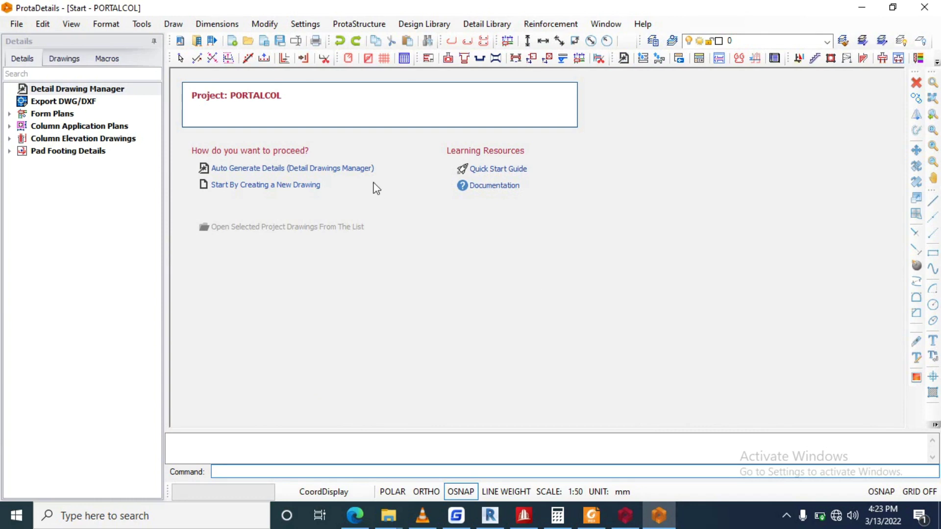
left_click(308, 183)
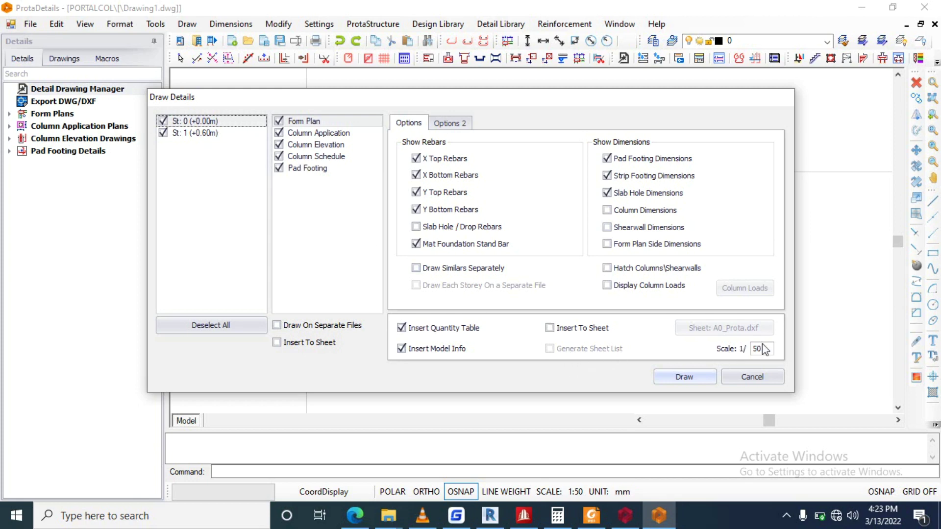
- Draw the form plan, column and pad footing details for both storeys at scale 1/50 and place them in the drawing
left_click(692, 378)
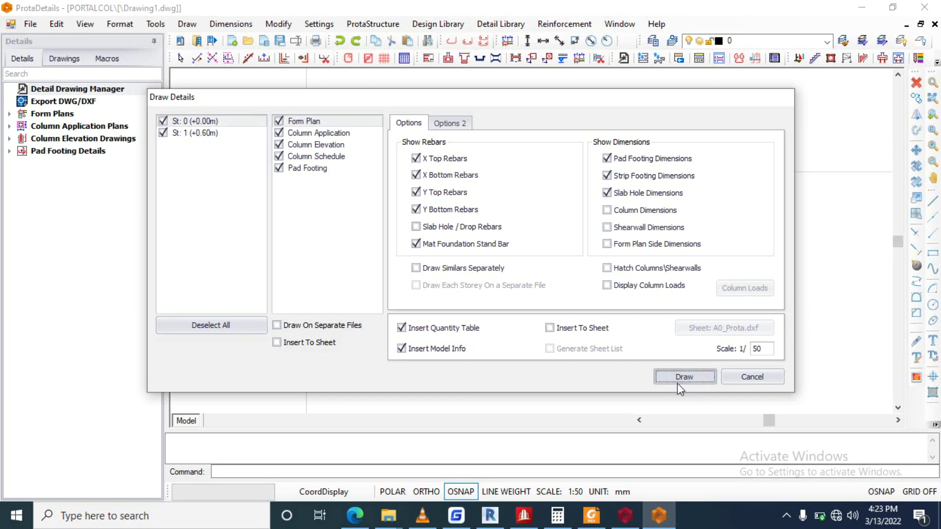
left_click(677, 384)
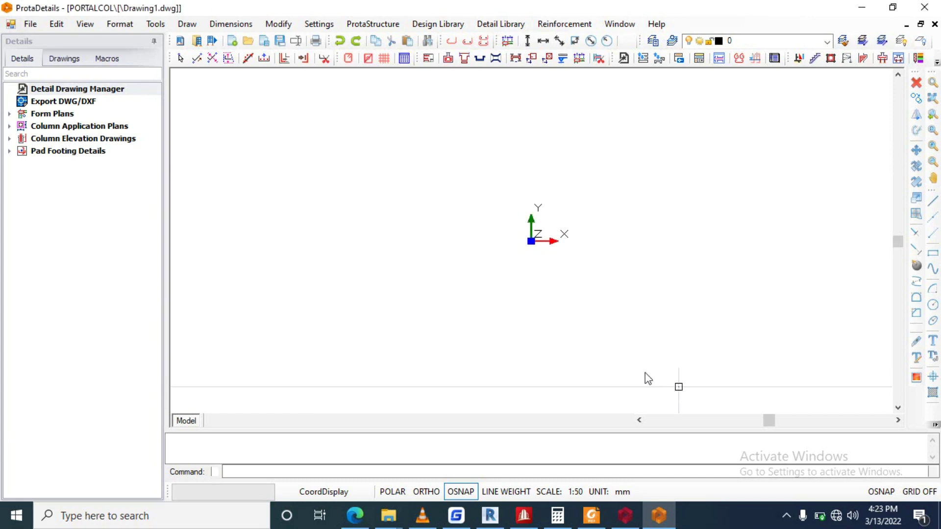
left_click(403, 206)
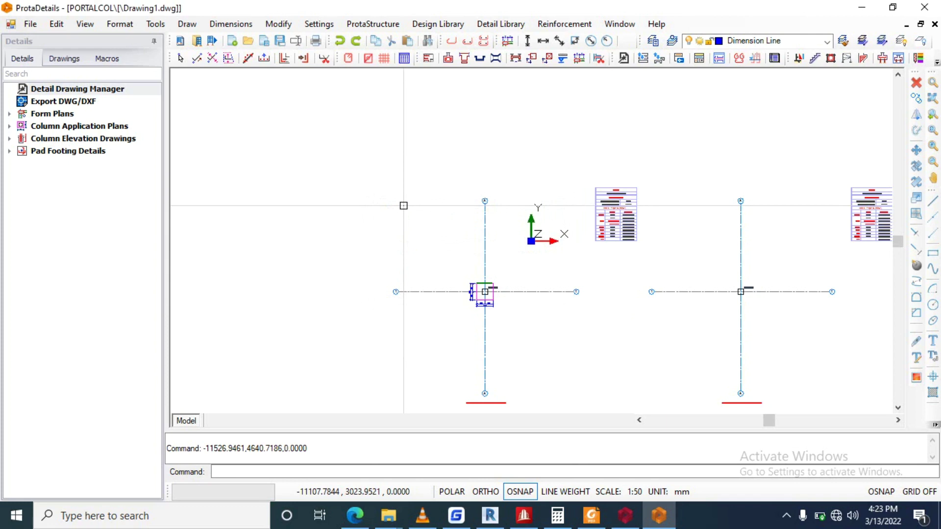
- Examine the reinforcement of column 1C1 in the generated column application plan and column elevation details
scroll(434, 273, "down", 5)
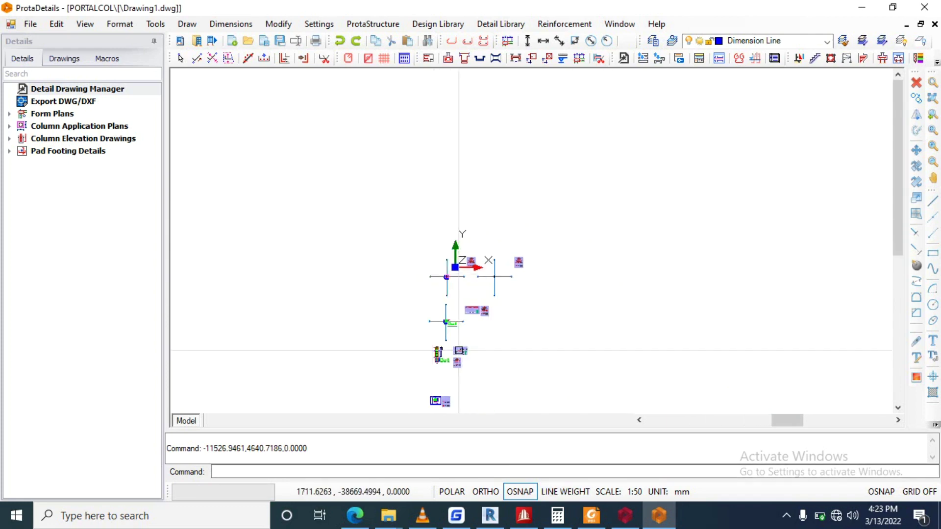
scroll(437, 285, "up", 6)
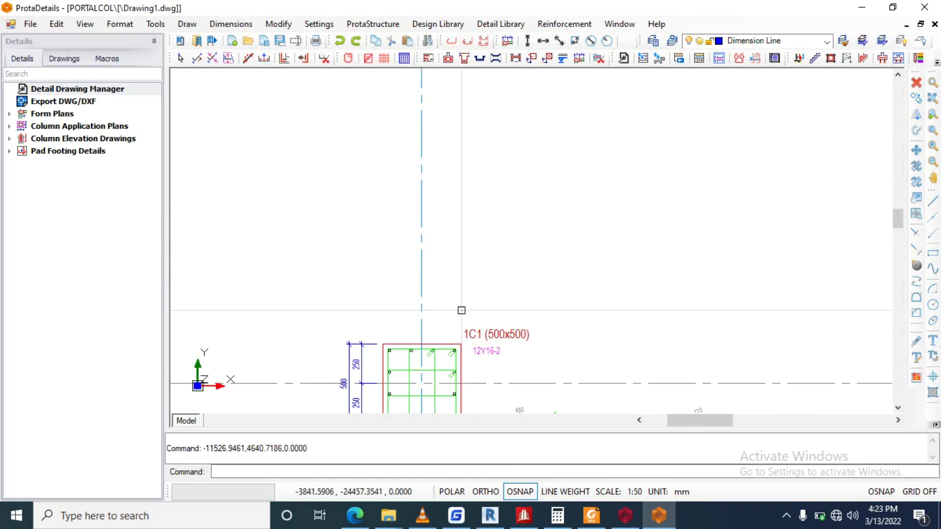
scroll(444, 343, "up", 4)
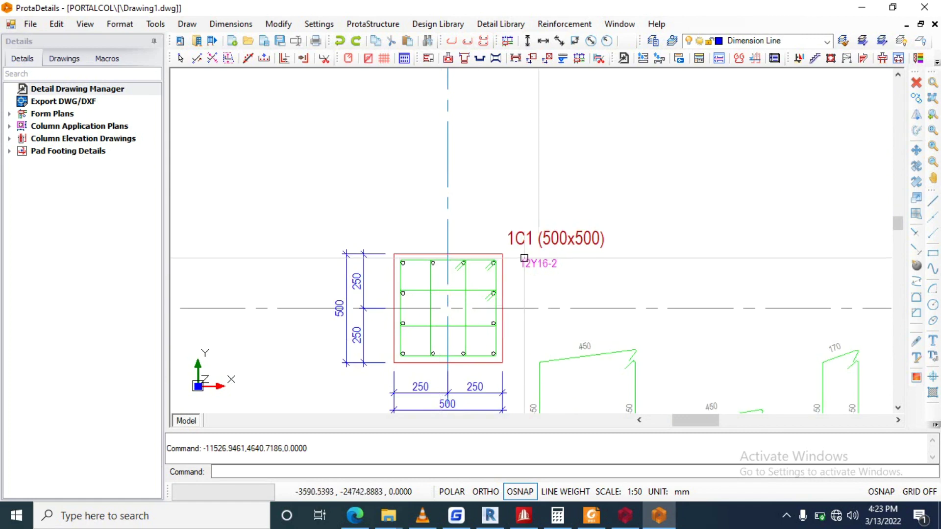
scroll(518, 240, "down", 6)
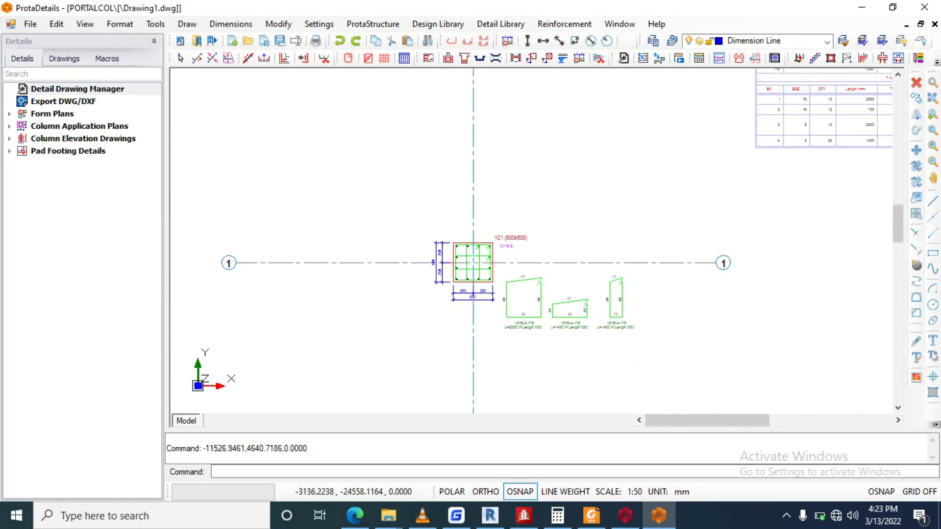
scroll(518, 240, "down", 3)
middle_click_drag(463, 406, 467, 245)
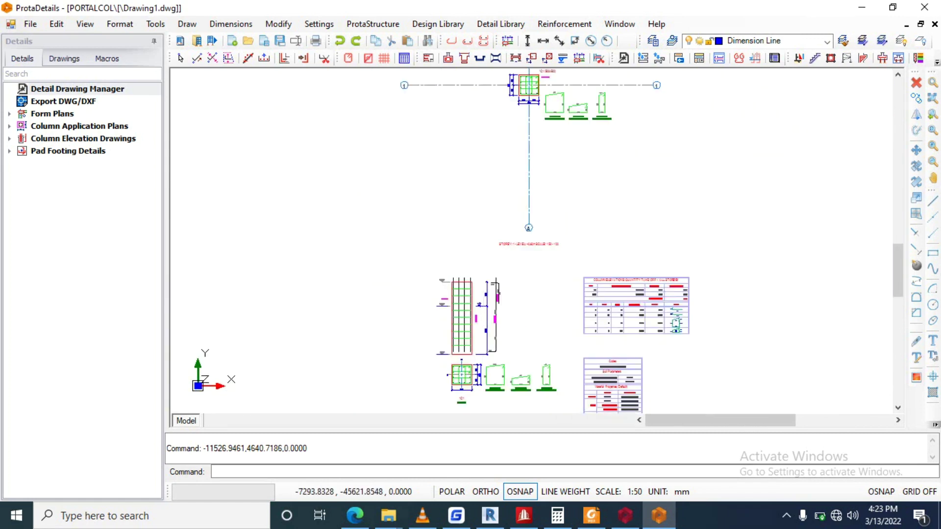
scroll(467, 245, "up", 5)
scroll(435, 247, "up", 2)
scroll(436, 247, "down", 5)
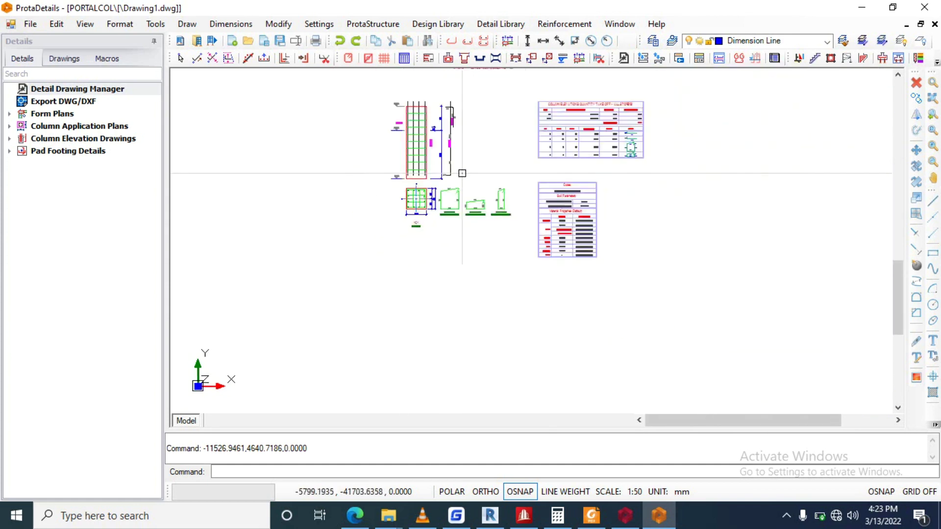
scroll(436, 247, "up", 1)
scroll(446, 147, "up", 4)
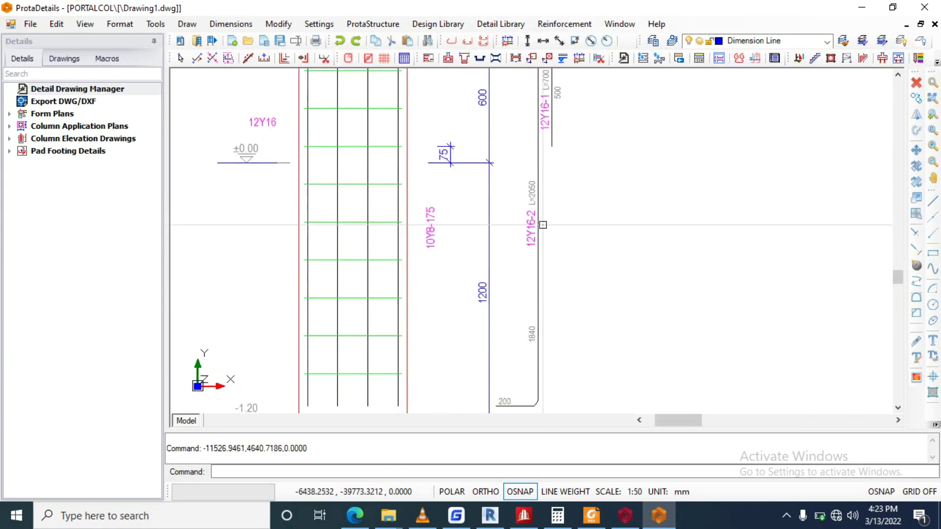
- Examine the pad footing F1 plan, its sections and the adjoining quantity and material tables
scroll(457, 181, "down", 2)
scroll(457, 181, "down", 6)
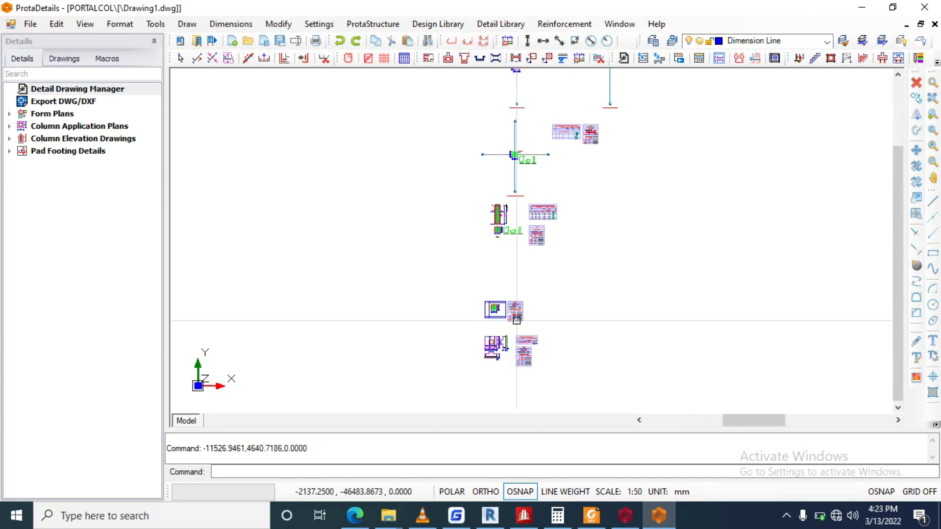
scroll(488, 350, "up", 1)
scroll(488, 349, "up", 4)
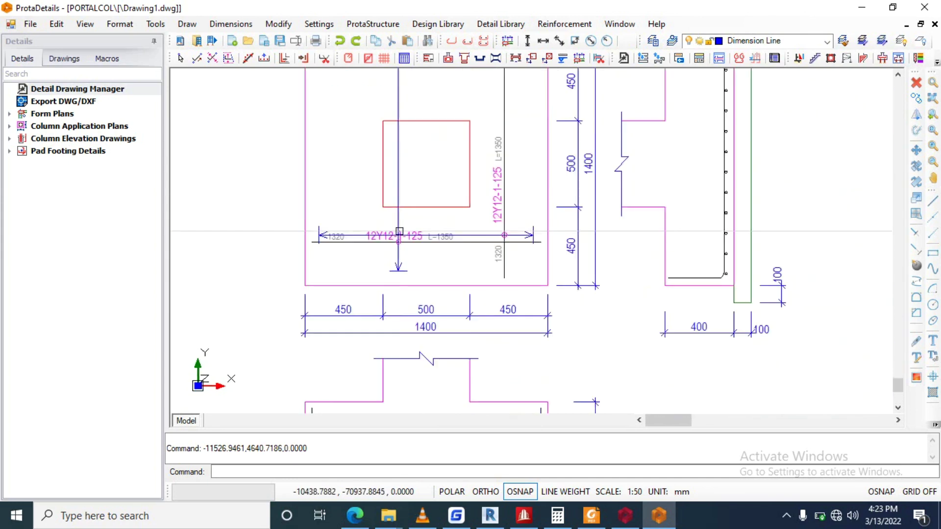
scroll(488, 350, "down", 1)
scroll(614, 216, "down", 3)
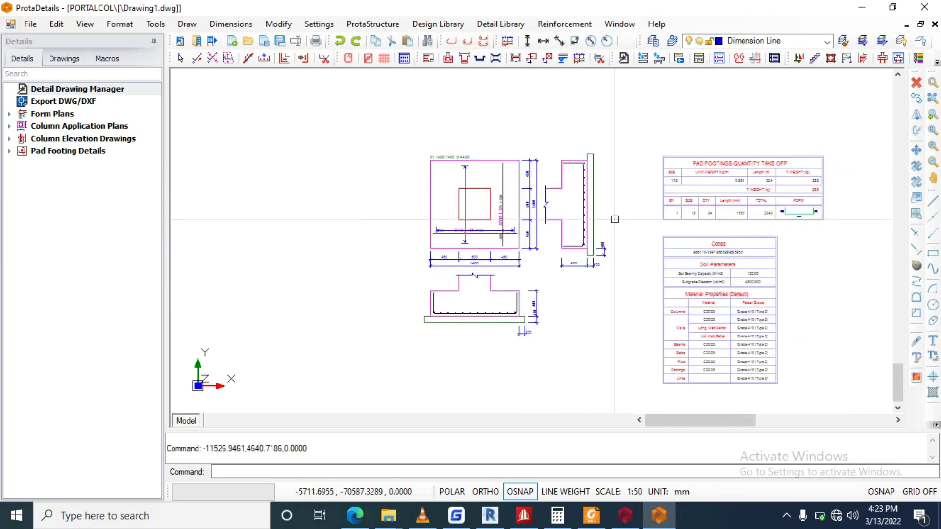
- Export Drawing1.dwg in DWG2010 version to the project's ExportedDrawings folder
left_click(23, 25)
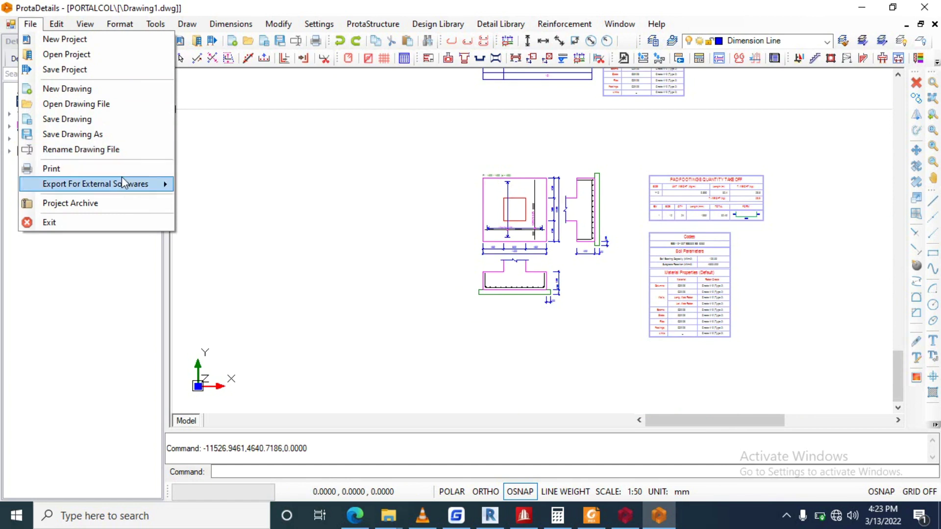
mouse_move(136, 187)
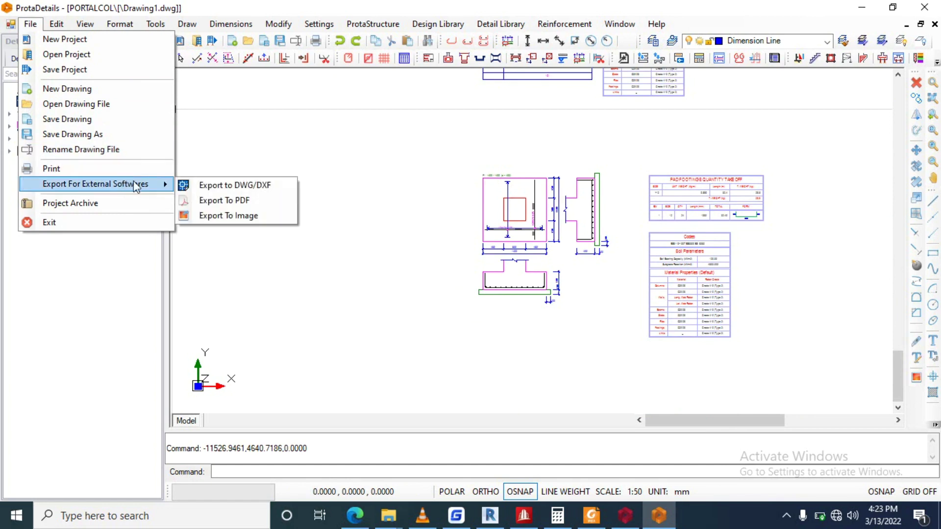
left_click(236, 186)
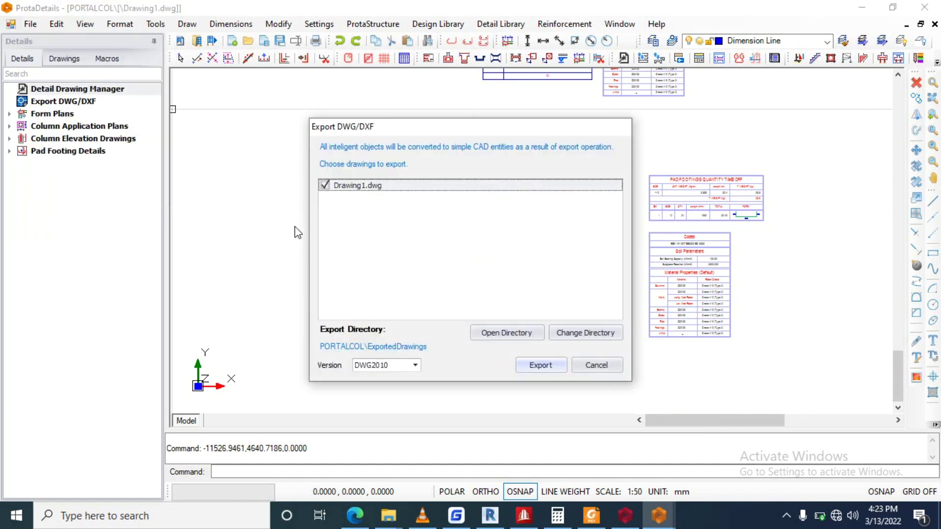
left_click(540, 366)
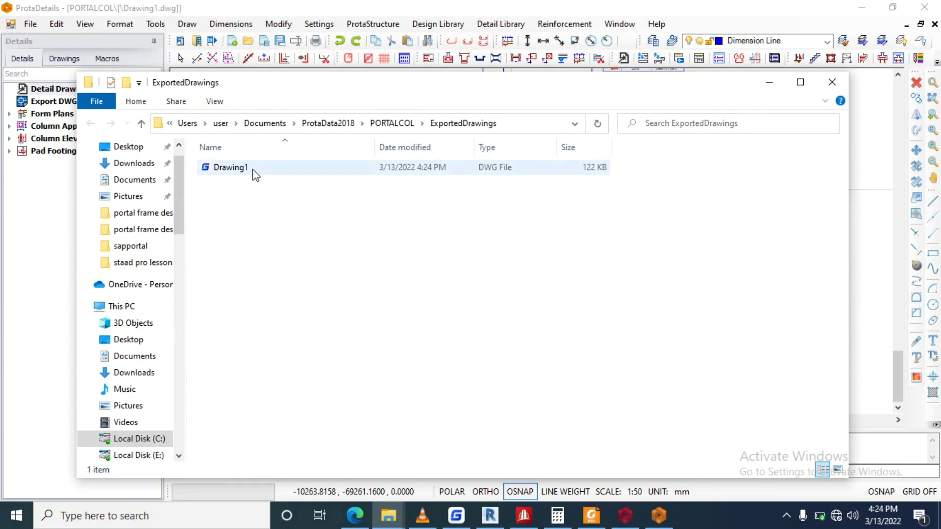
- Copy the exported Drawing1 DWG file and open the TRAINING folder in Documents
left_click(253, 172)
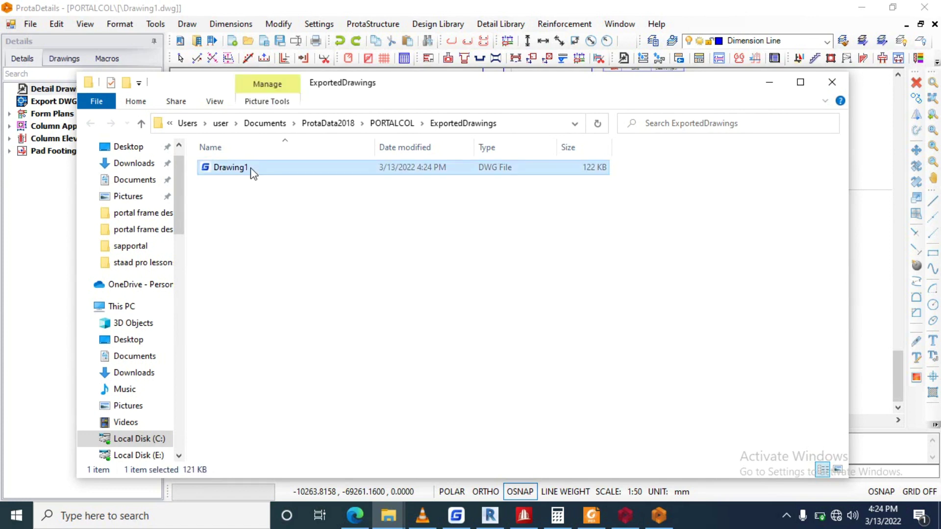
right_click(253, 164)
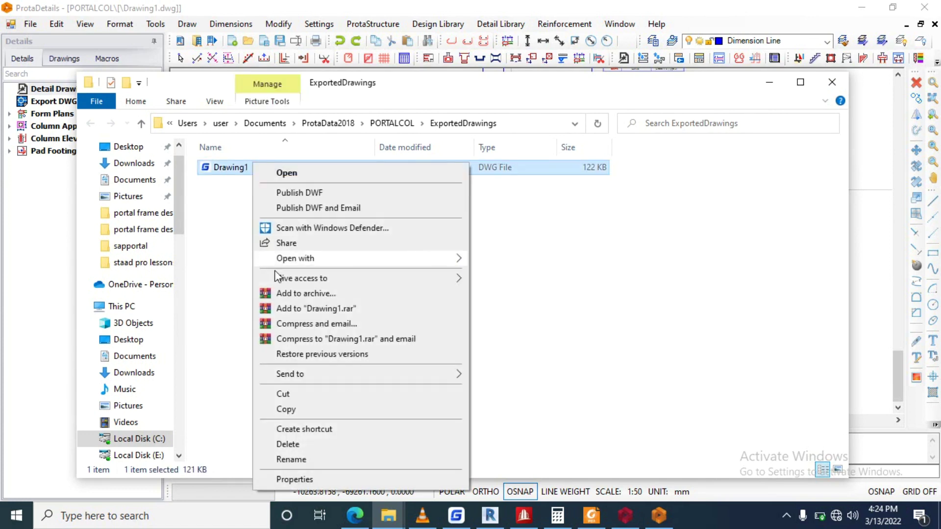
left_click(272, 411)
left_click(144, 181)
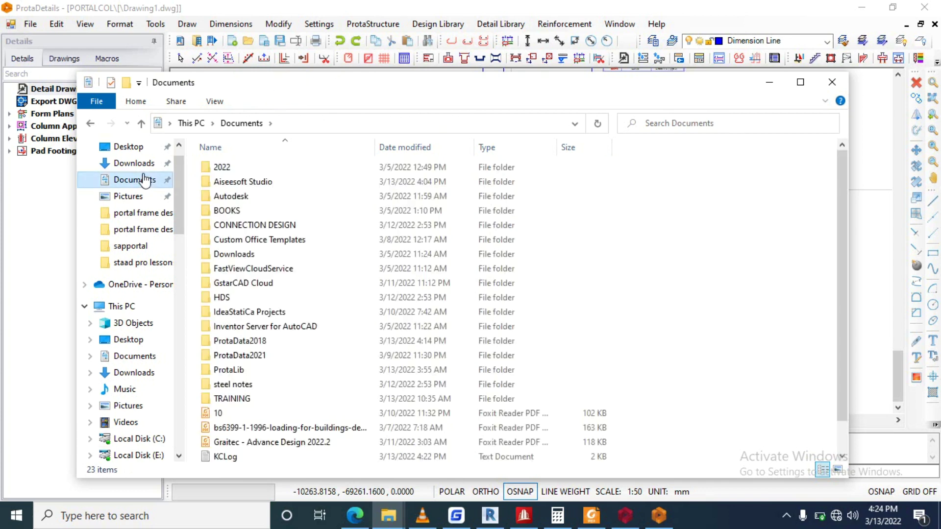
scroll(274, 245, "down", 1)
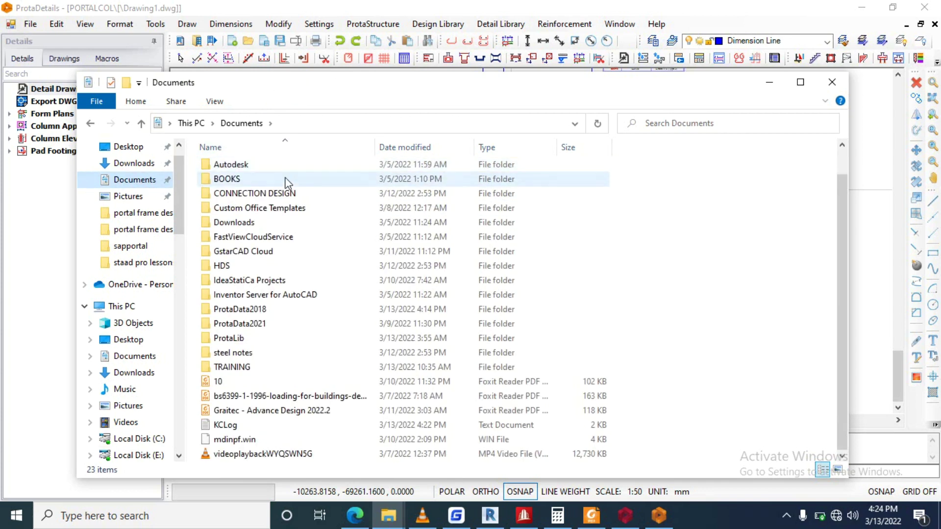
double_click(218, 369)
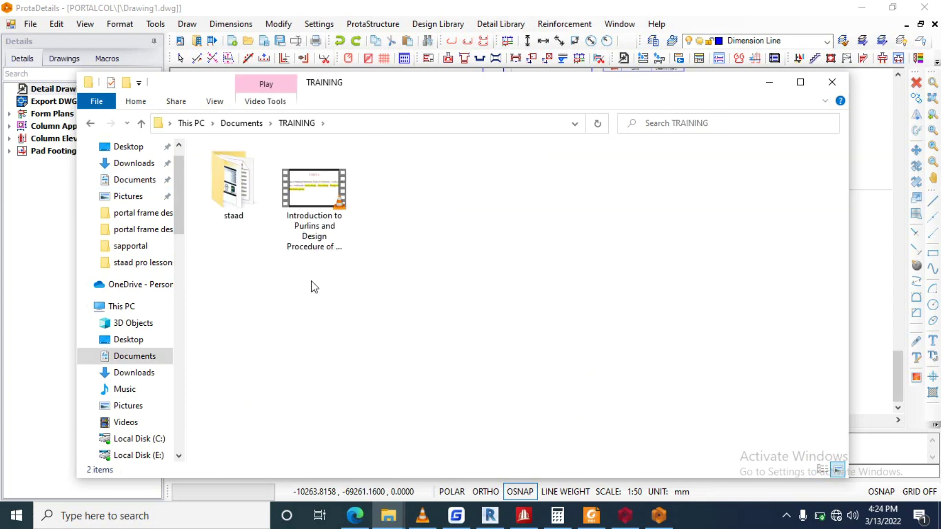
right_click(413, 255)
mouse_move(551, 399)
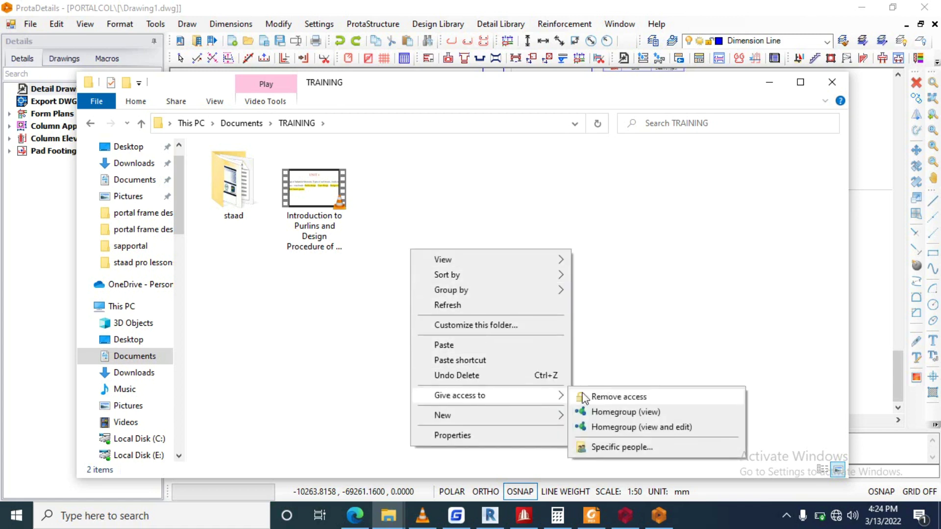
left_click(601, 392)
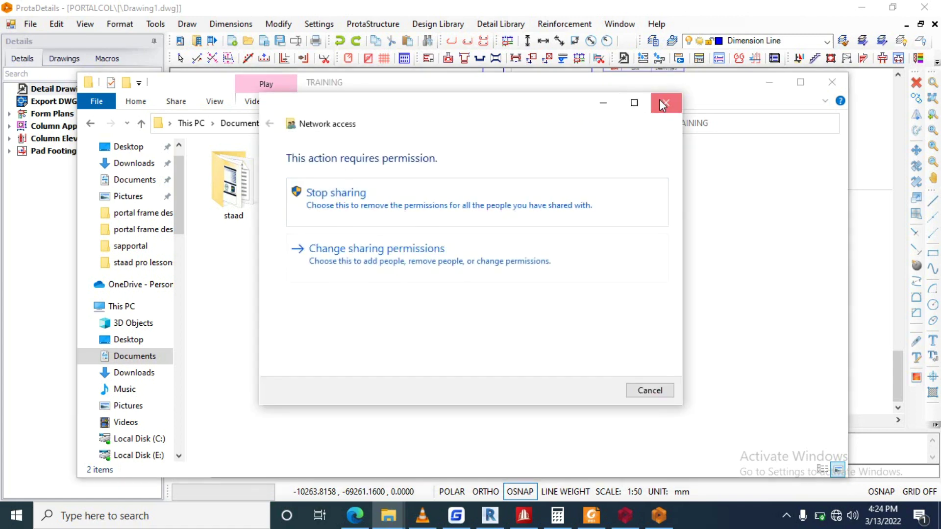
left_click(660, 100)
- Create a new folder named STEEL TRAINING inside the TRAINING folder
right_click(545, 204)
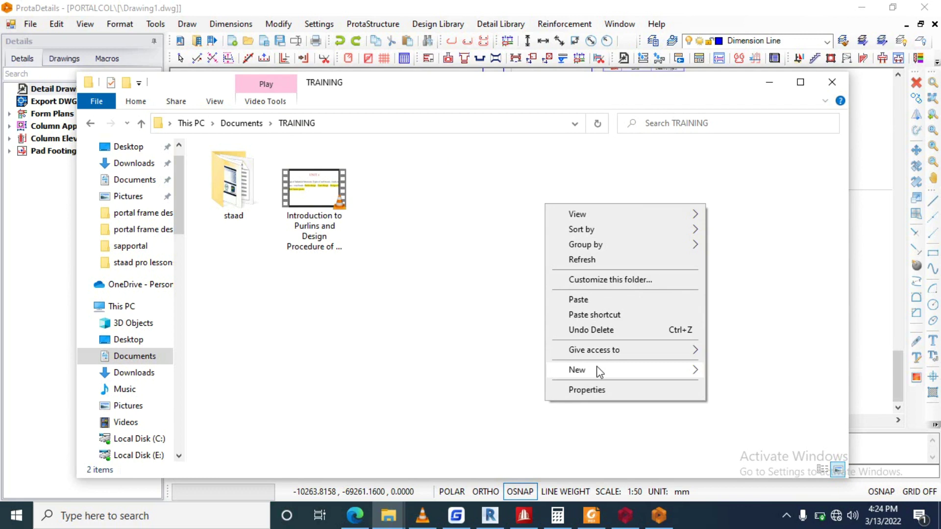
mouse_move(596, 371)
left_click(738, 212)
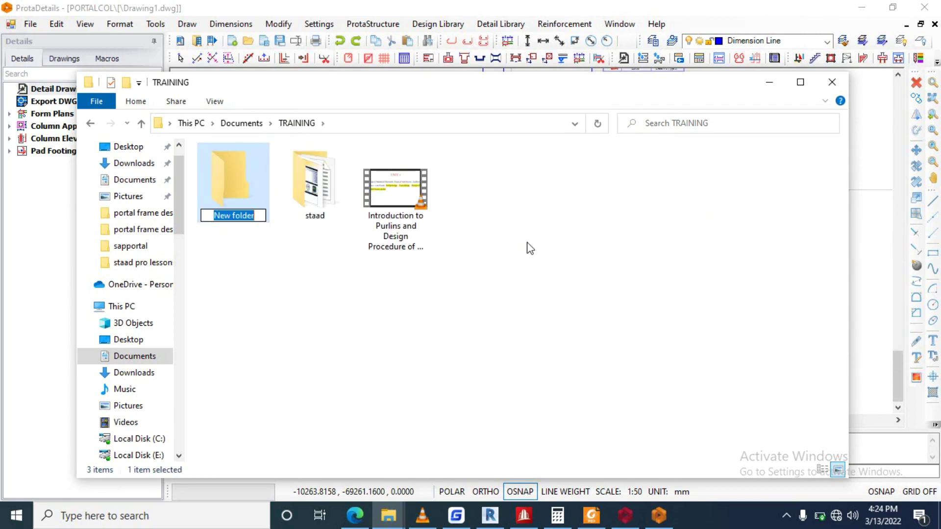
type("STEE")
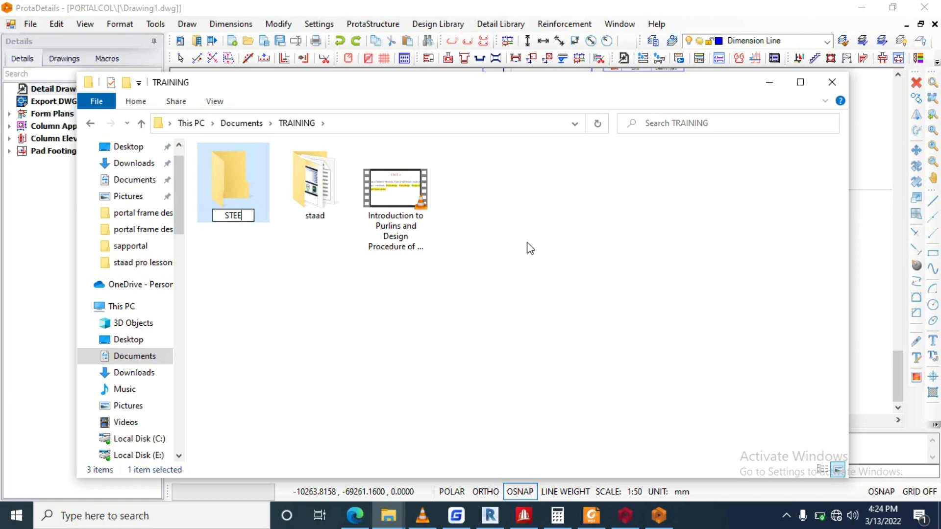
type("L TRAIN")
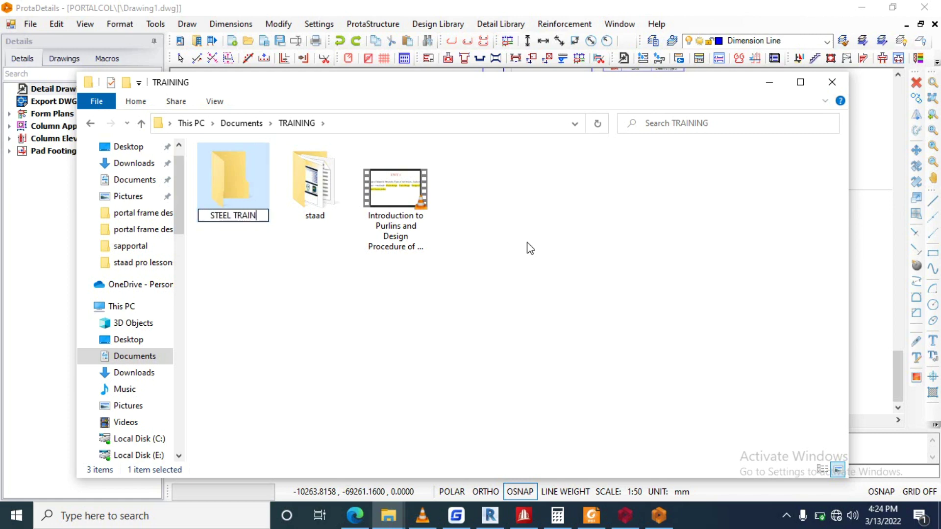
type("ING")
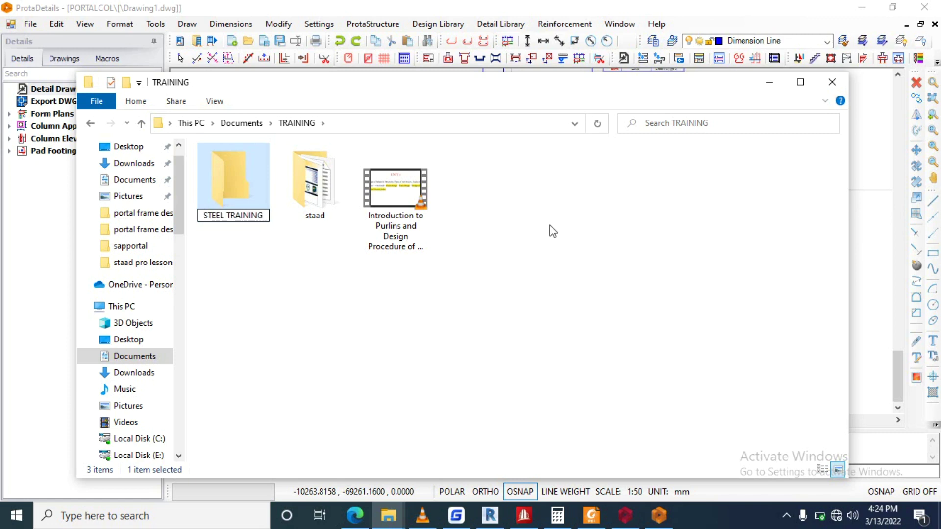
key("Return")
- Open the STEEL TRAINING folder and paste the copied Drawing1 DWG file into it
left_click(234, 197)
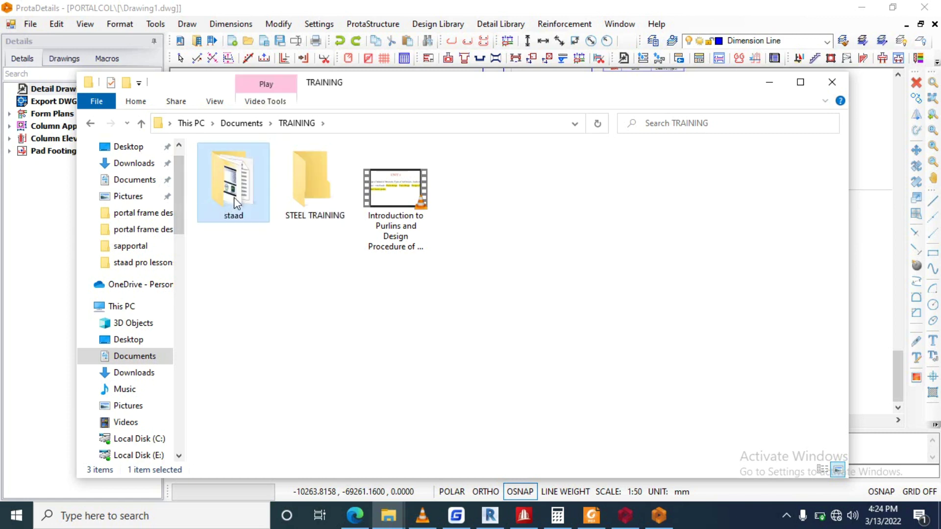
double_click(323, 204)
right_click(321, 216)
left_click(354, 309)
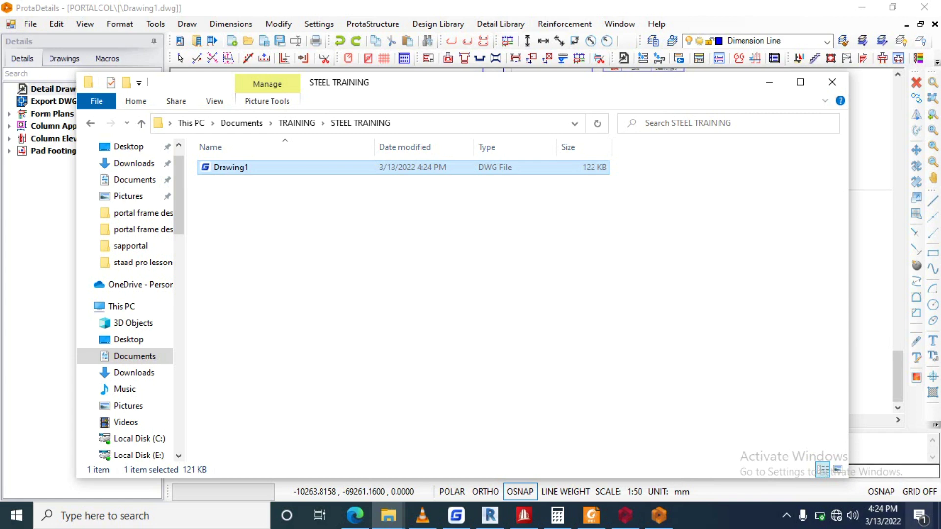
- Show the desktop, switch to ProtaStructure and close it with the PORTALCOL project
key("super+d")
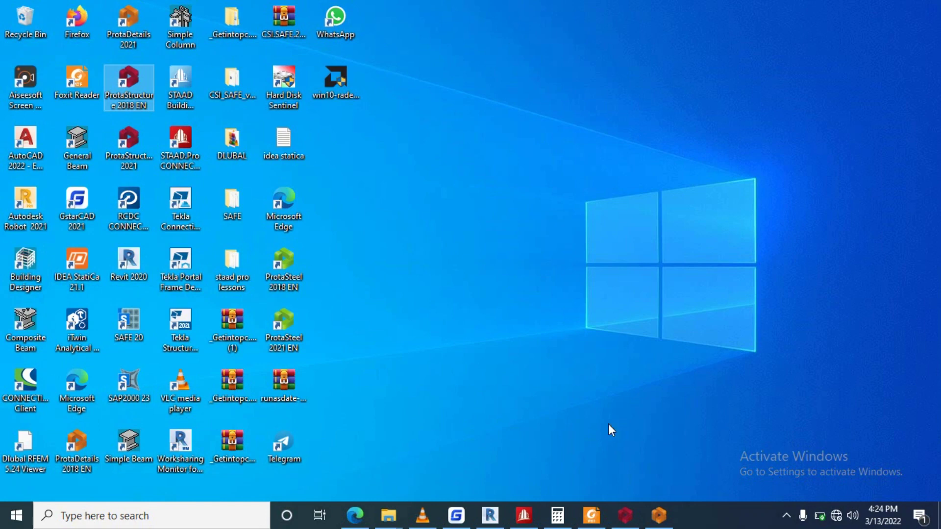
left_click(195, 280)
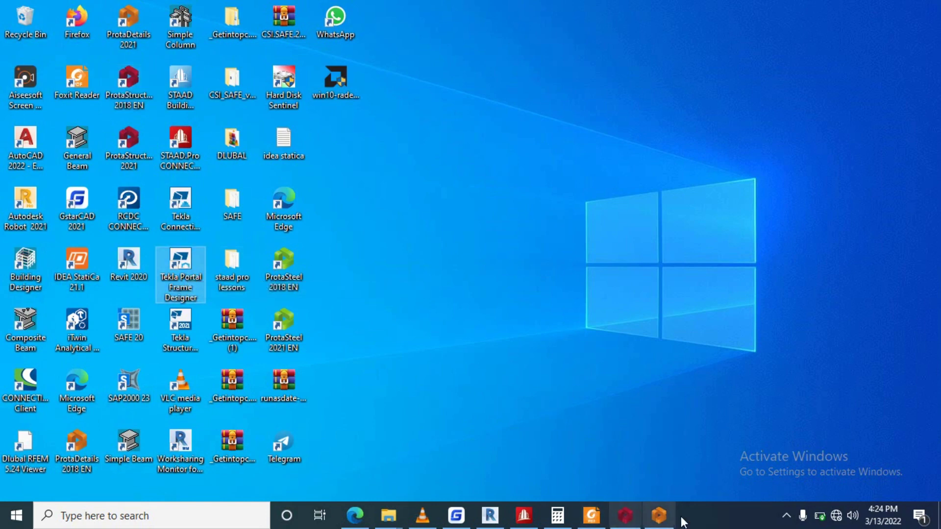
left_click(625, 516)
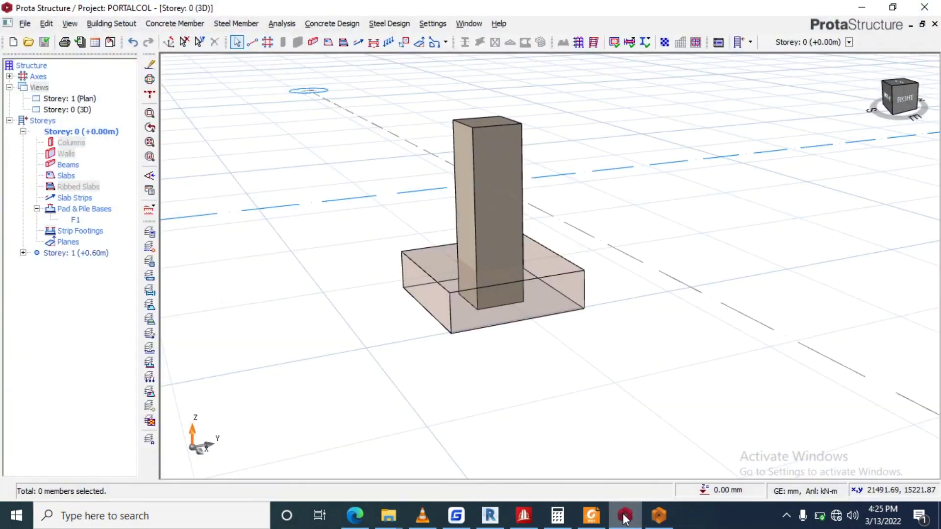
left_click(930, 7)
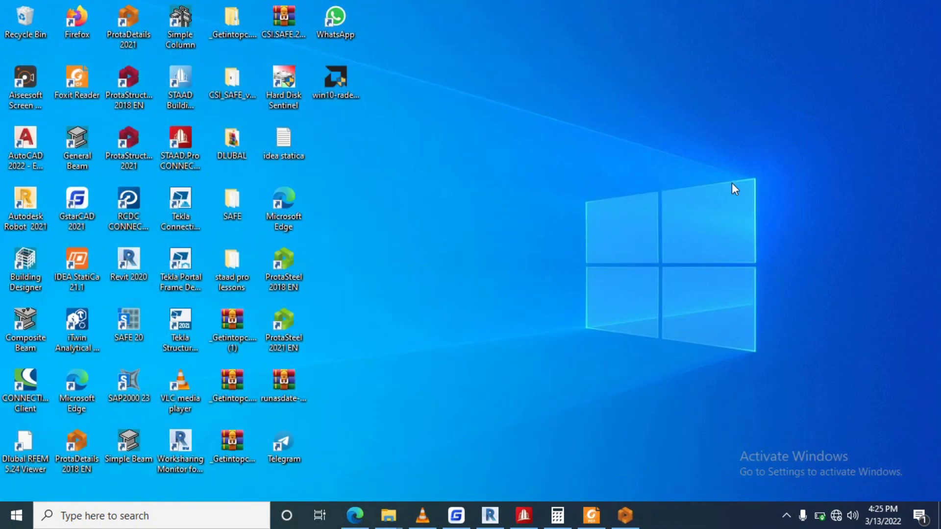
- Switch to ProtaDetails and close the program, saving the changes to Drawing1.dwg
left_click(625, 516)
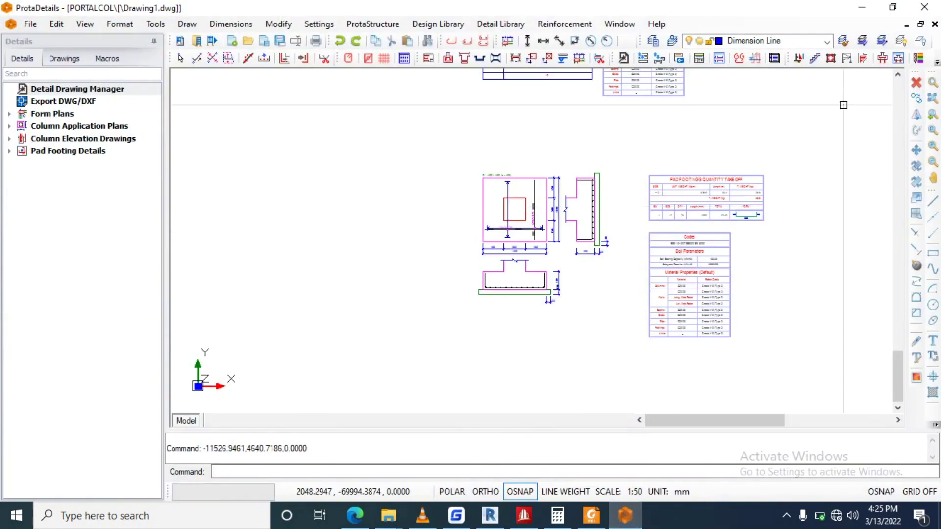
left_click(925, 7)
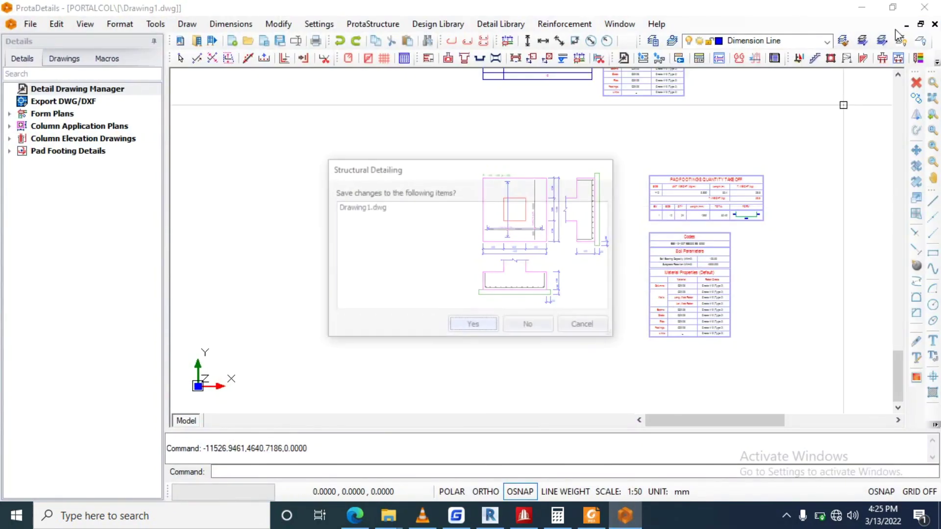
left_click(483, 325)
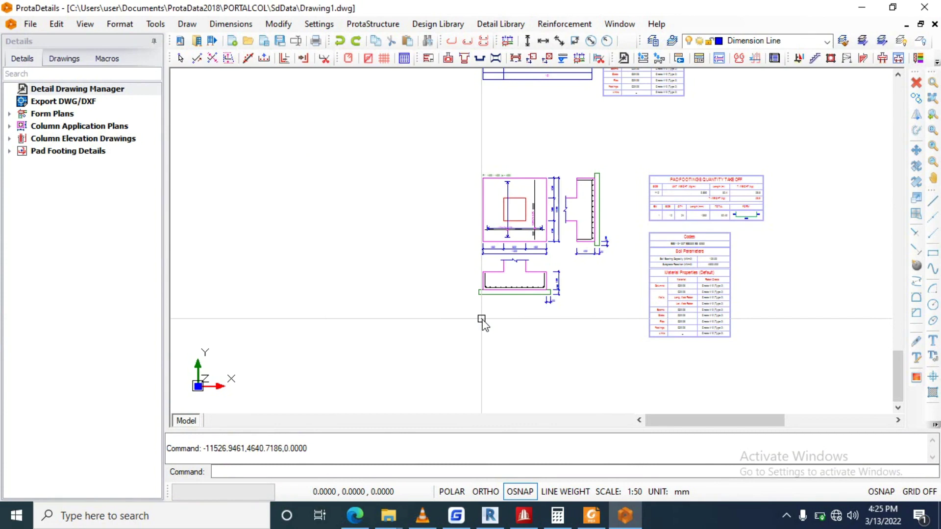
left_click(935, 11)
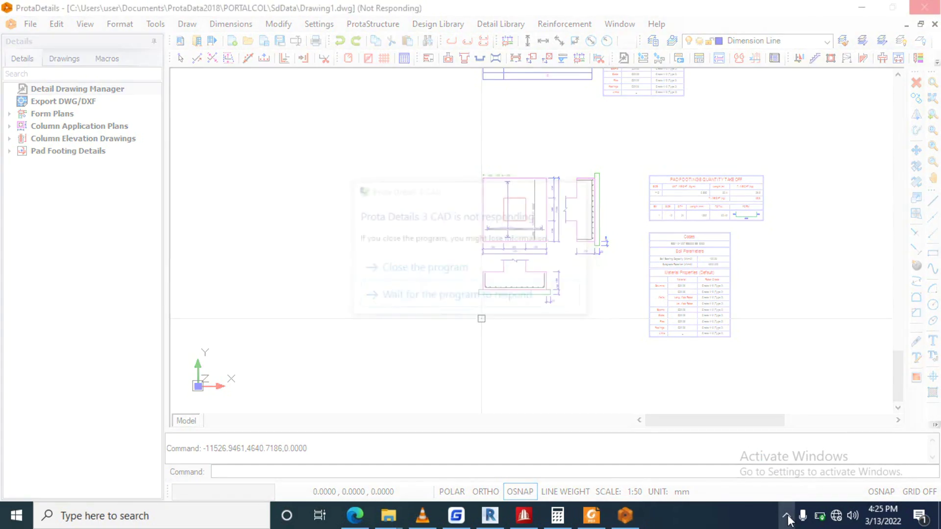
left_click(787, 517)
left_click(750, 490)
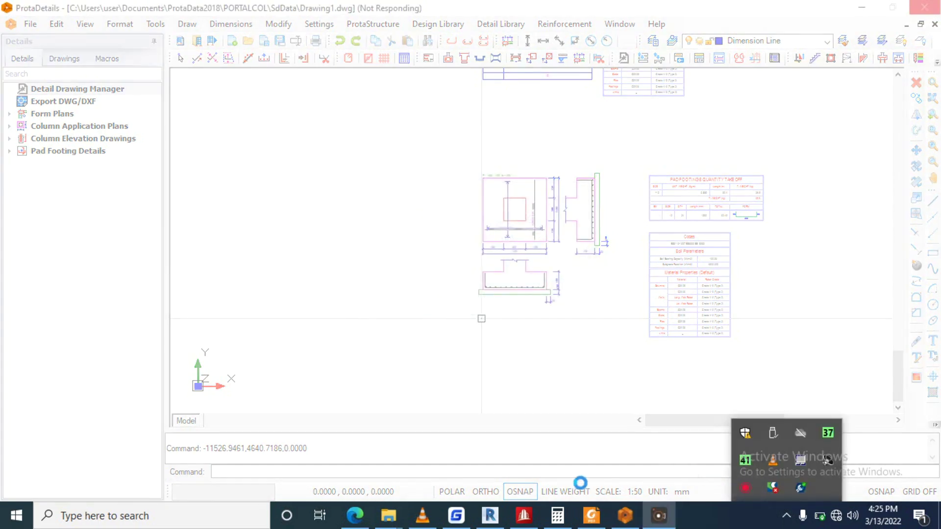